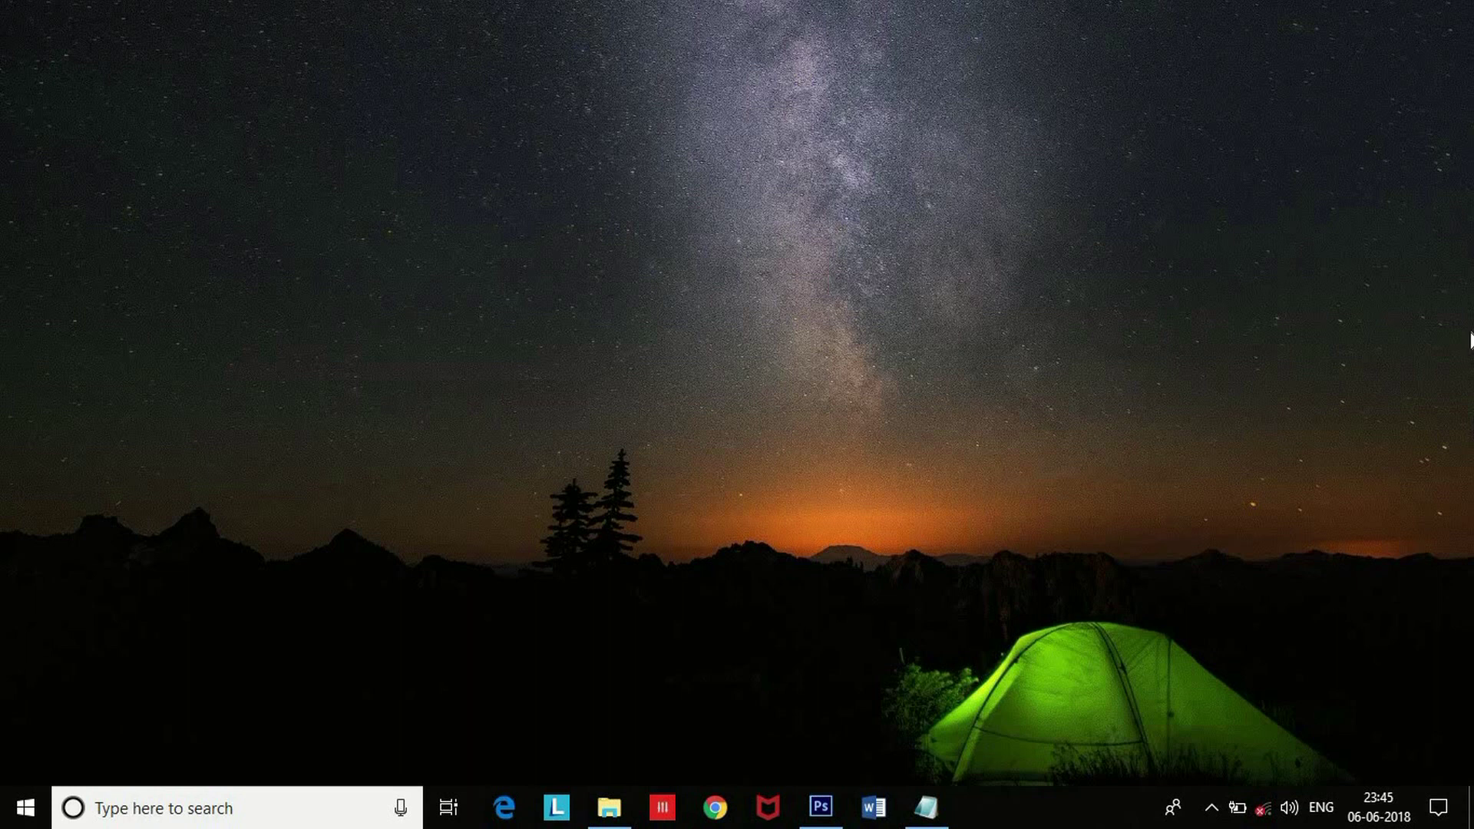
# Bring the Adobe Photoshop window to the front from the taskbar.
pyautogui.click(822, 806)
# Create a new 3.5 × 4.7 inch, 300 ppi CMYK document with a white background.
pyautogui.click(62, 15)
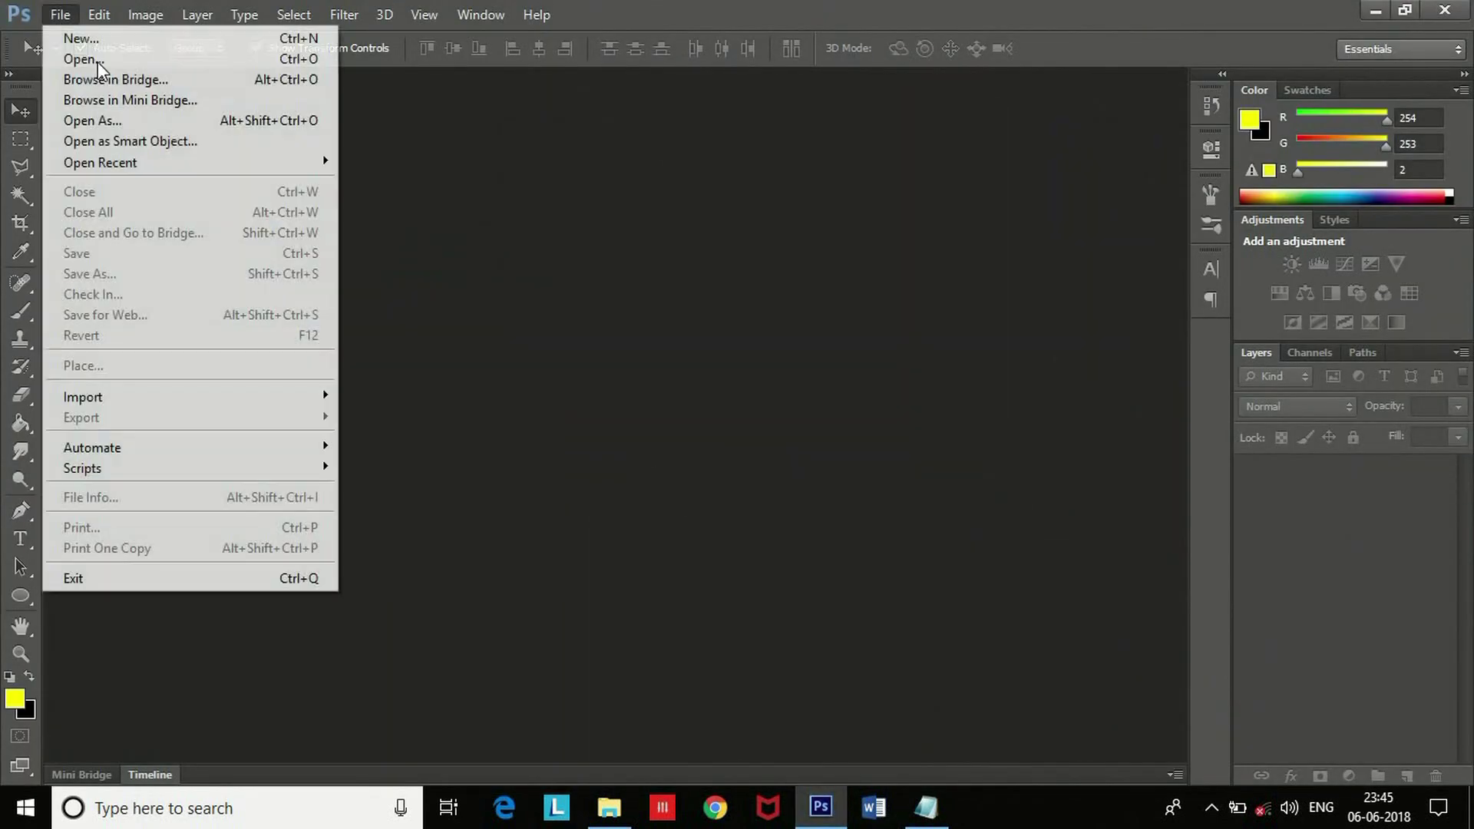
pyautogui.click(99, 36)
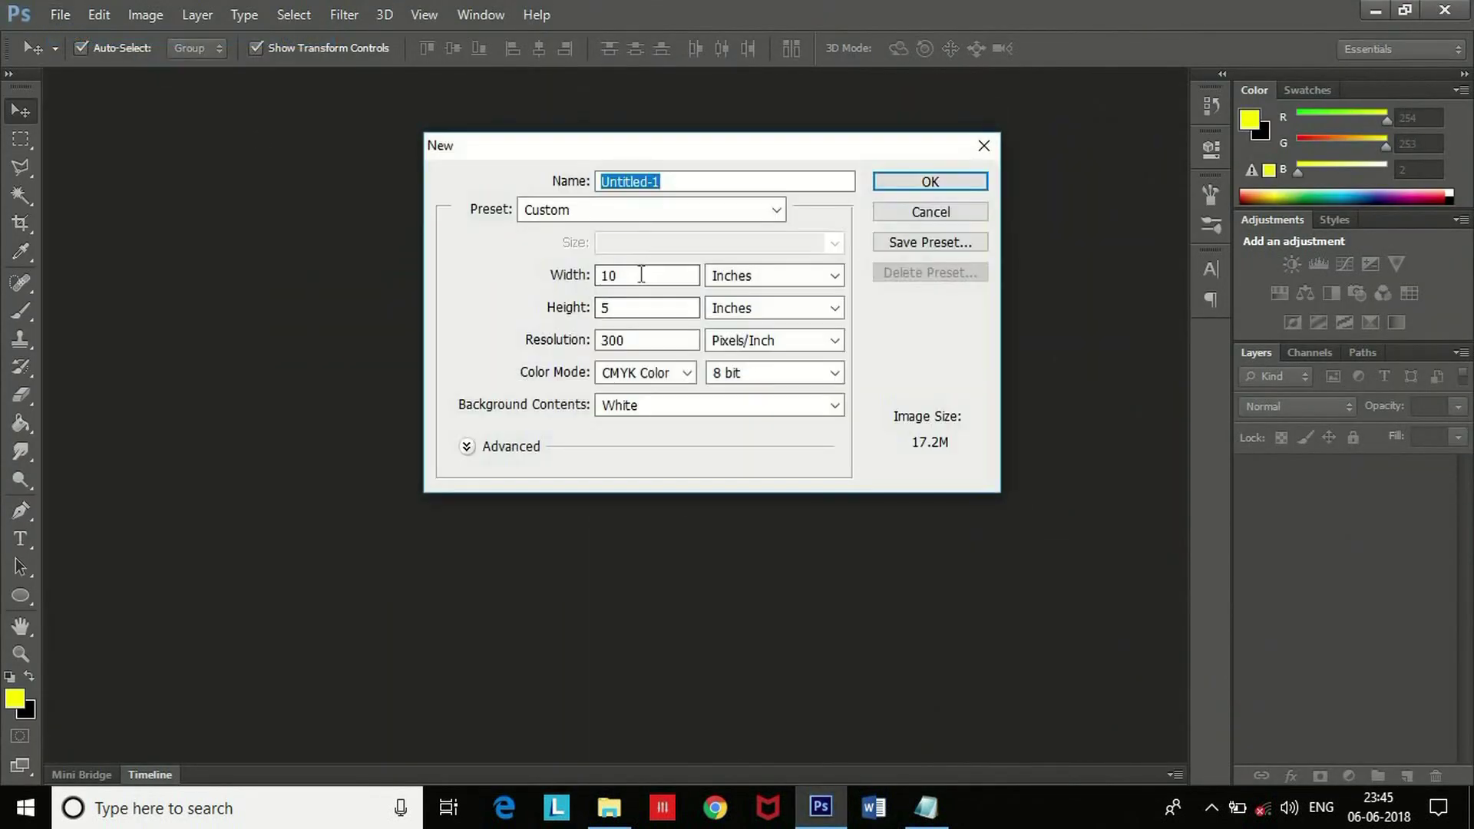
pyautogui.press('Tab')
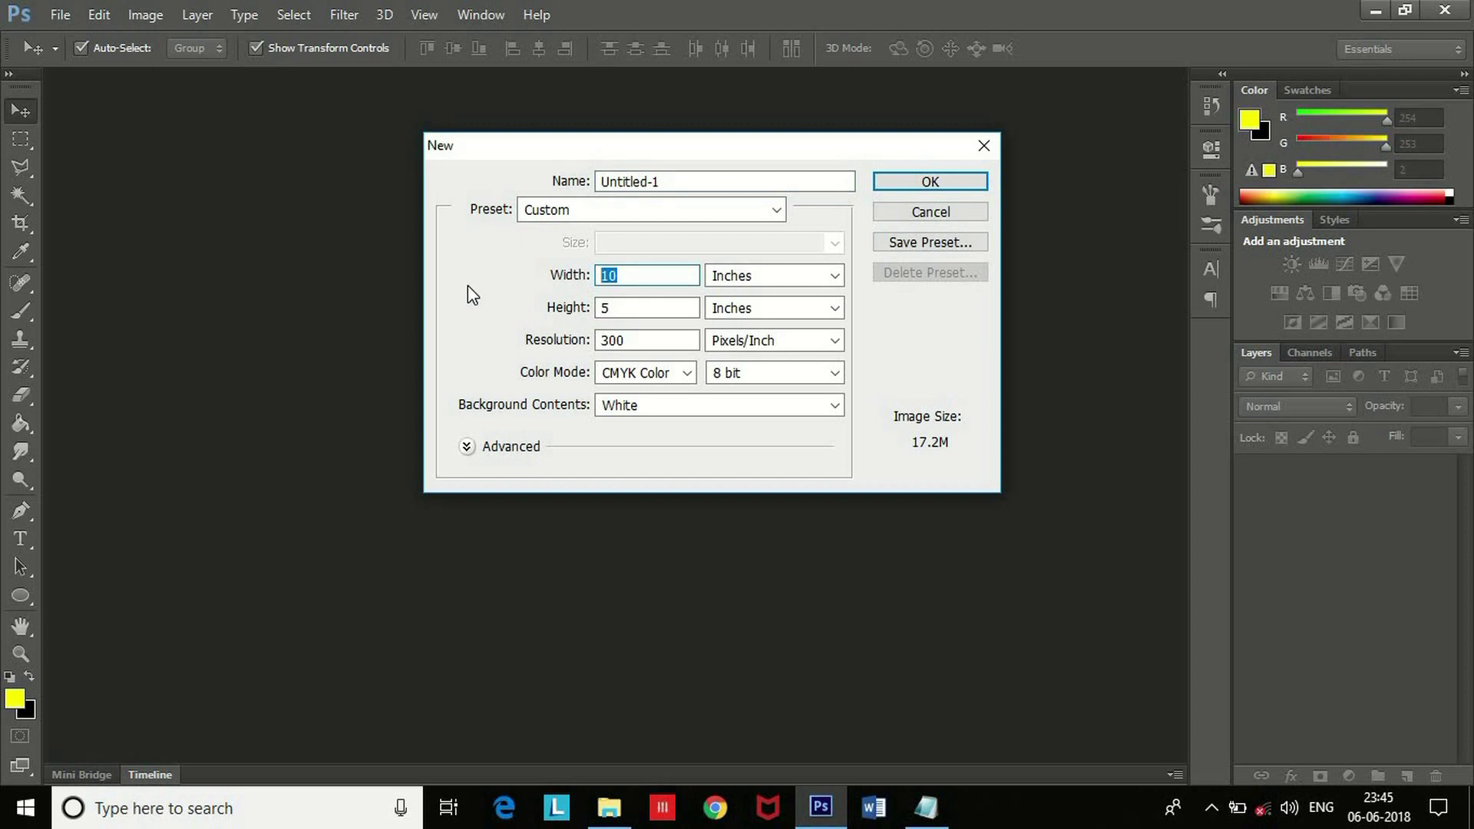
pyautogui.write('3.5')
pyautogui.press('Tab')
pyautogui.press('Tab')
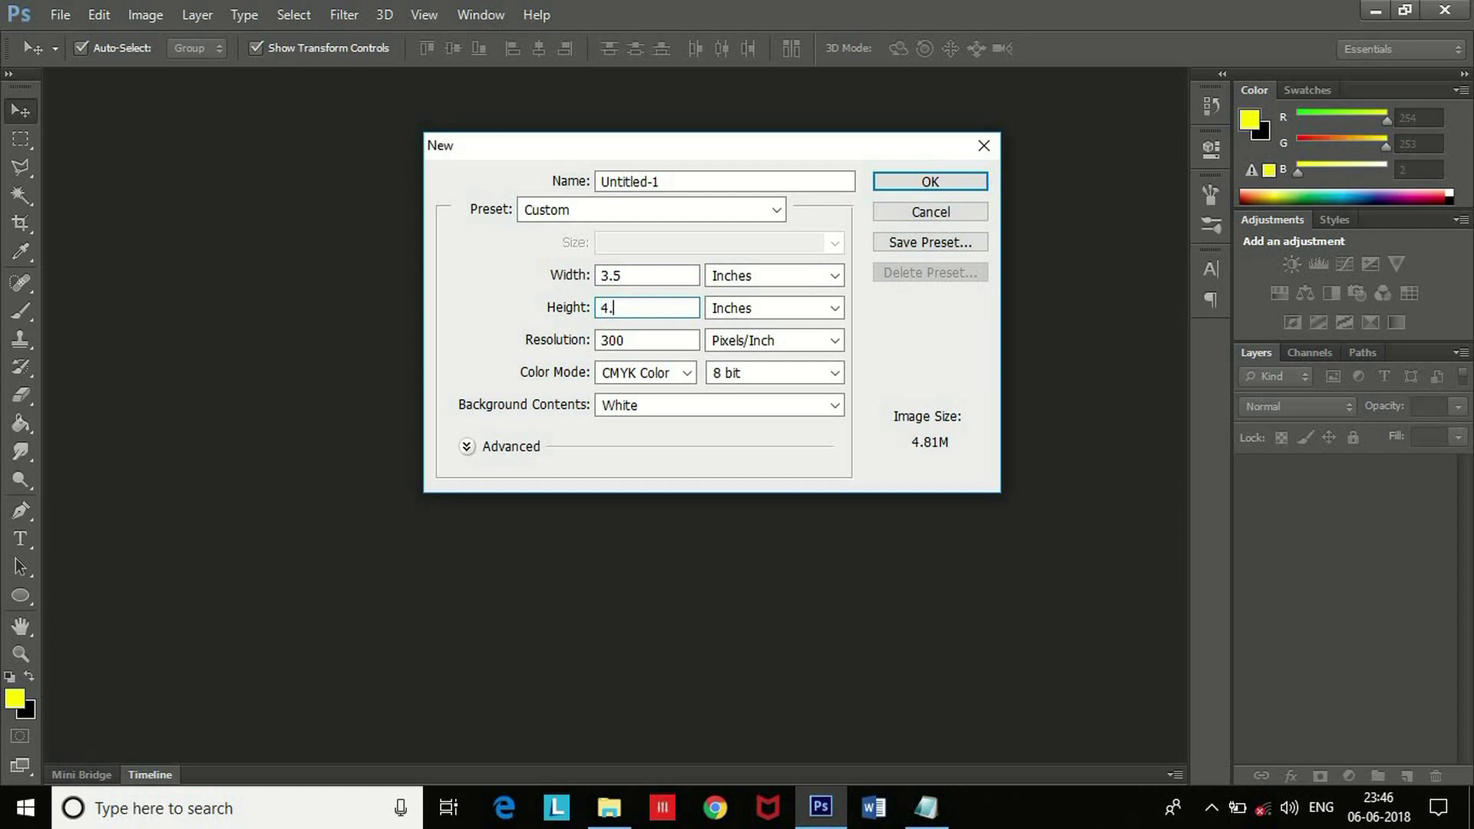
pyautogui.write('4.7')
pyautogui.press('Return')
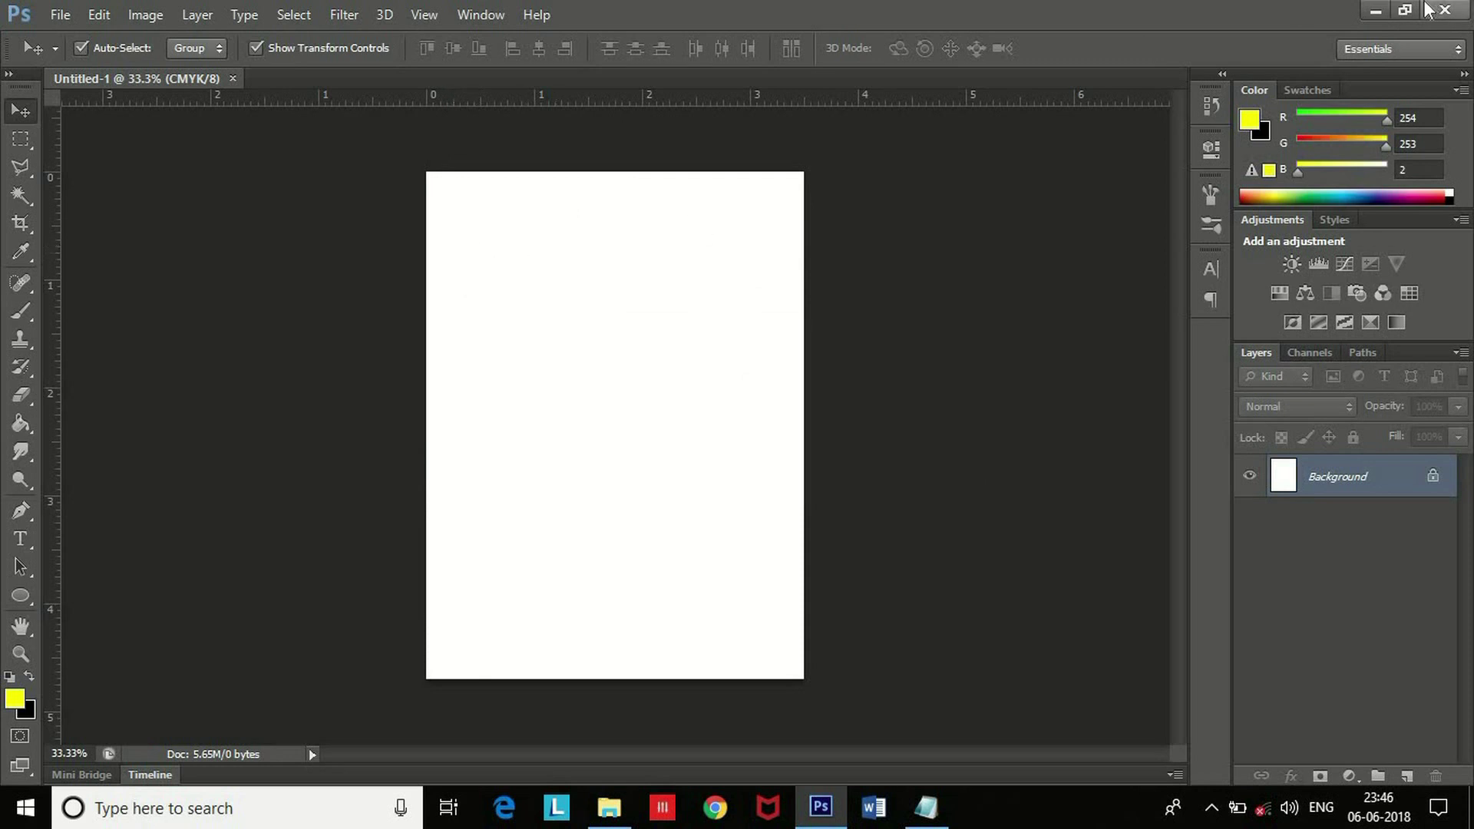
pyautogui.hotkey('alt', 'Tab')
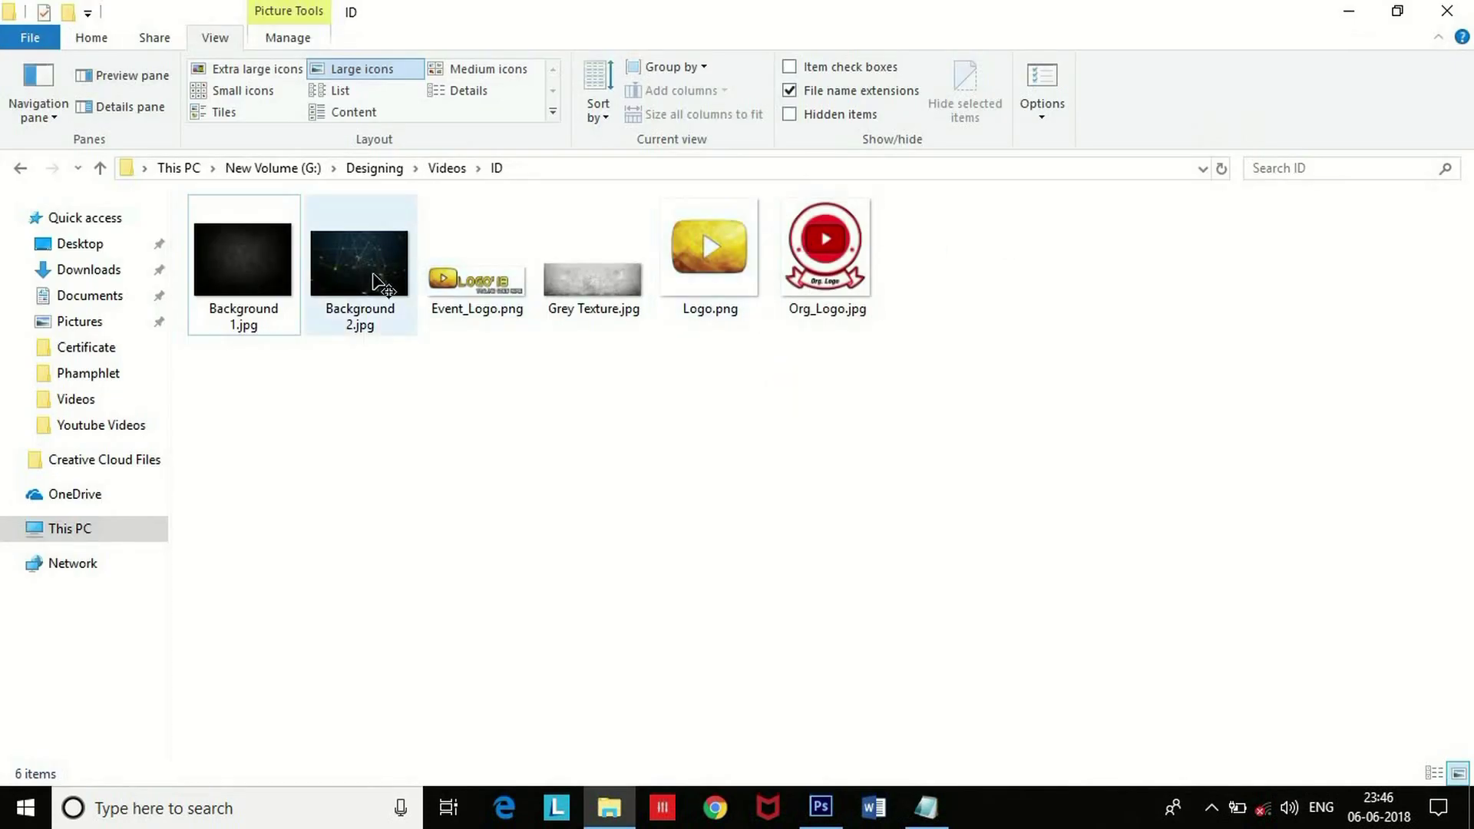
# Look over the ID folder's background, logo and texture images, then return to the blank canvas.
pyautogui.hotkey('alt', 'Tab')
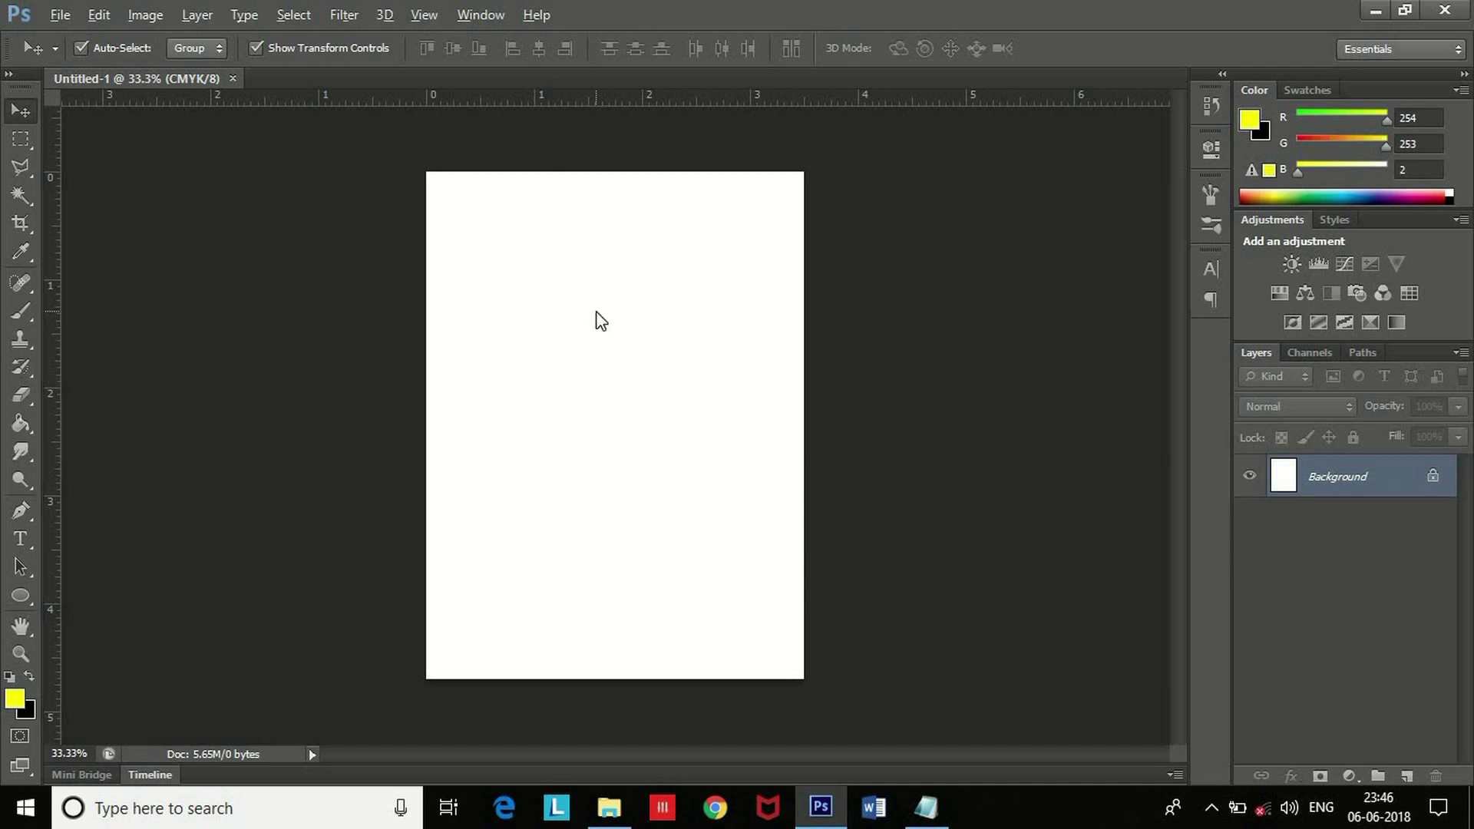
pyautogui.hotkey('alt', 'Tab')
# Place Background 1.jpg, rotate it to portrait and scale it to fill the card.
pyautogui.moveTo(236, 274); pyautogui.dragTo(659, 310)
pyautogui.moveTo(415, 270); pyautogui.dragTo(695, 324)
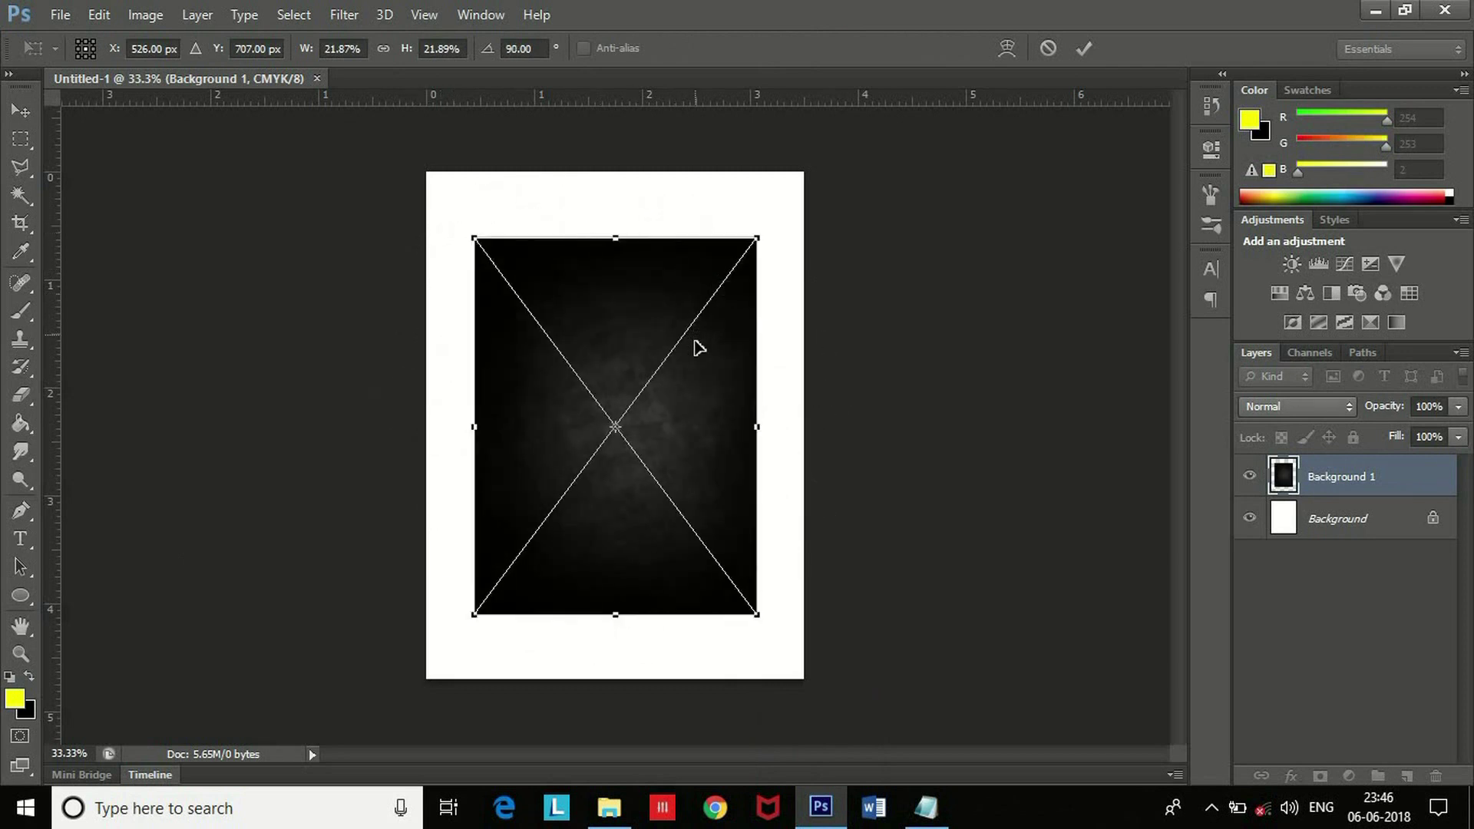
pyautogui.press('Return')
pyautogui.moveTo(795, 192); pyautogui.dragTo(882, 147)
pyautogui.moveTo(711, 389); pyautogui.dragTo(684, 410)
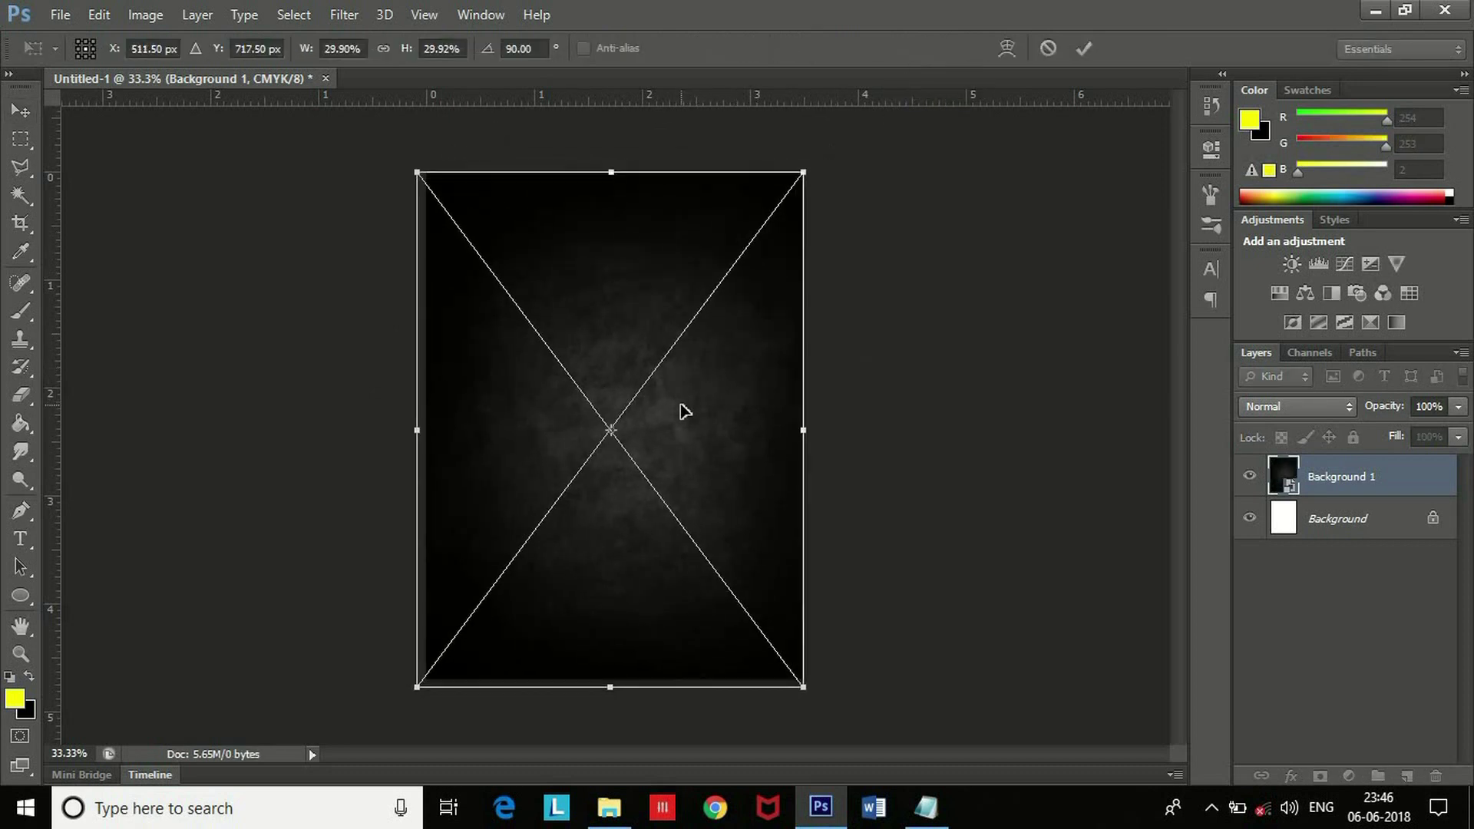
pyautogui.press('Return')
pyautogui.click(912, 444)
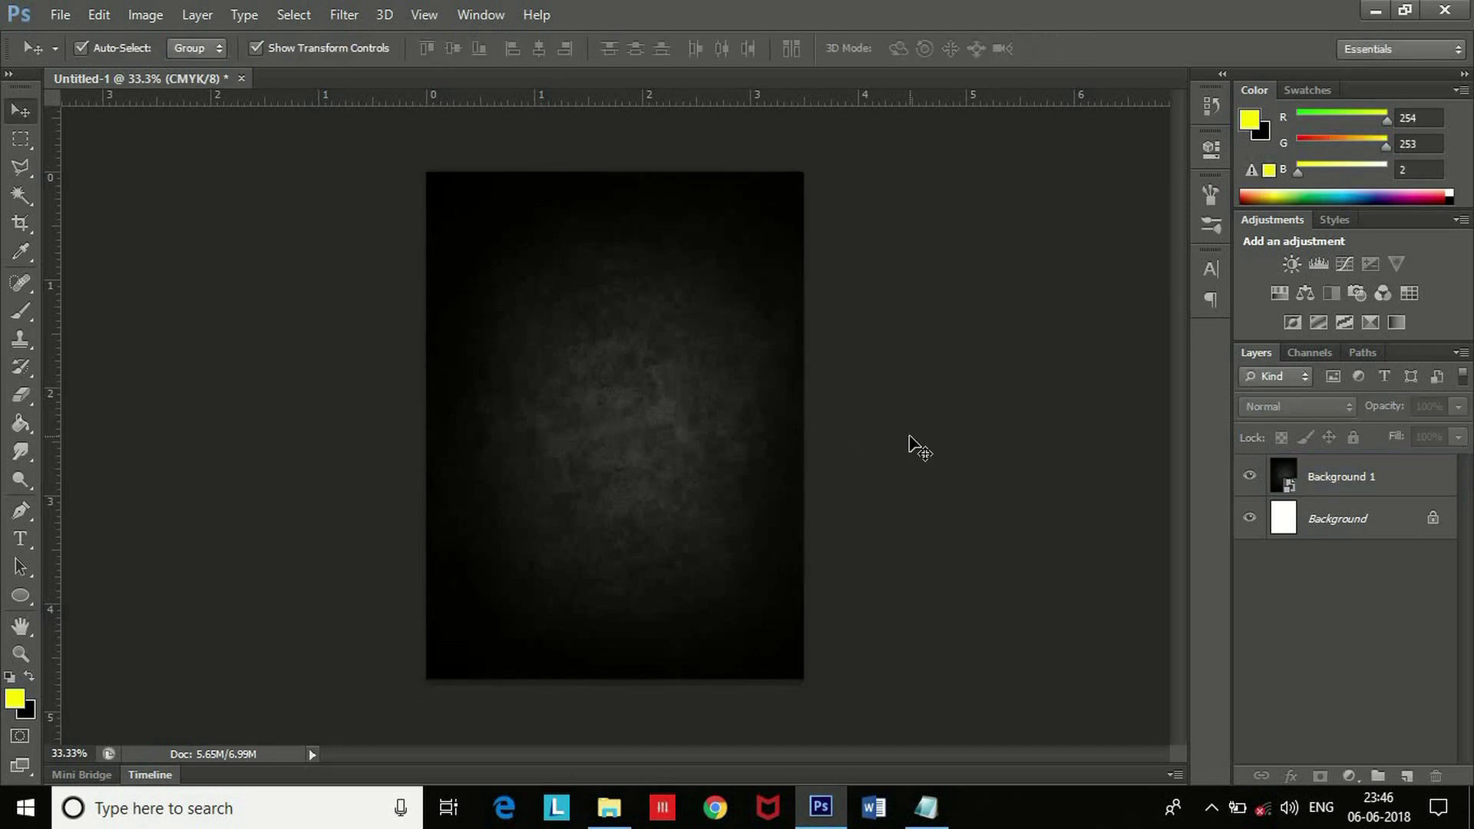
pyautogui.click(684, 431)
# Place Background 2.jpg on the card and rotate it into portrait orientation.
pyautogui.click(981, 445)
pyautogui.hotkey('alt', 'Tab')
pyautogui.moveTo(324, 252); pyautogui.dragTo(697, 561)
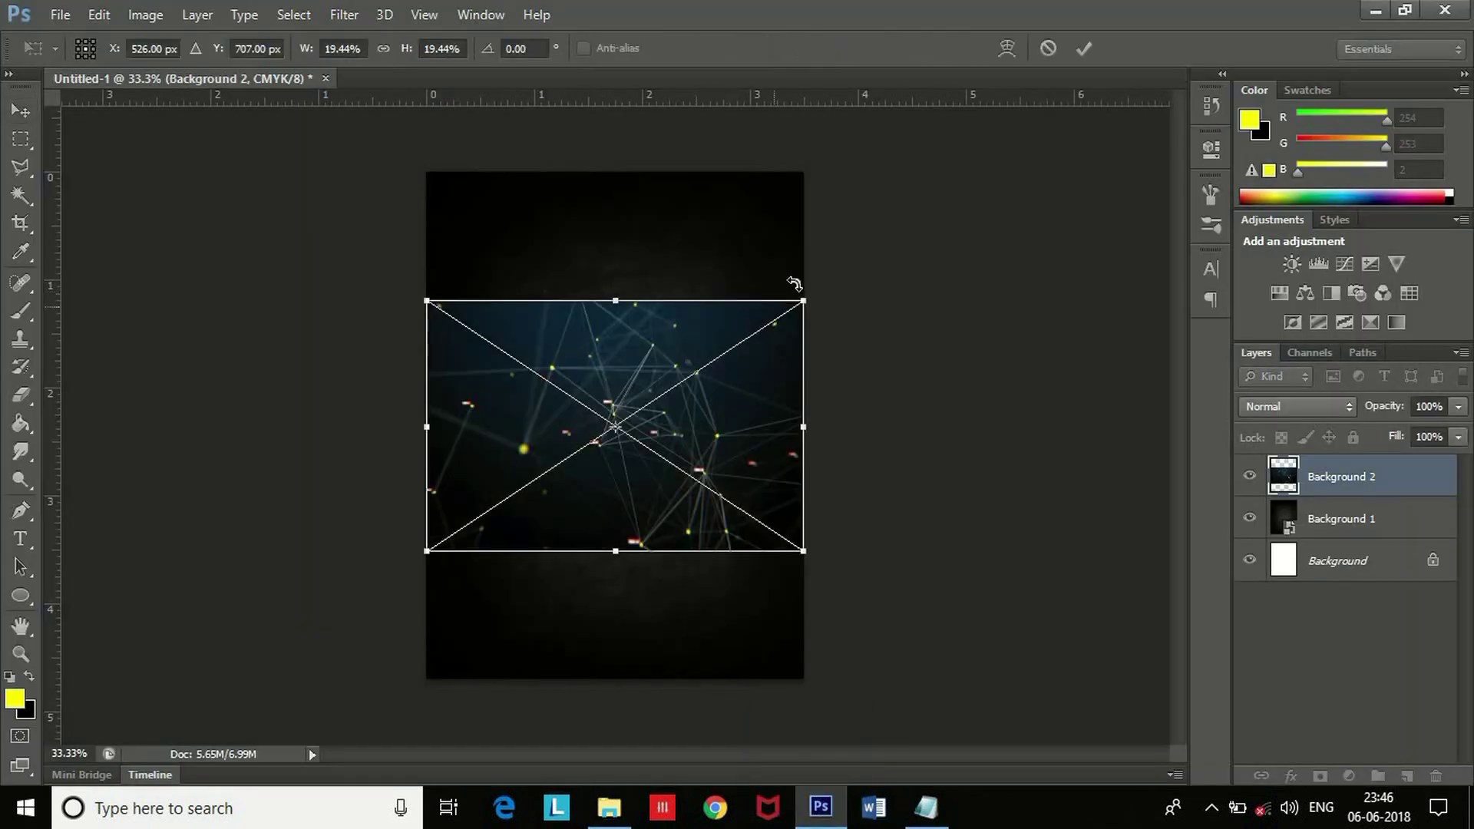
pyautogui.moveTo(811, 284); pyautogui.dragTo(743, 595)
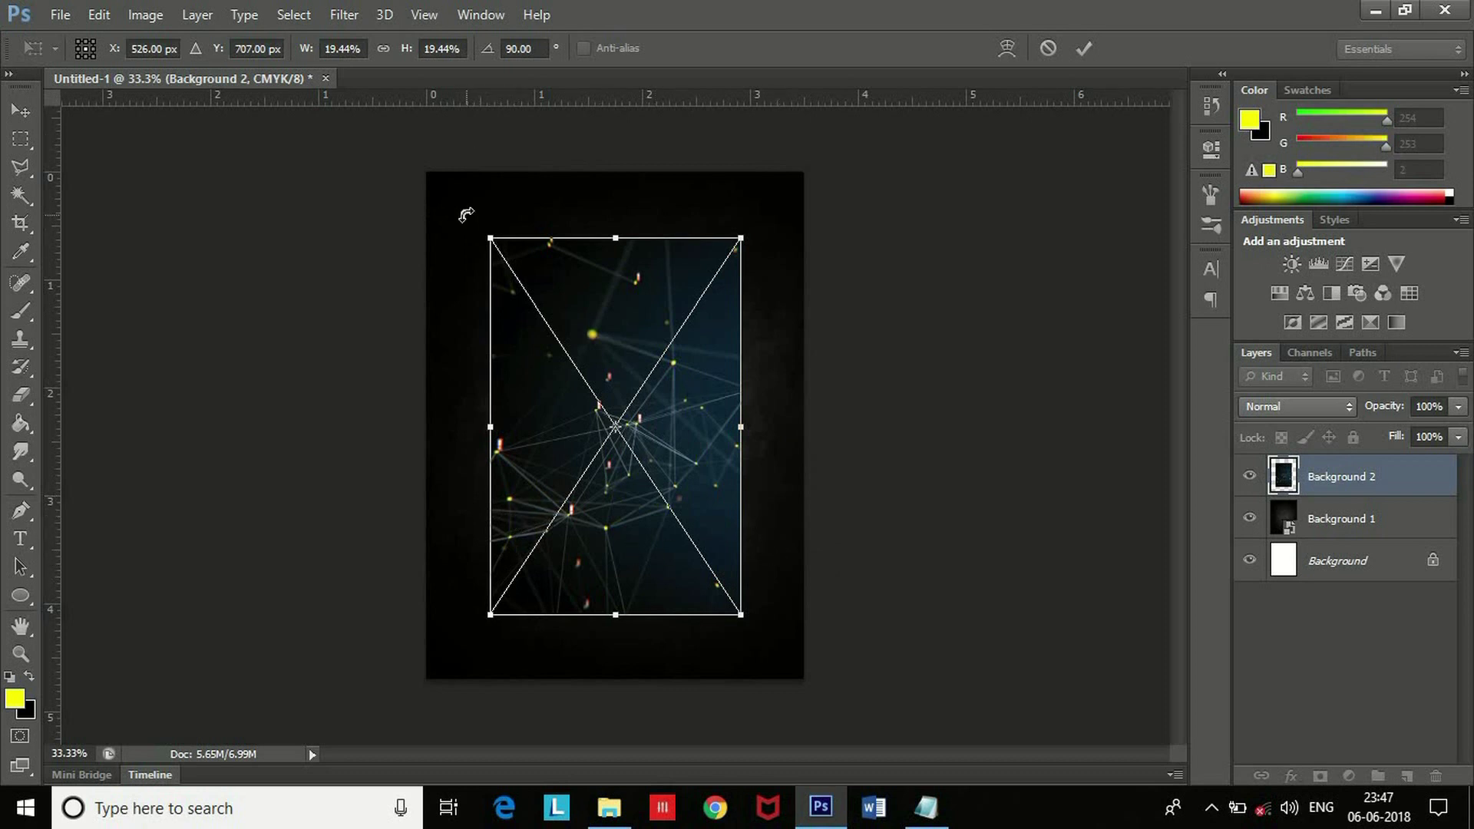
pyautogui.moveTo(488, 192); pyautogui.dragTo(737, 585)
# Enlarge and position Background 2 to cover the whole card, then apply the transform.
pyautogui.moveTo(741, 237); pyautogui.dragTo(865, 53)
pyautogui.moveTo(678, 486); pyautogui.dragTo(693, 419)
pyautogui.moveTo(803, 677); pyautogui.dragTo(836, 727)
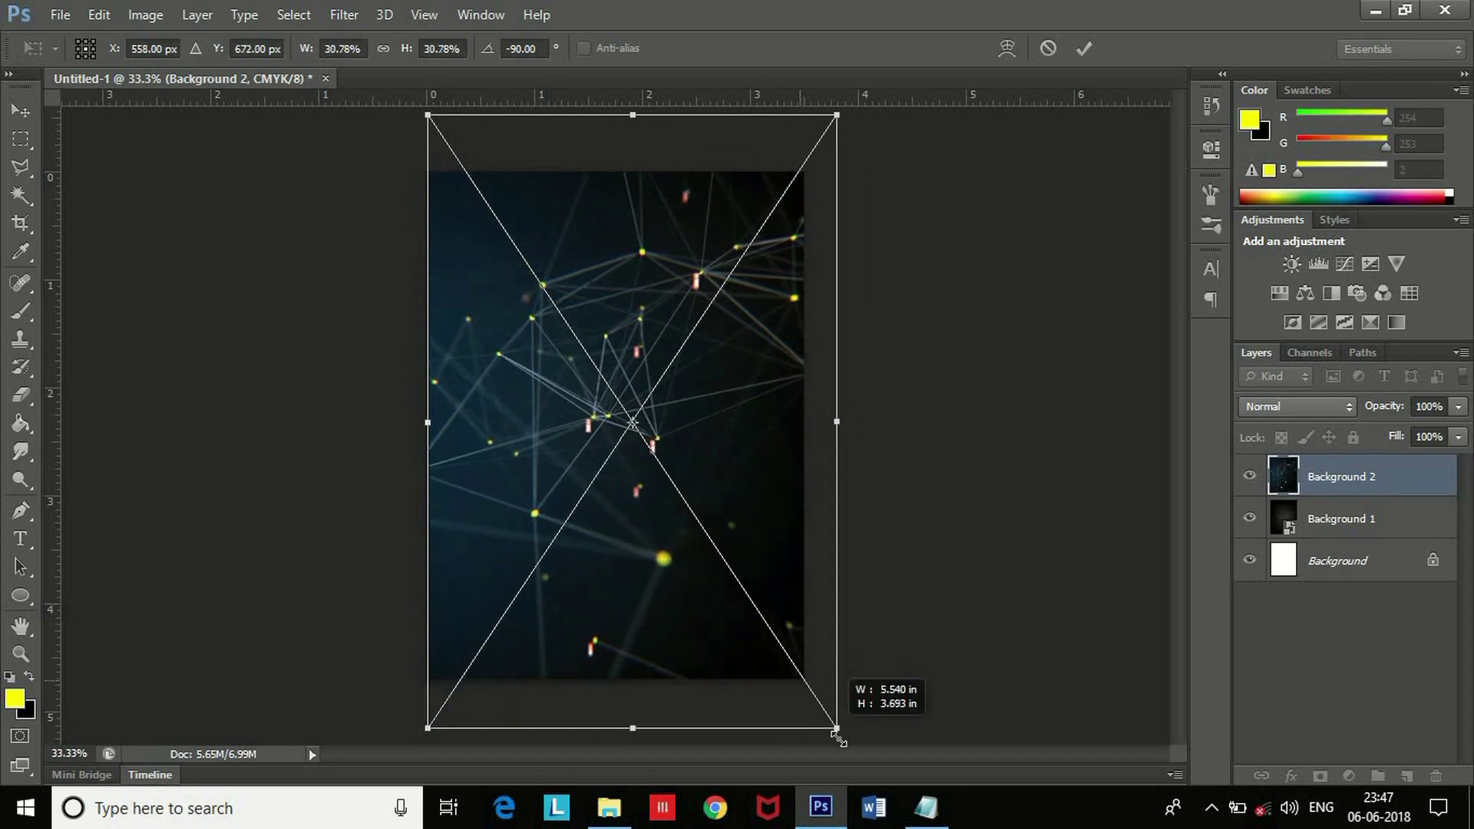
pyautogui.moveTo(742, 480); pyautogui.dragTo(730, 421)
pyautogui.press('Return')
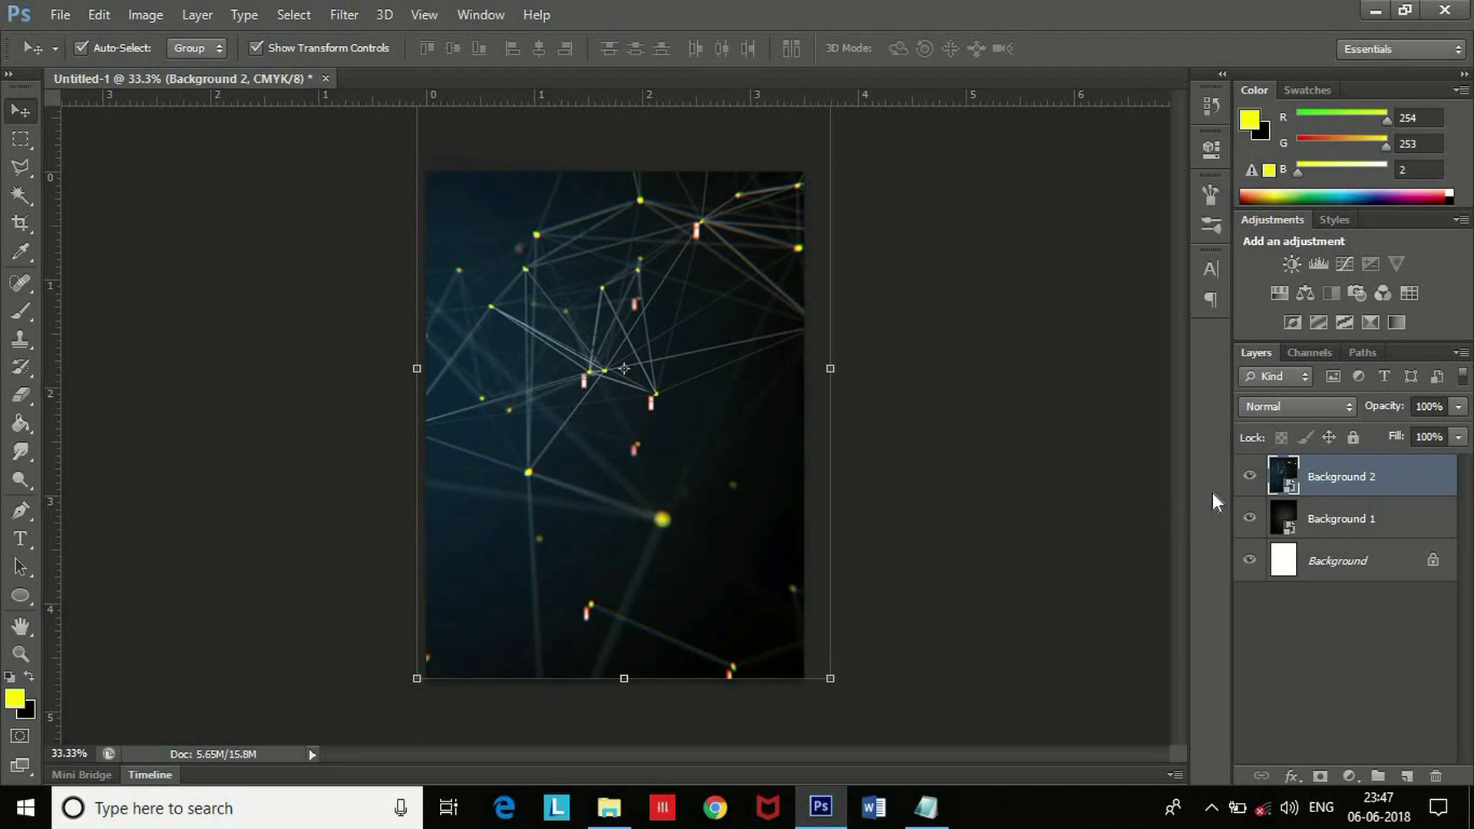
# Lower Background 2's opacity to 31%.
pyautogui.click(1458, 411)
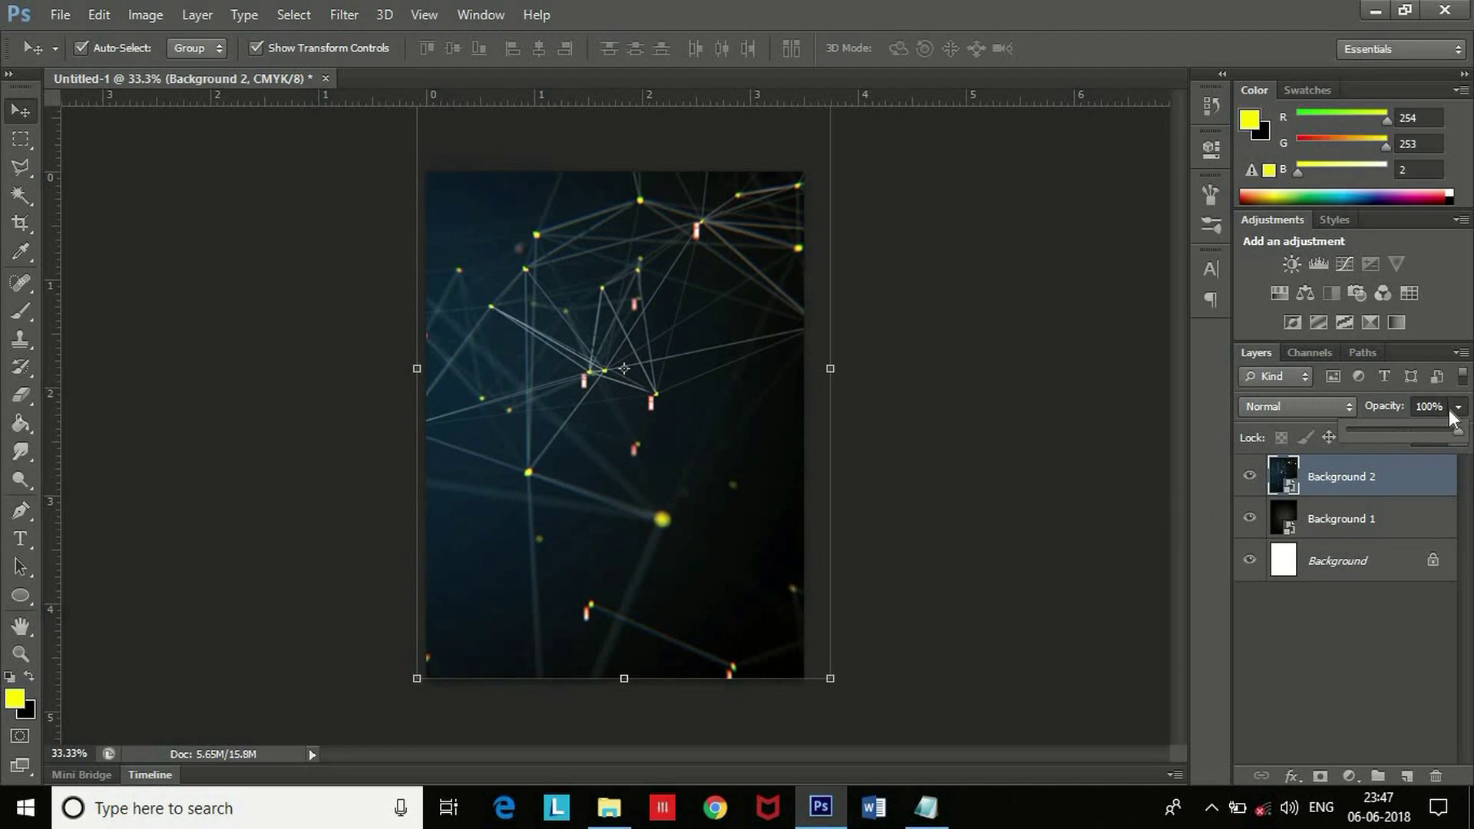
pyautogui.moveTo(1458, 434); pyautogui.dragTo(1380, 436)
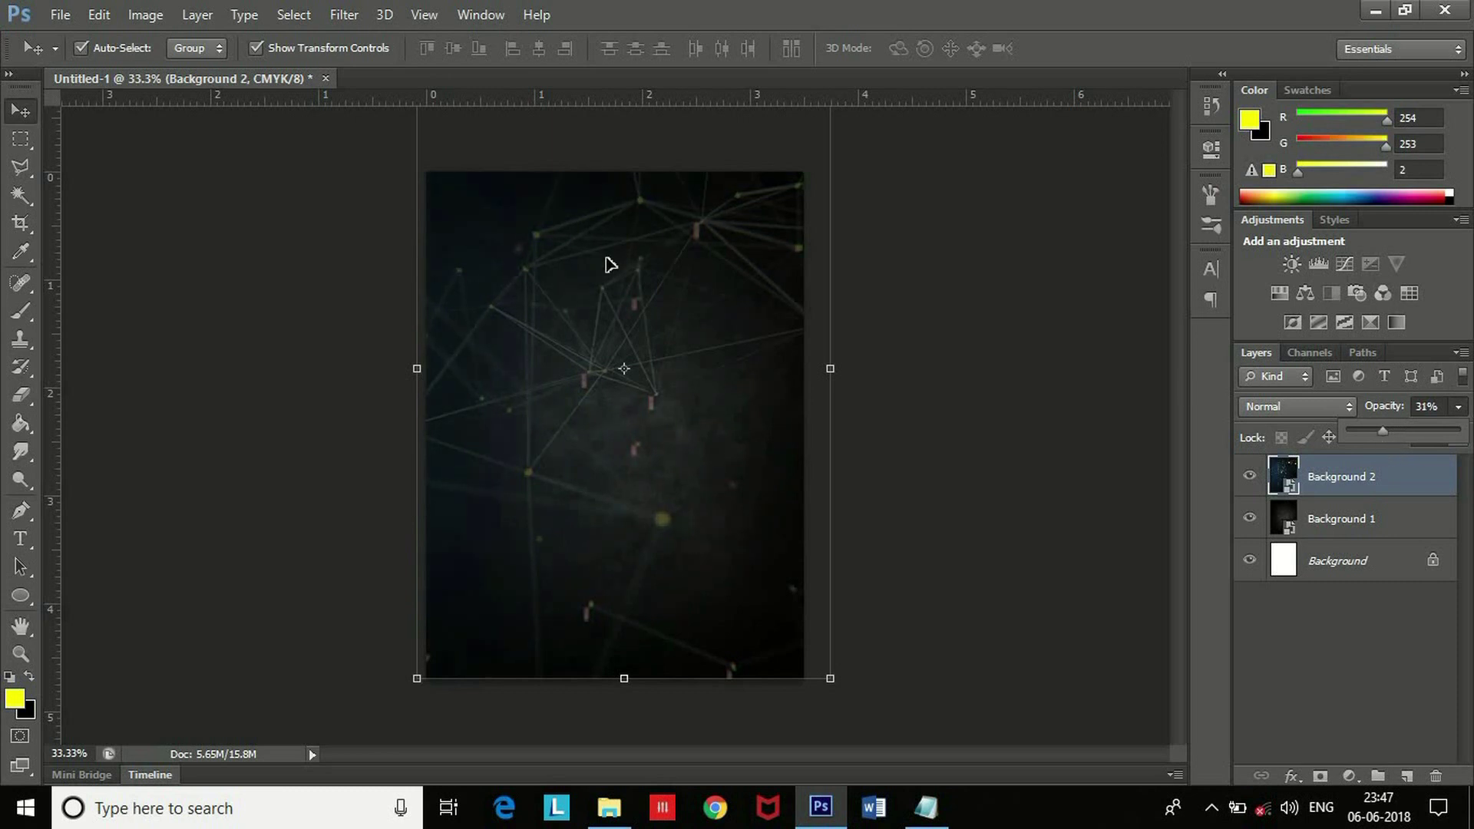
pyautogui.click(1458, 408)
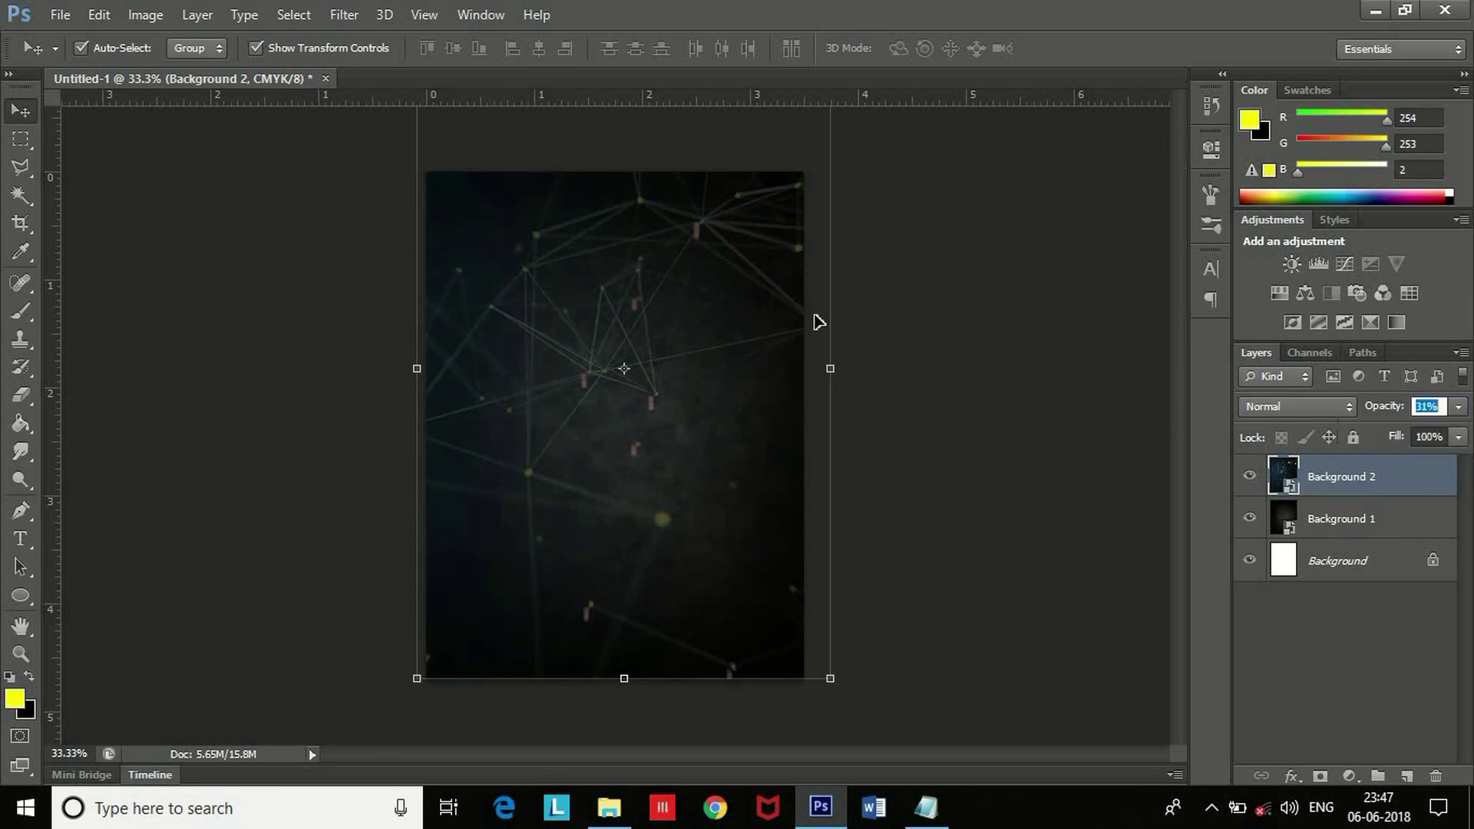
pyautogui.click(241, 503)
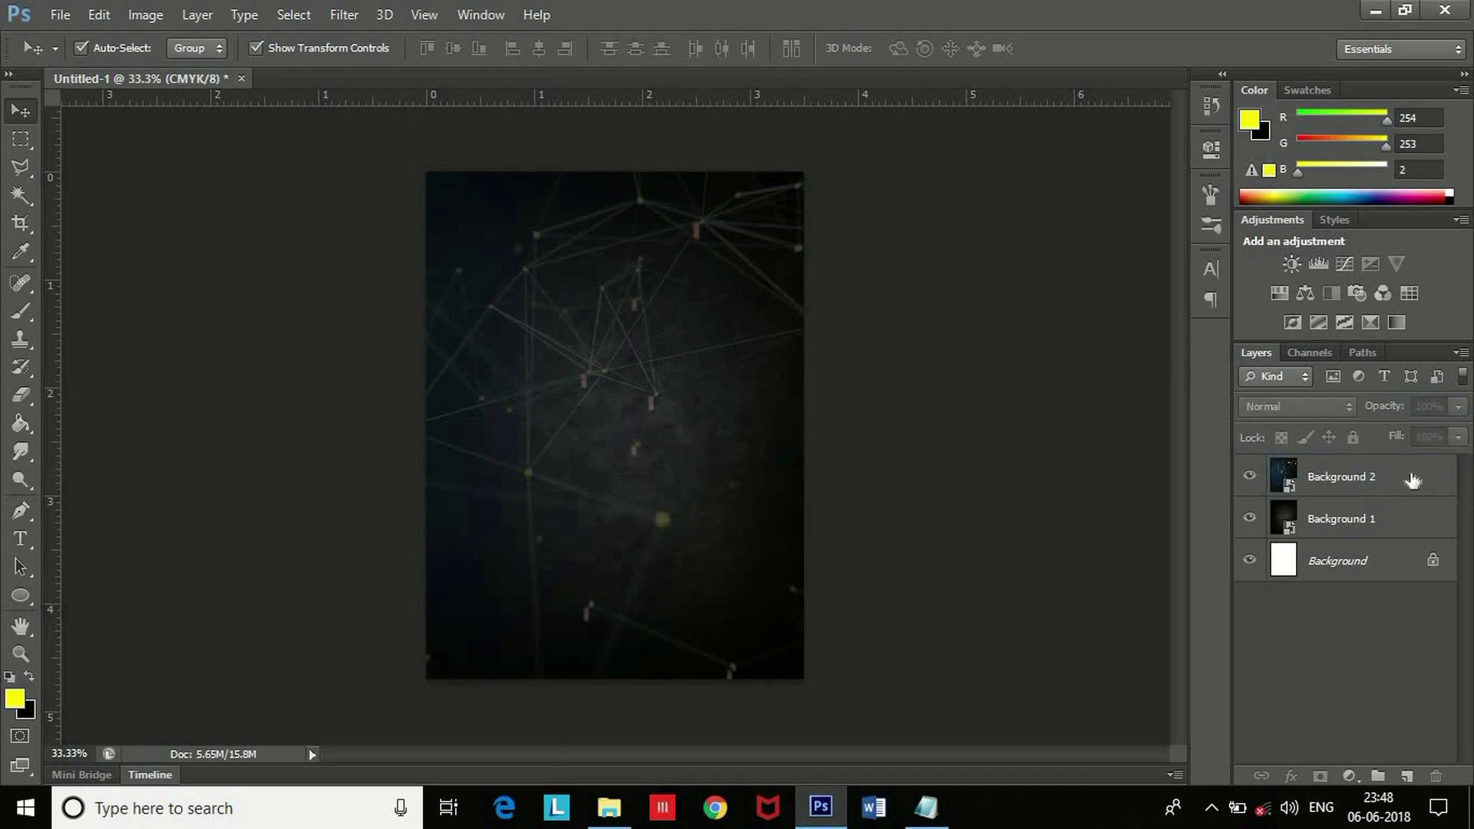
# Rasterize both the Background 2 and Background 1 layers.
pyautogui.click(1386, 480)
pyautogui.rightClick(1380, 472)
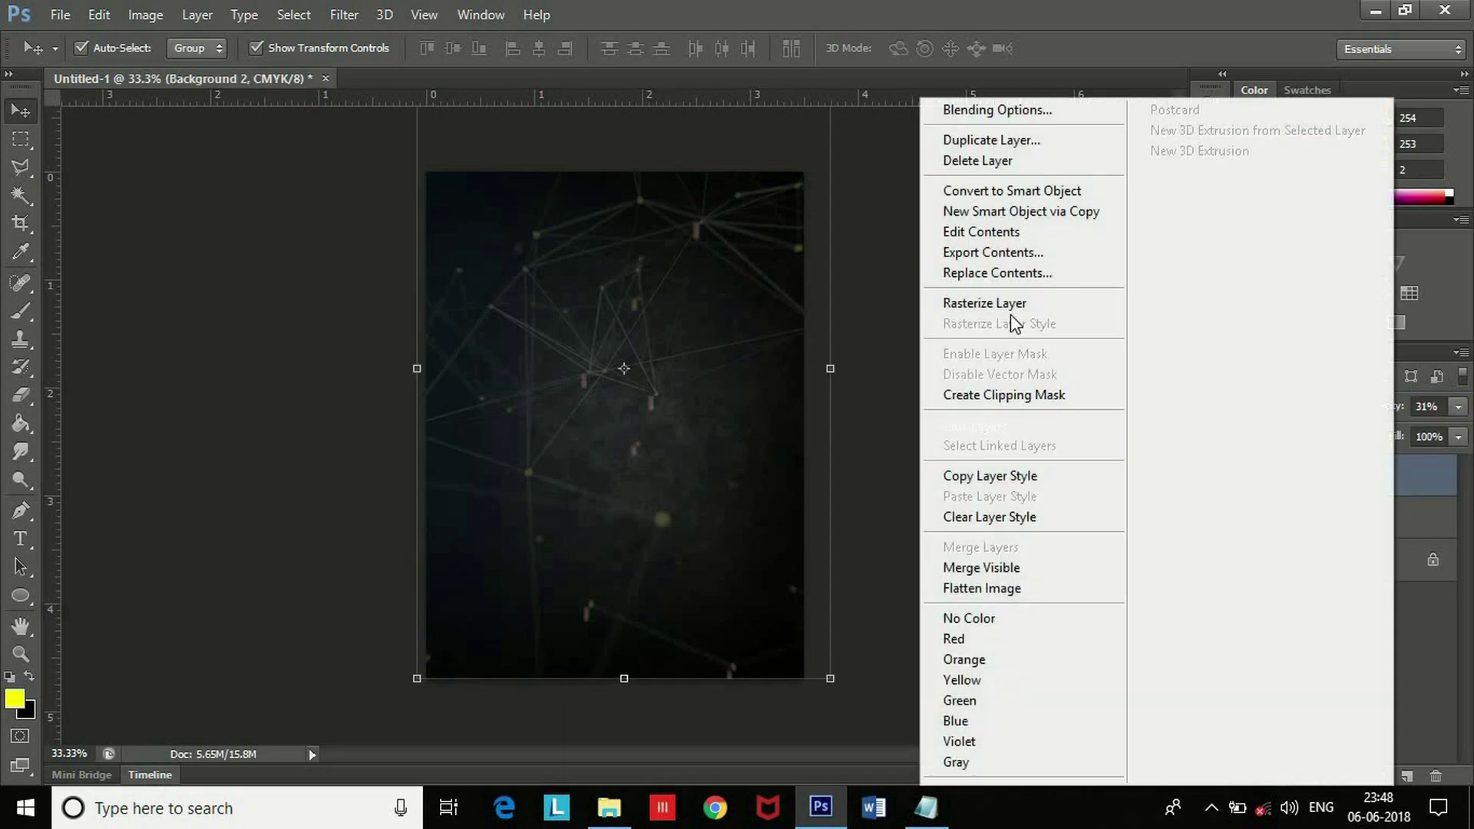
pyautogui.click(997, 306)
pyautogui.click(1348, 536)
pyautogui.rightClick(1347, 532)
pyautogui.click(1006, 306)
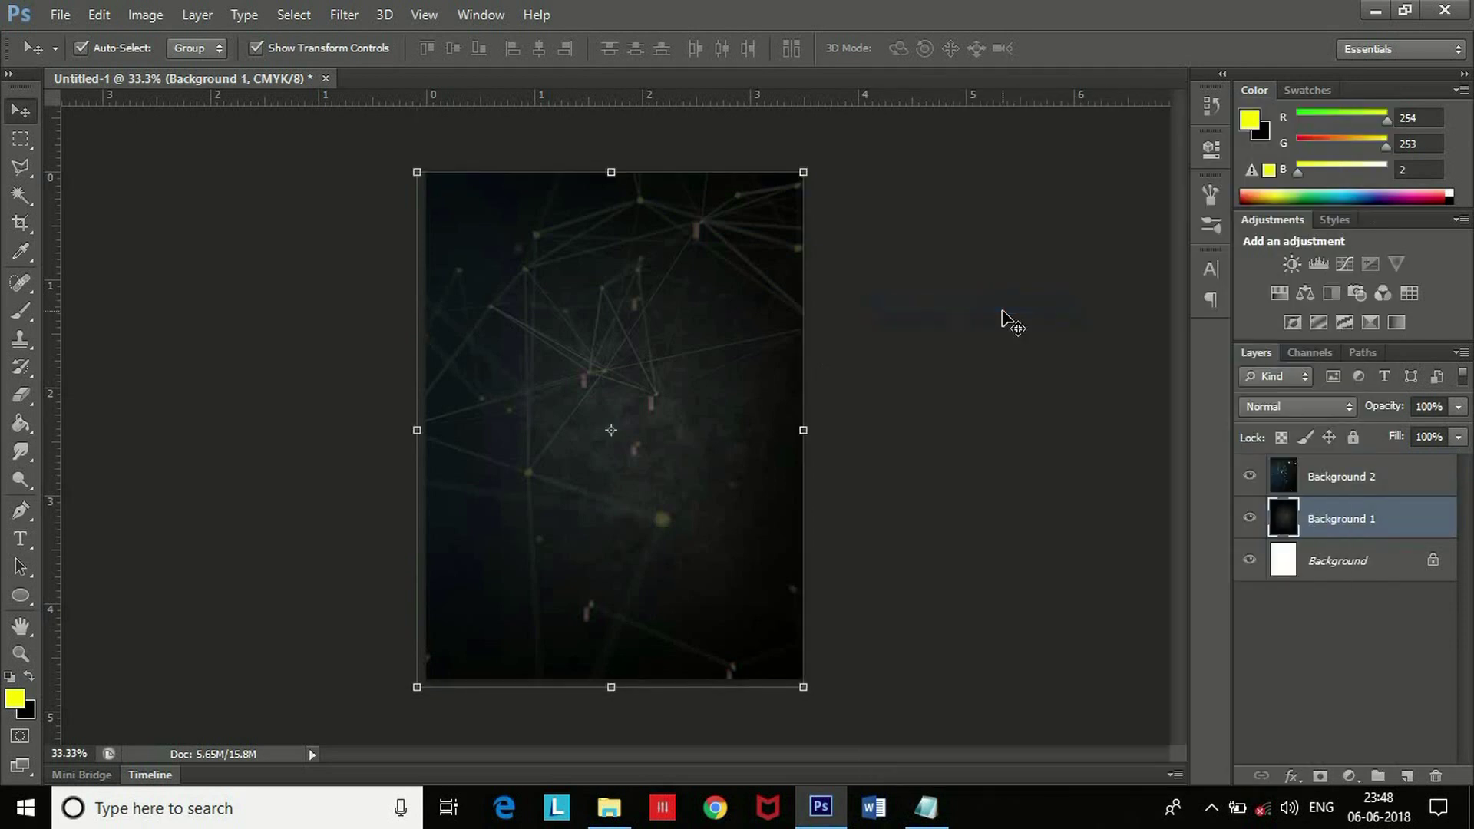
pyautogui.click(263, 323)
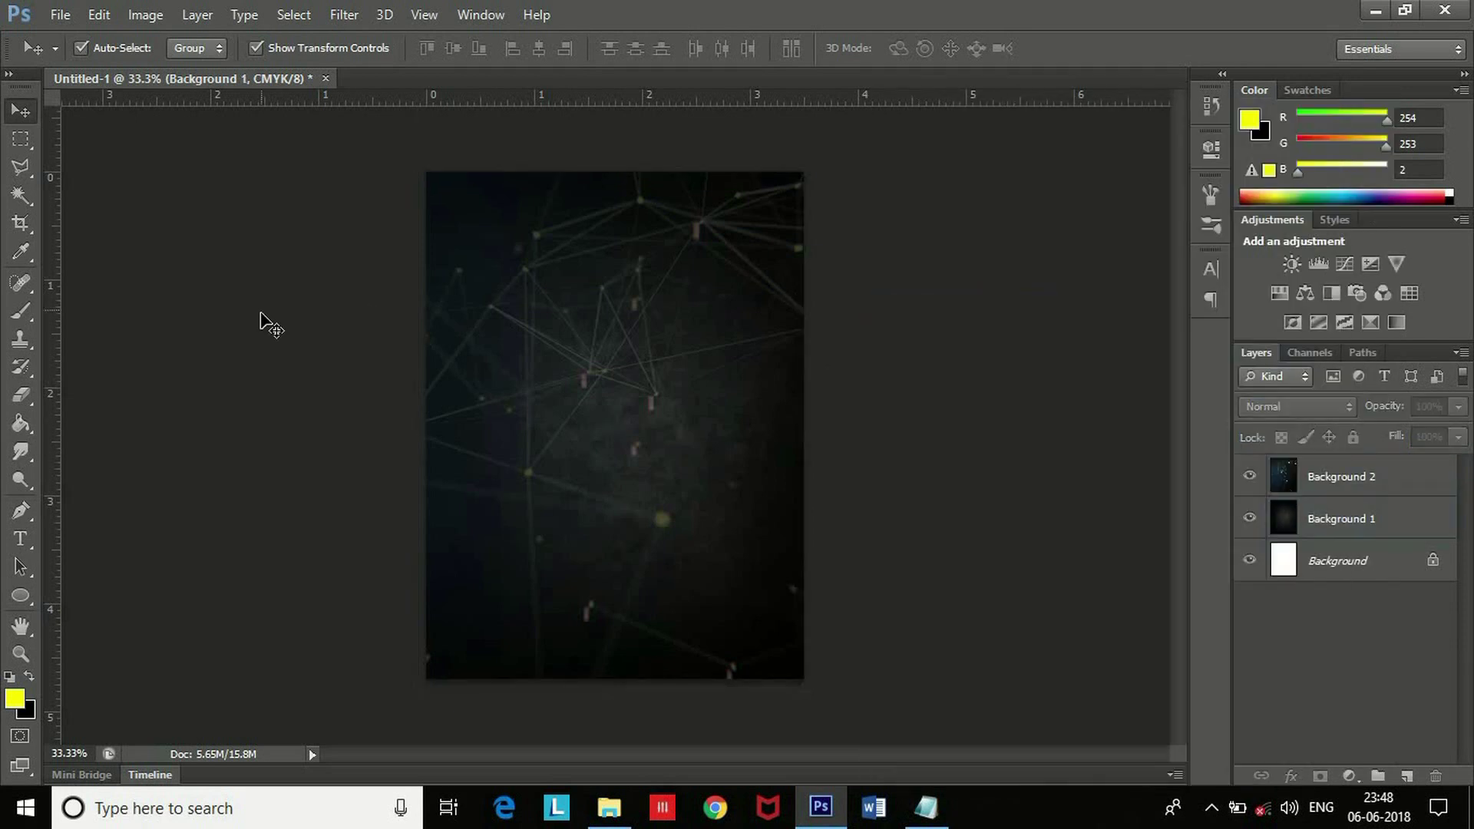
pyautogui.click(21, 139)
# Form a thin 3.5 in white strip near the top separating the black header from the network background.
pyautogui.moveTo(748, 264); pyautogui.dragTo(831, 277)
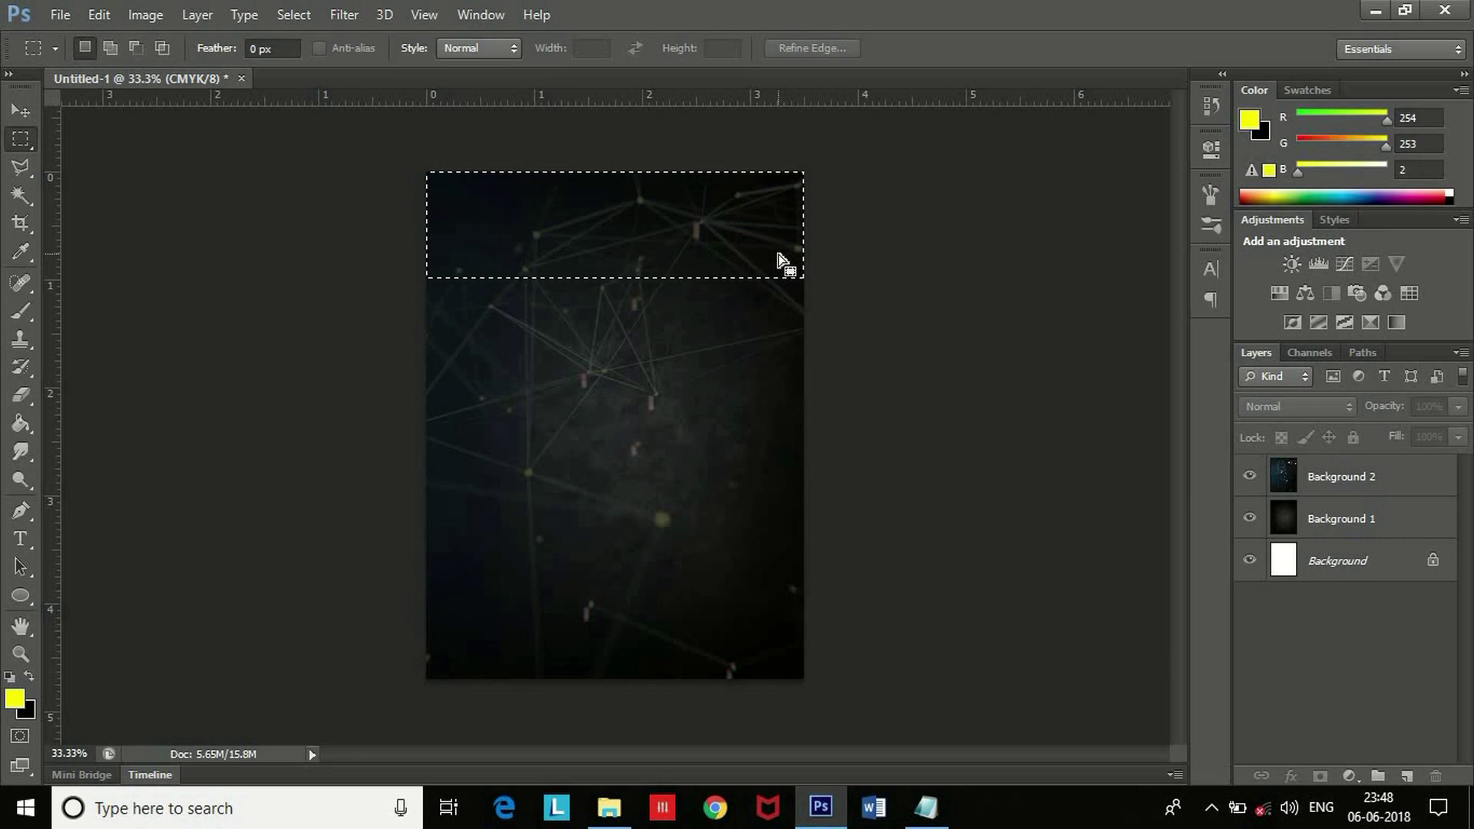
pyautogui.click(1349, 480)
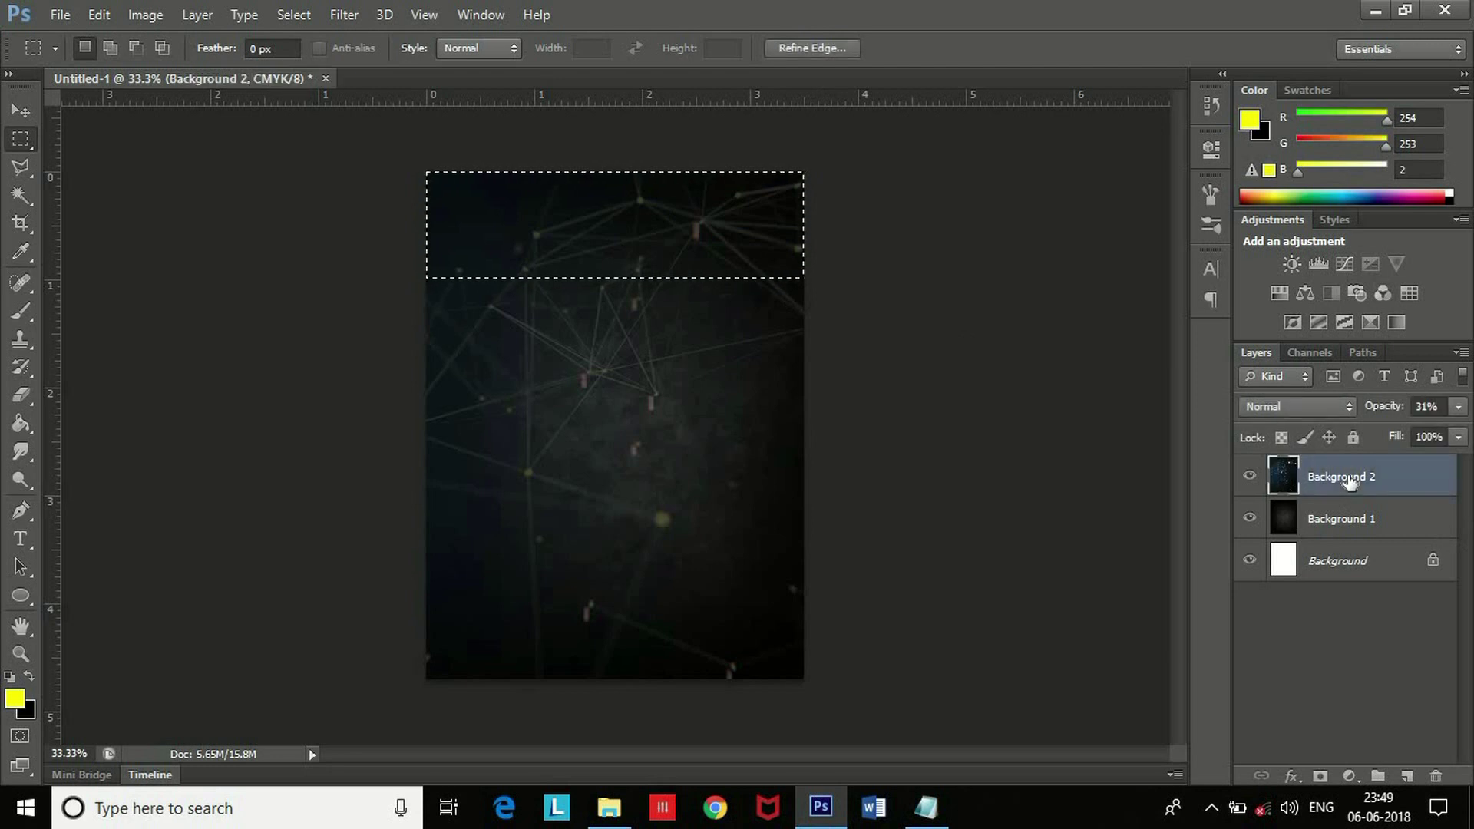
pyautogui.press('Delete')
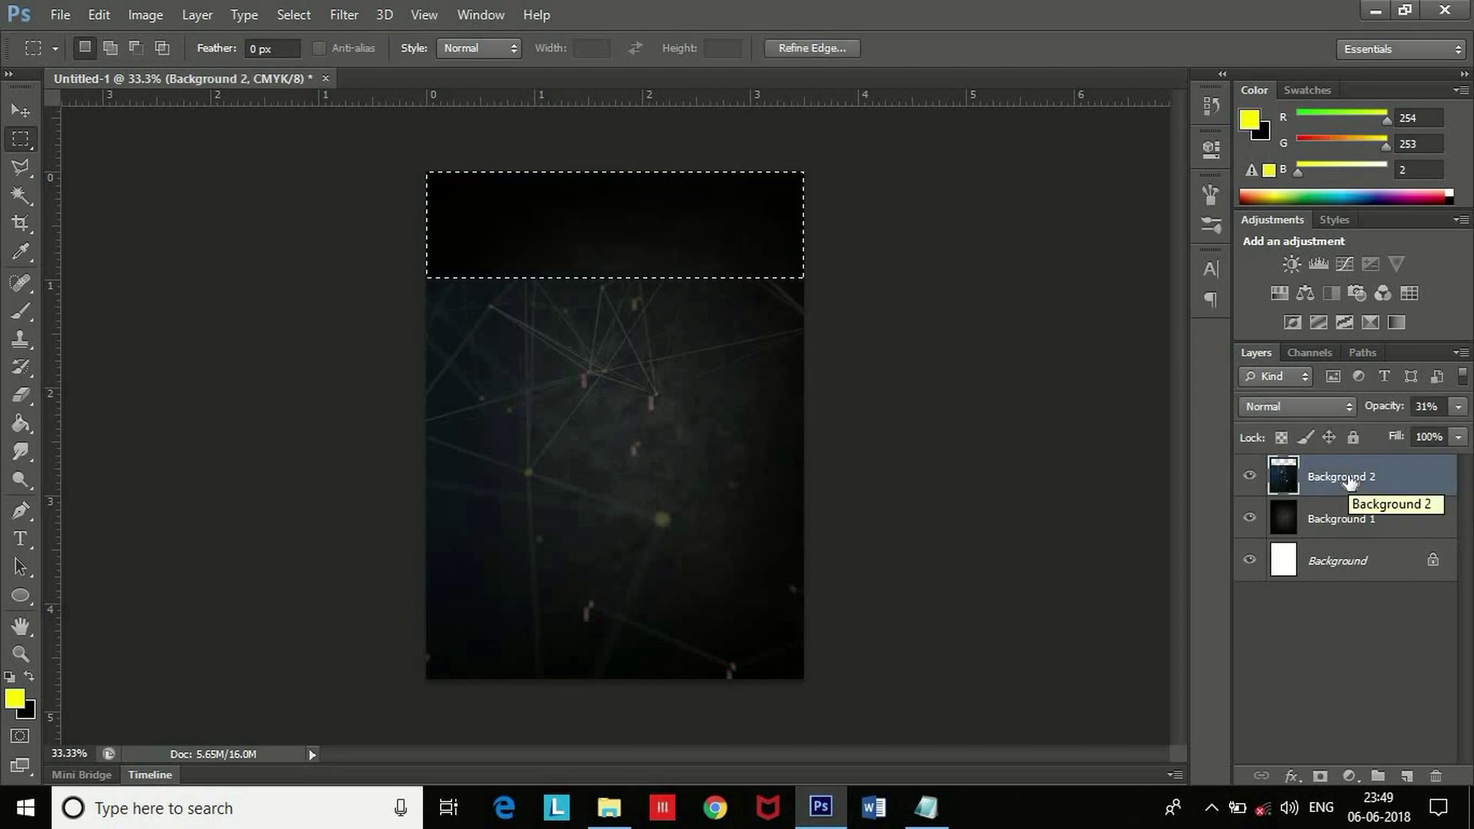
pyautogui.hotkey('ctrl', 'z')
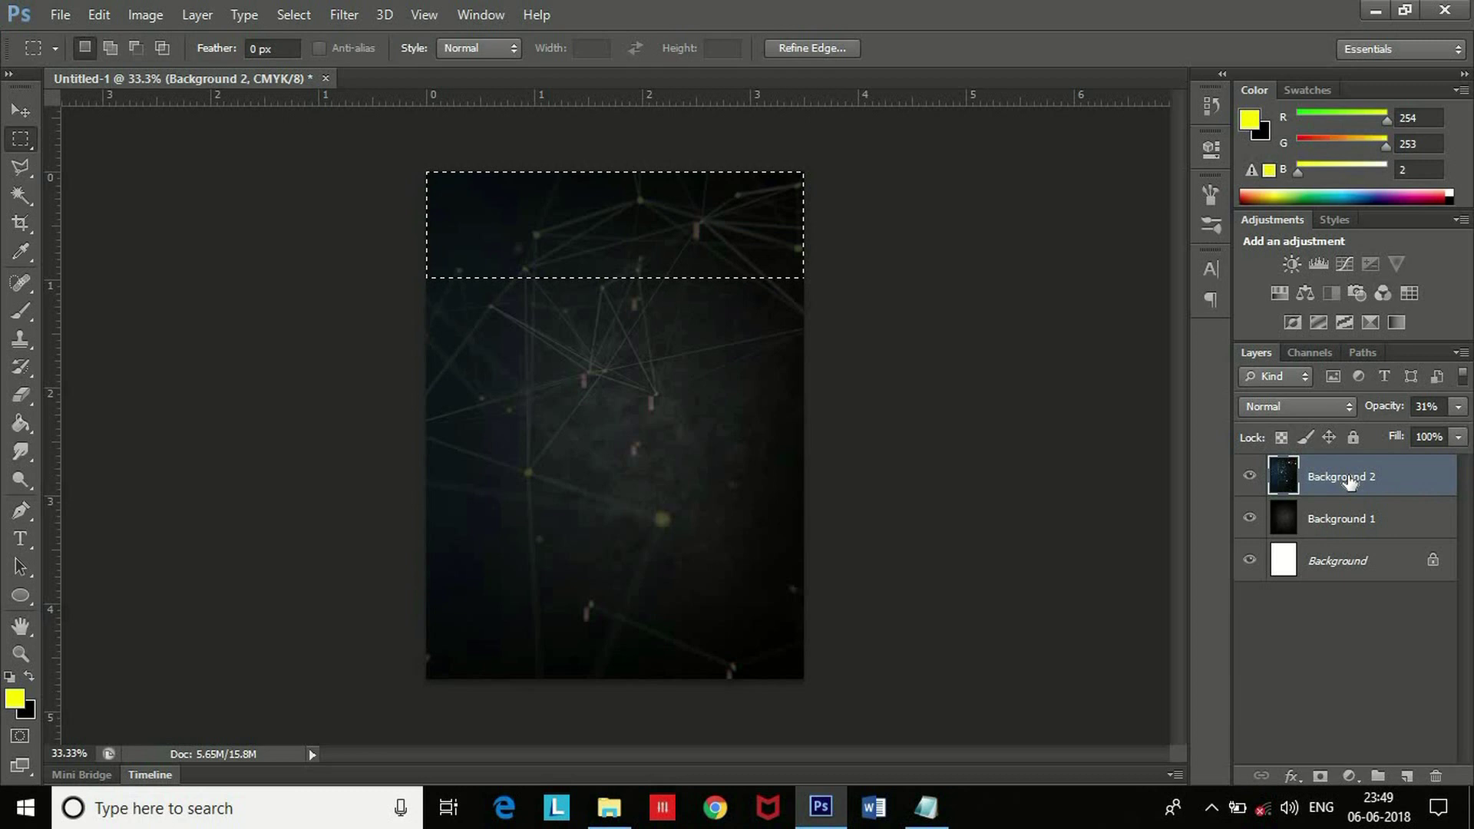
pyautogui.hotkey('ctrl', 'd')
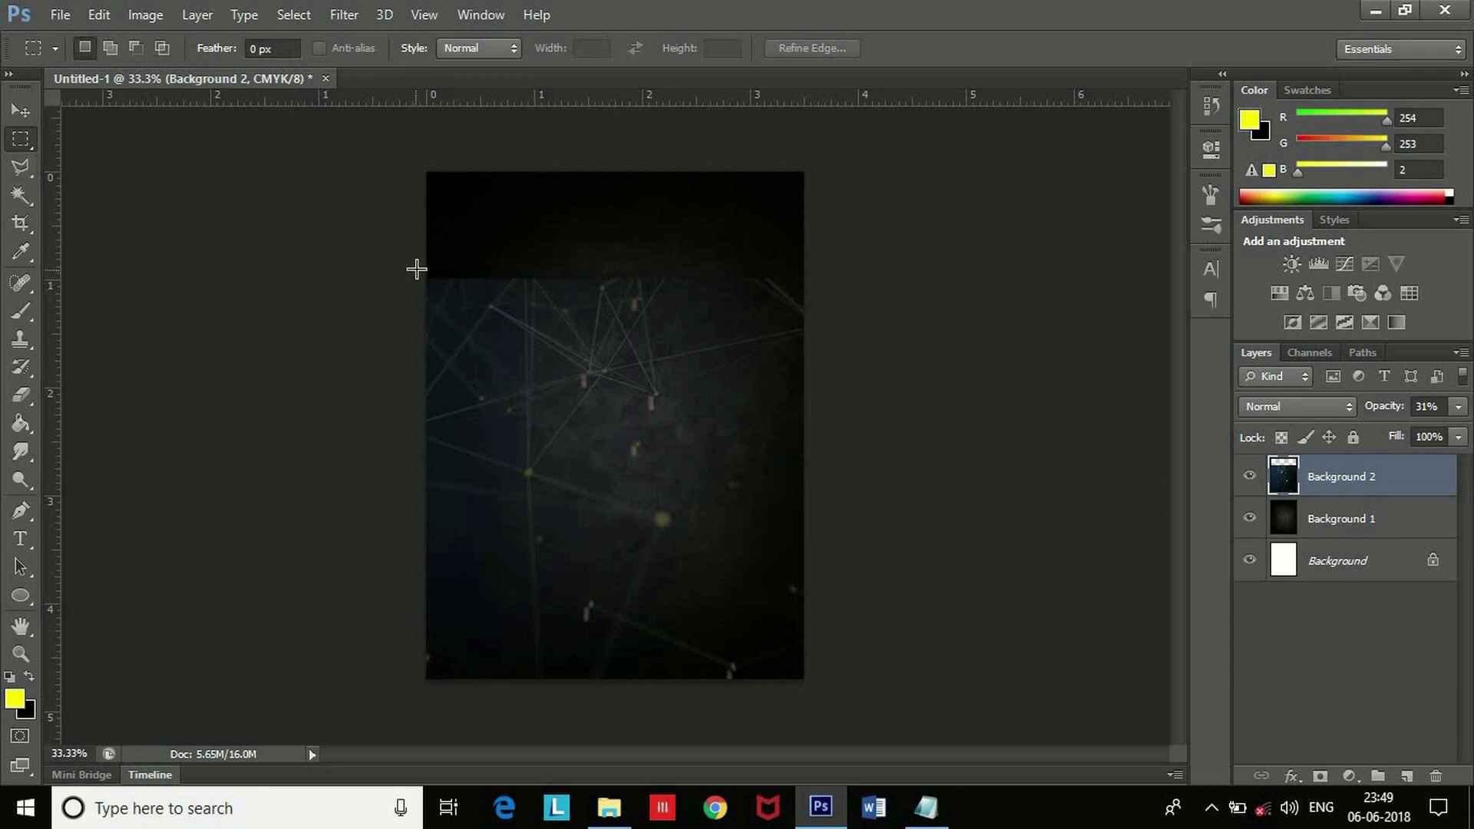
pyautogui.moveTo(750, 288); pyautogui.dragTo(810, 277)
pyautogui.click(1349, 527)
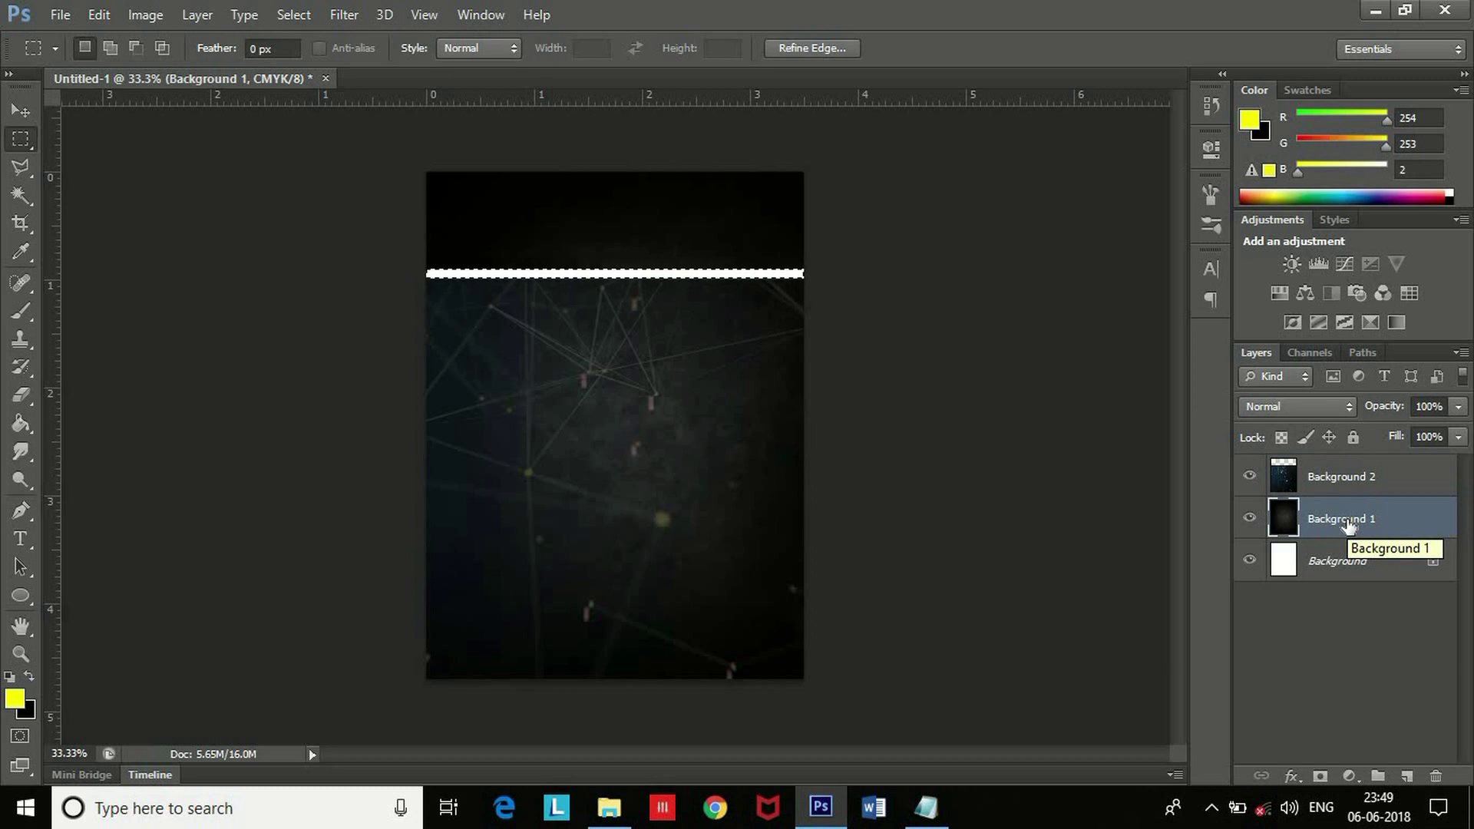
pyautogui.hotkey('ctrl', 'd')
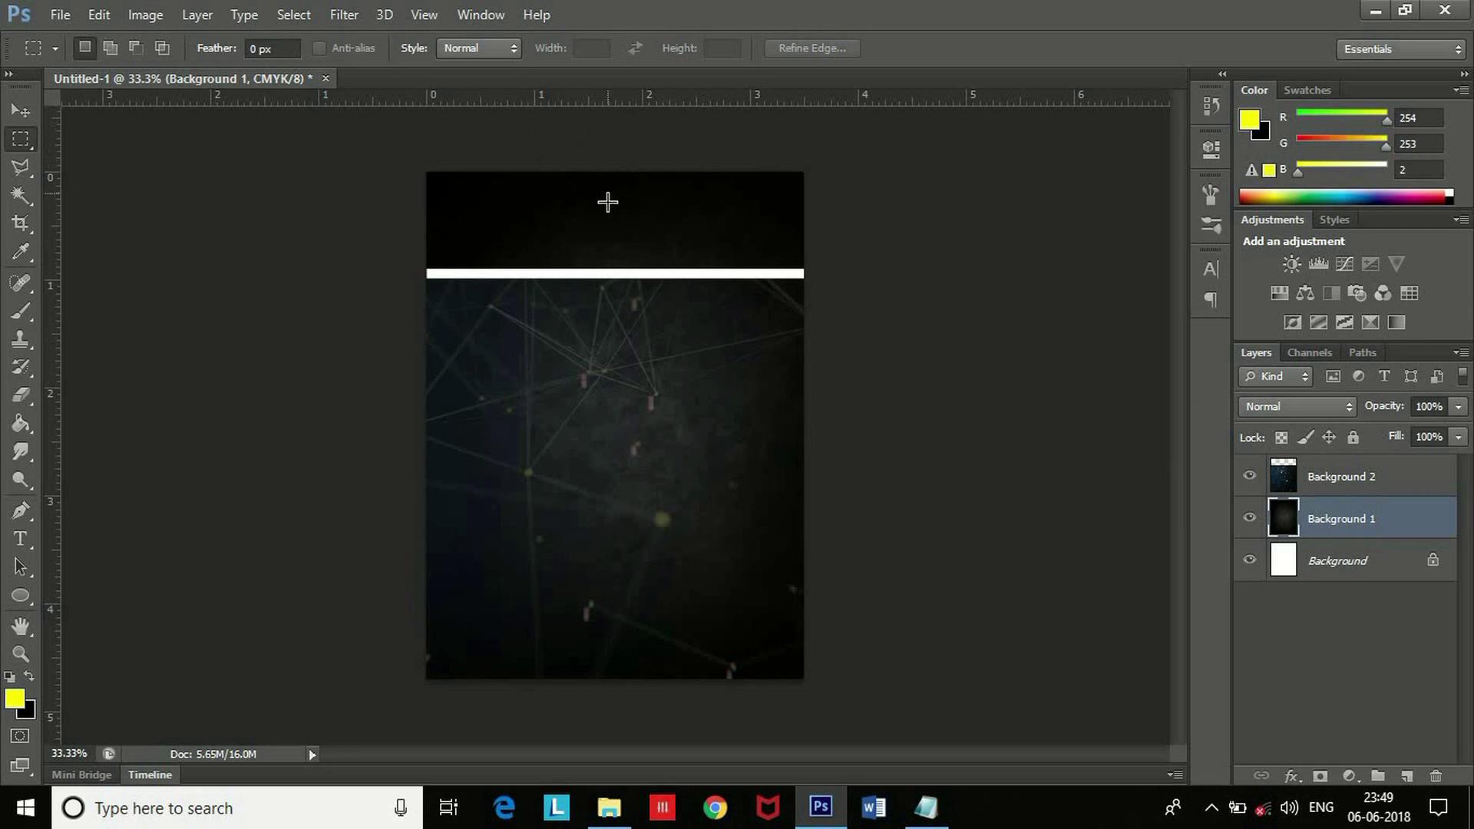
pyautogui.click(21, 111)
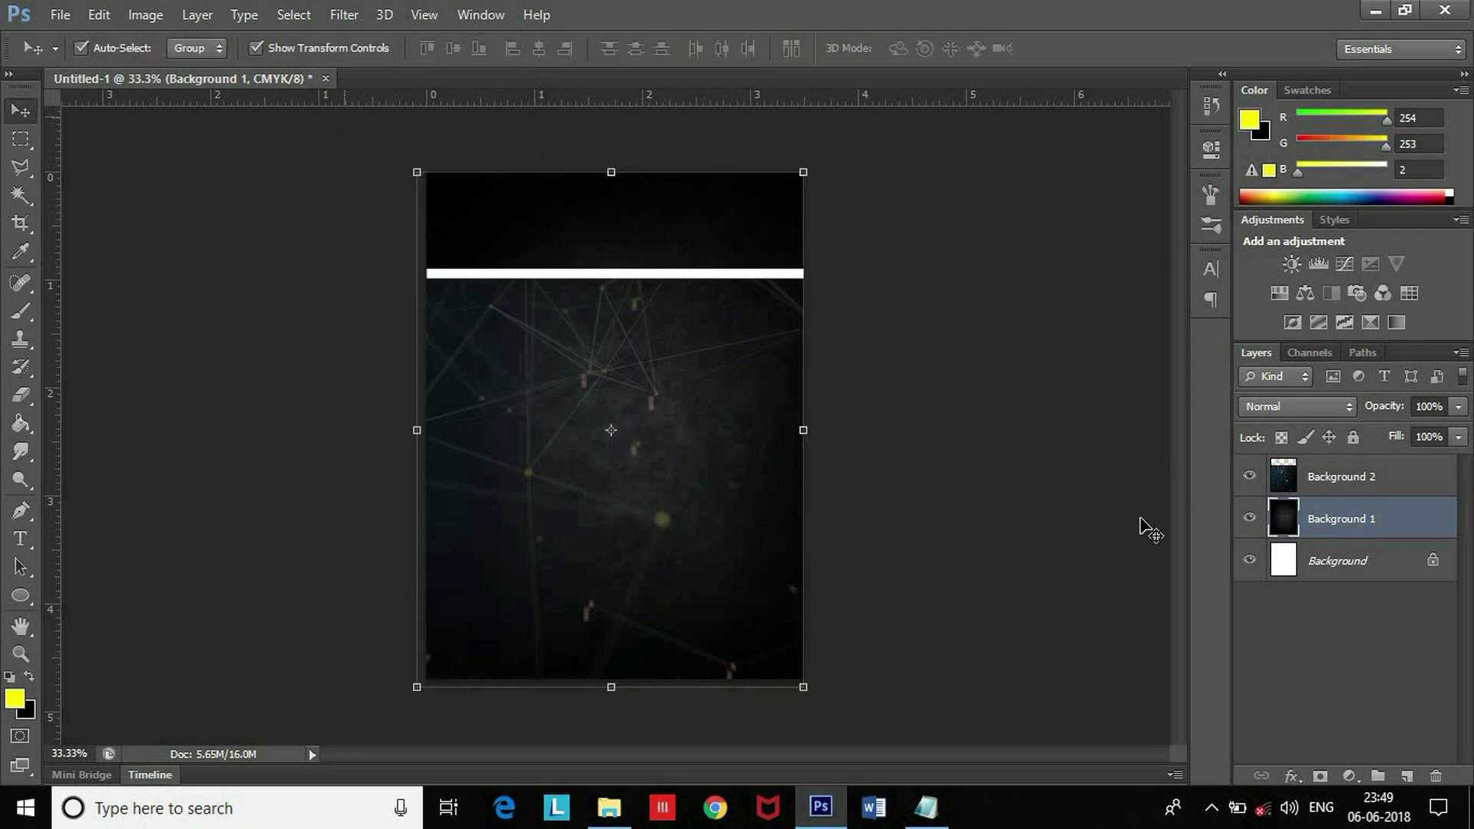
# Place Org_Logo.jpg into the header, scaled to about 46%.
pyautogui.click(990, 461)
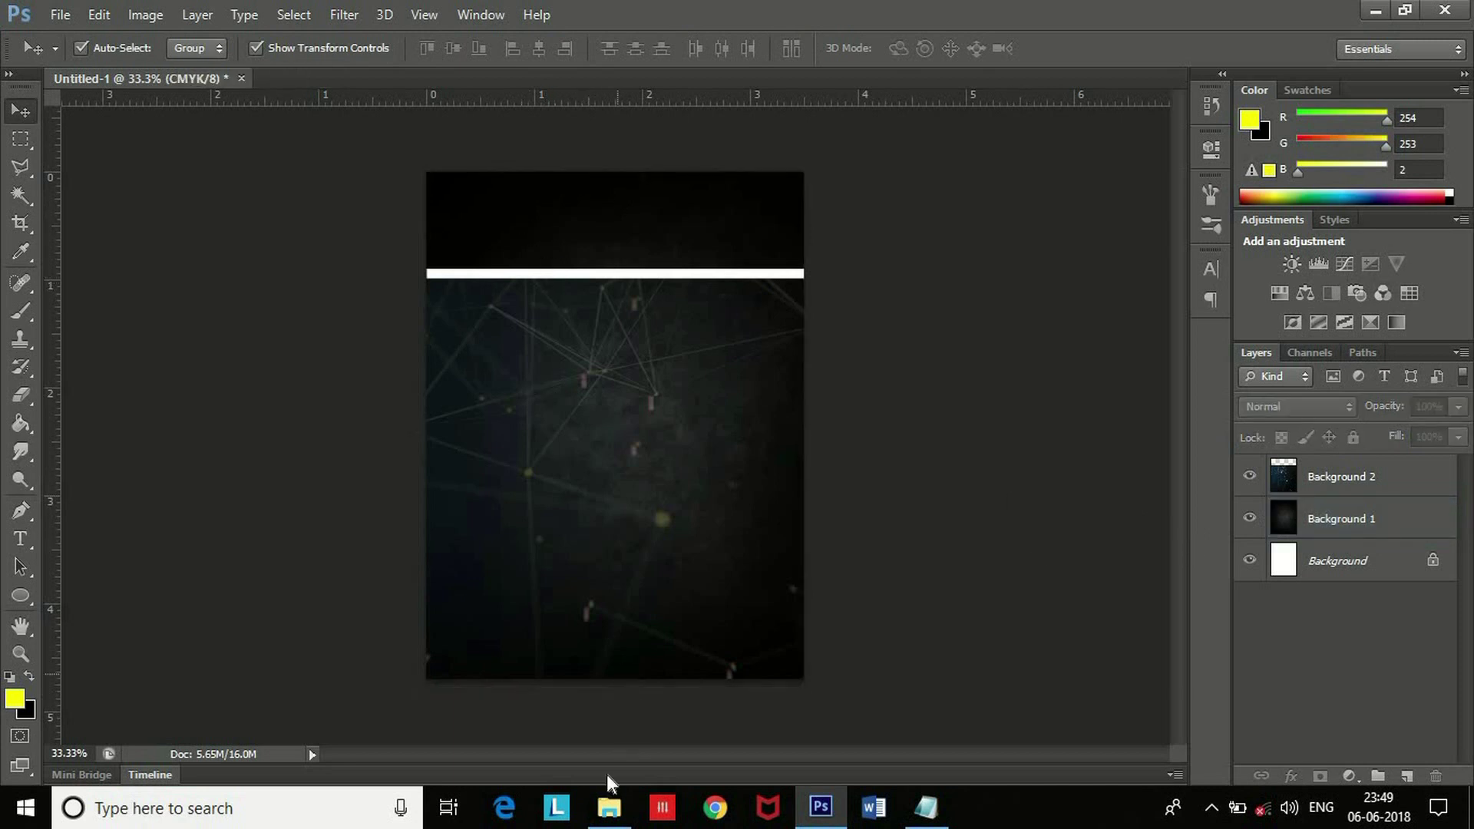
pyautogui.click(606, 814)
pyautogui.moveTo(813, 261); pyautogui.dragTo(577, 226)
pyautogui.moveTo(640, 417); pyautogui.dragTo(548, 255)
pyautogui.moveTo(591, 340); pyautogui.dragTo(528, 249)
pyautogui.press('Return')
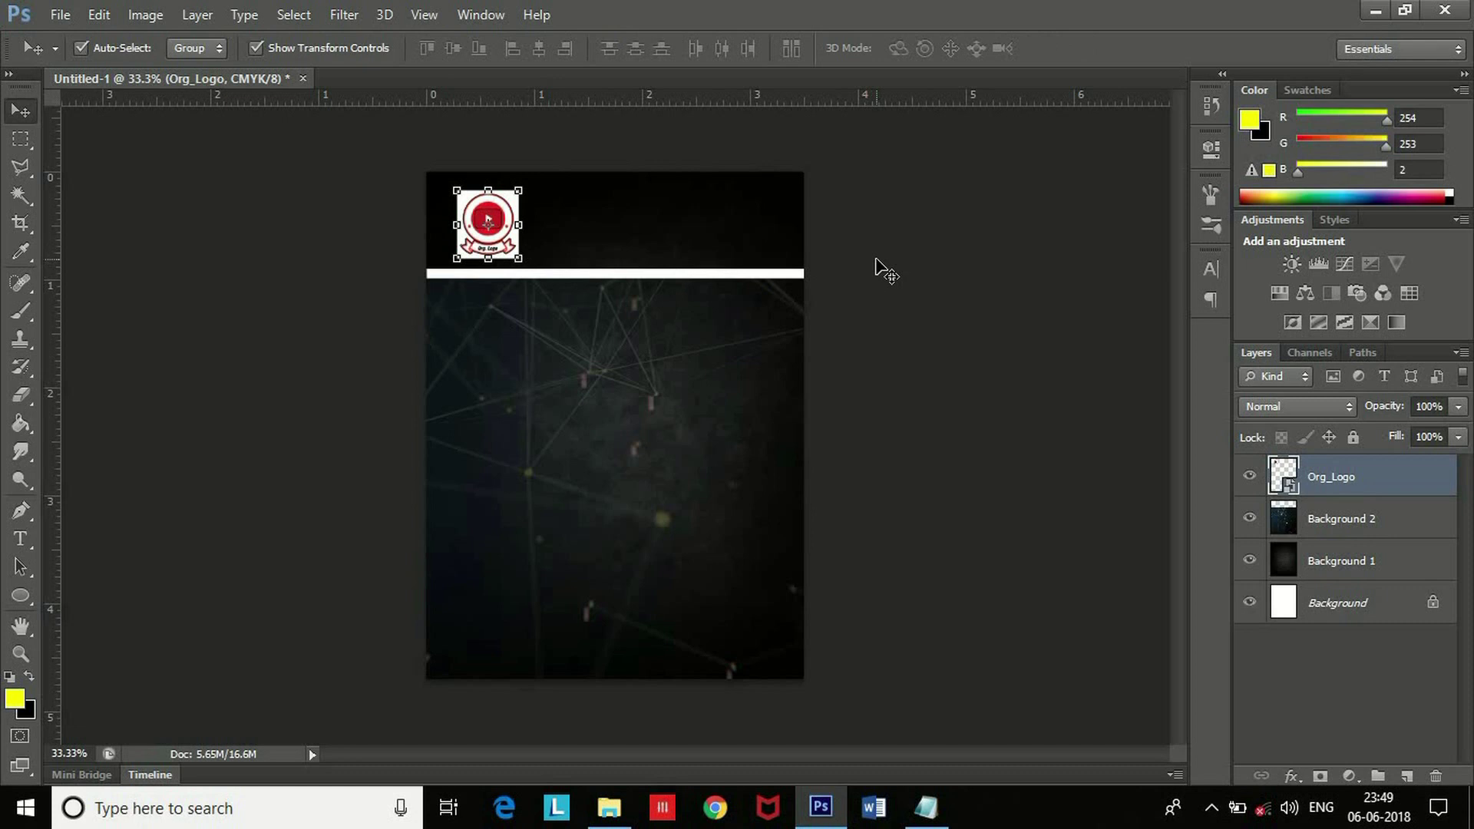
# Remove the logo's white backdrop with the Magic Wand.
pyautogui.hotkey('ctrl', '+')
pyautogui.scroll(3, 699, 274)
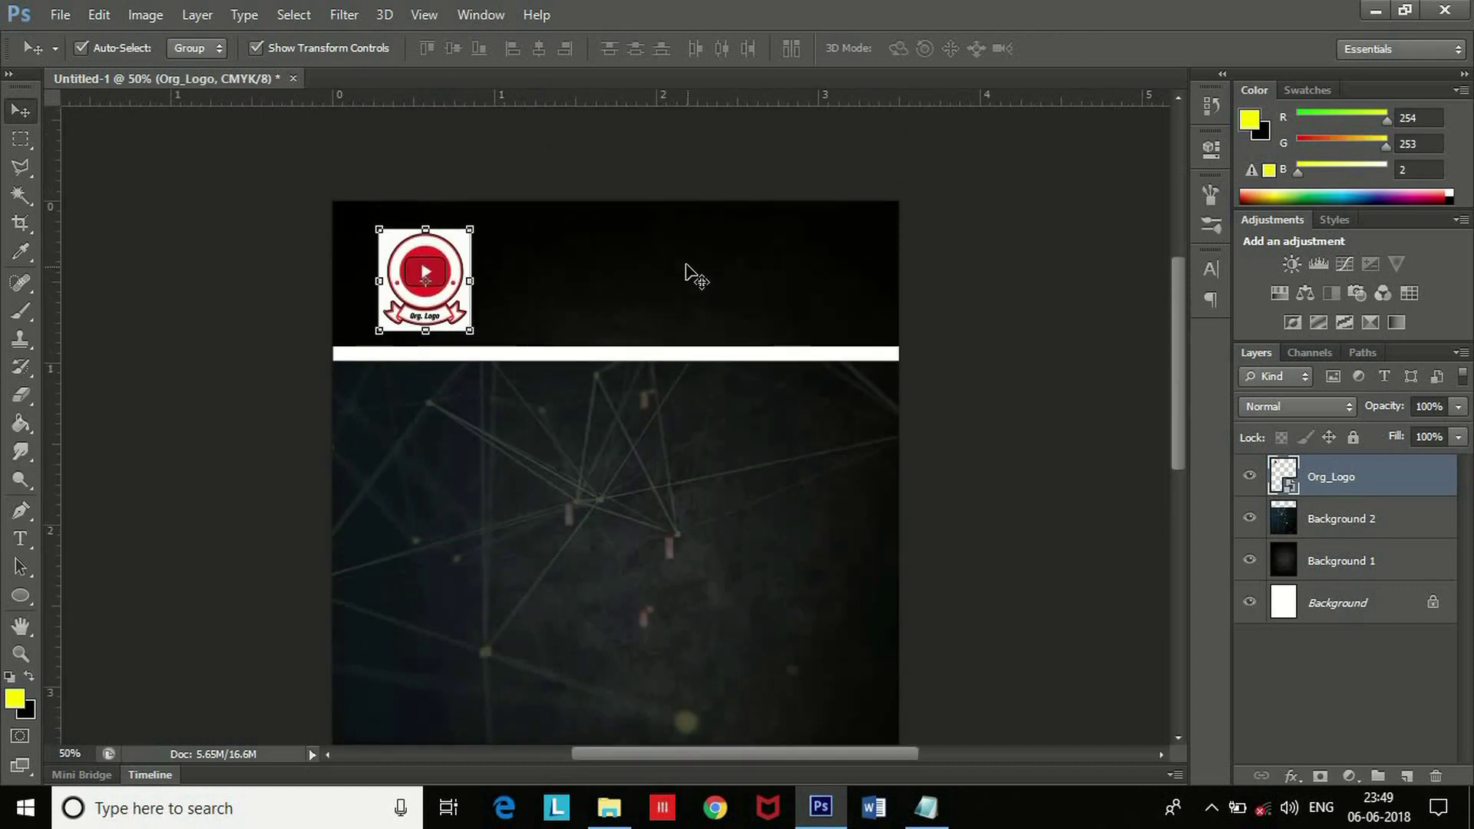
pyautogui.hotkey('ctrl', '+')
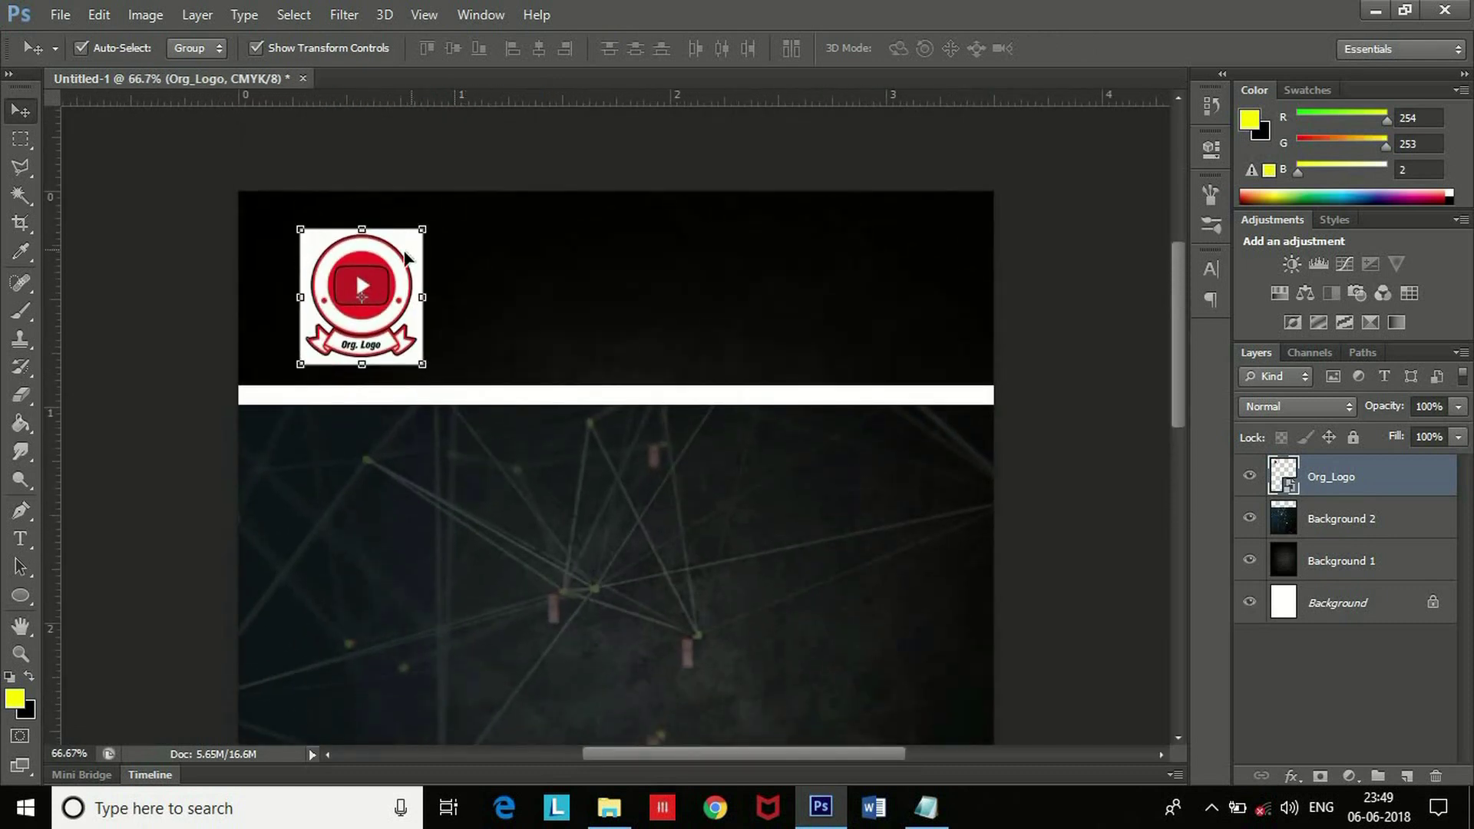
pyautogui.rightClick(1338, 480)
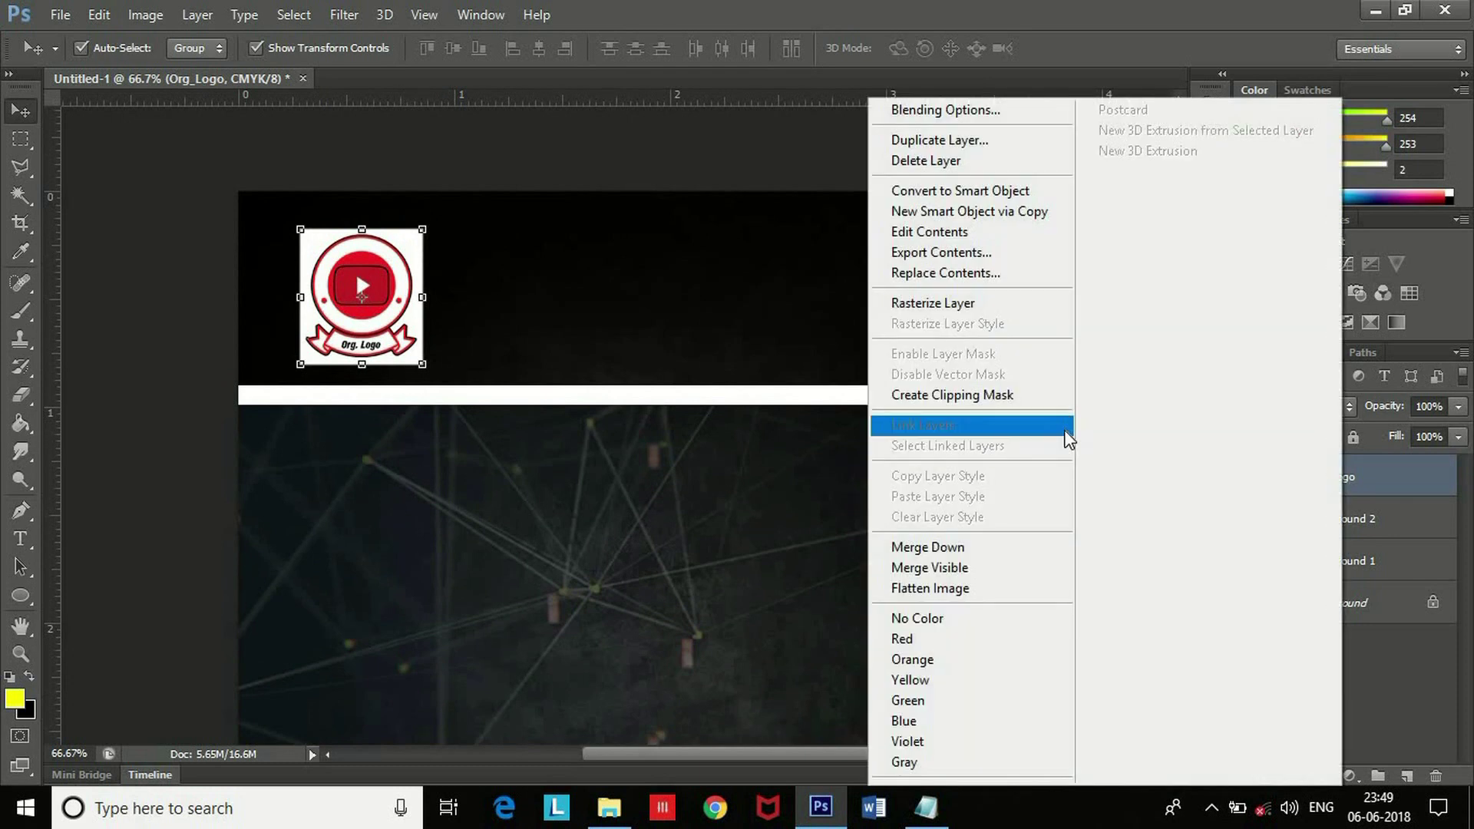
pyautogui.click(583, 249)
pyautogui.rightClick(537, 243)
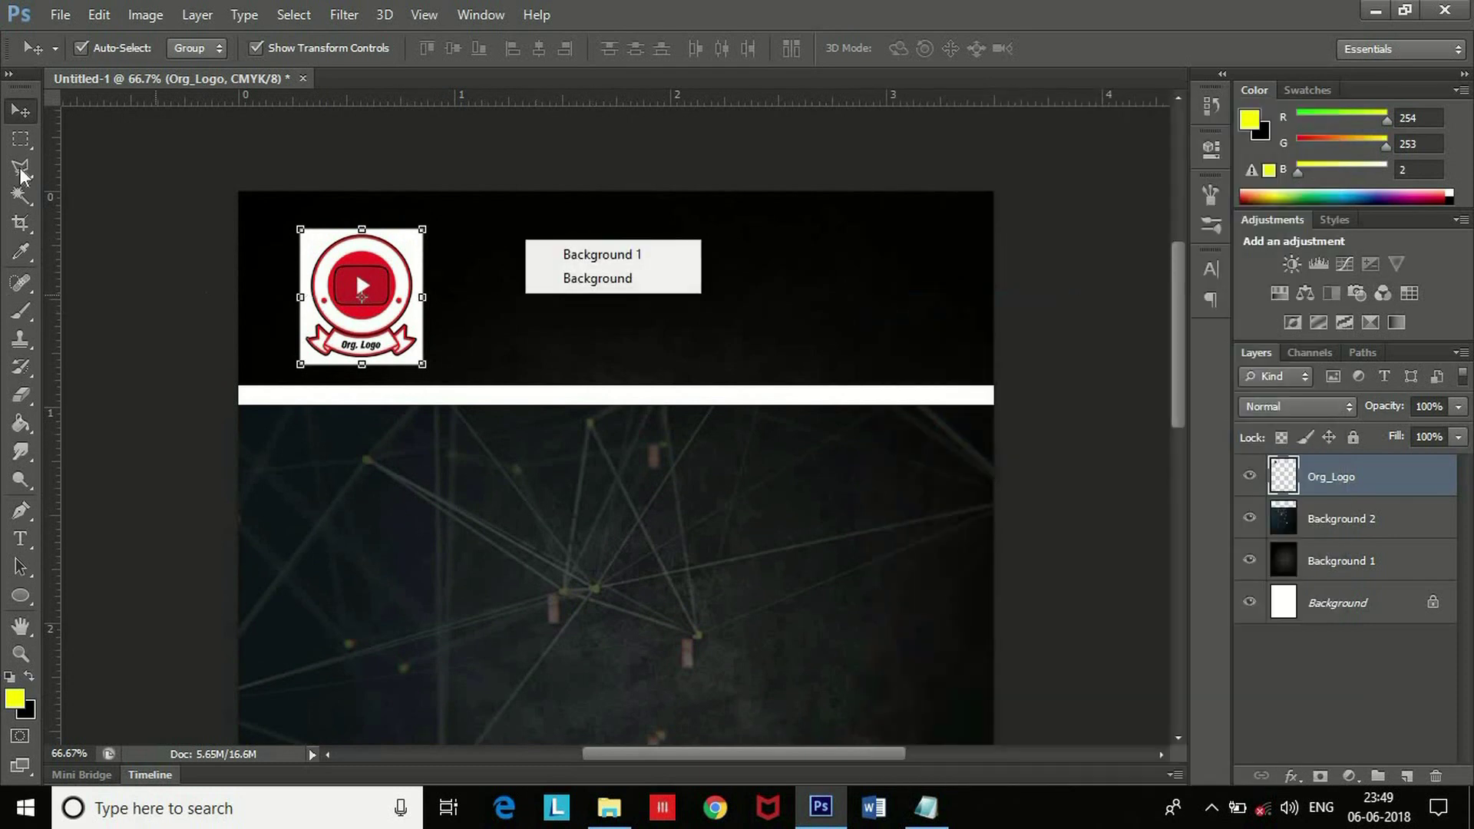
pyautogui.click(19, 196)
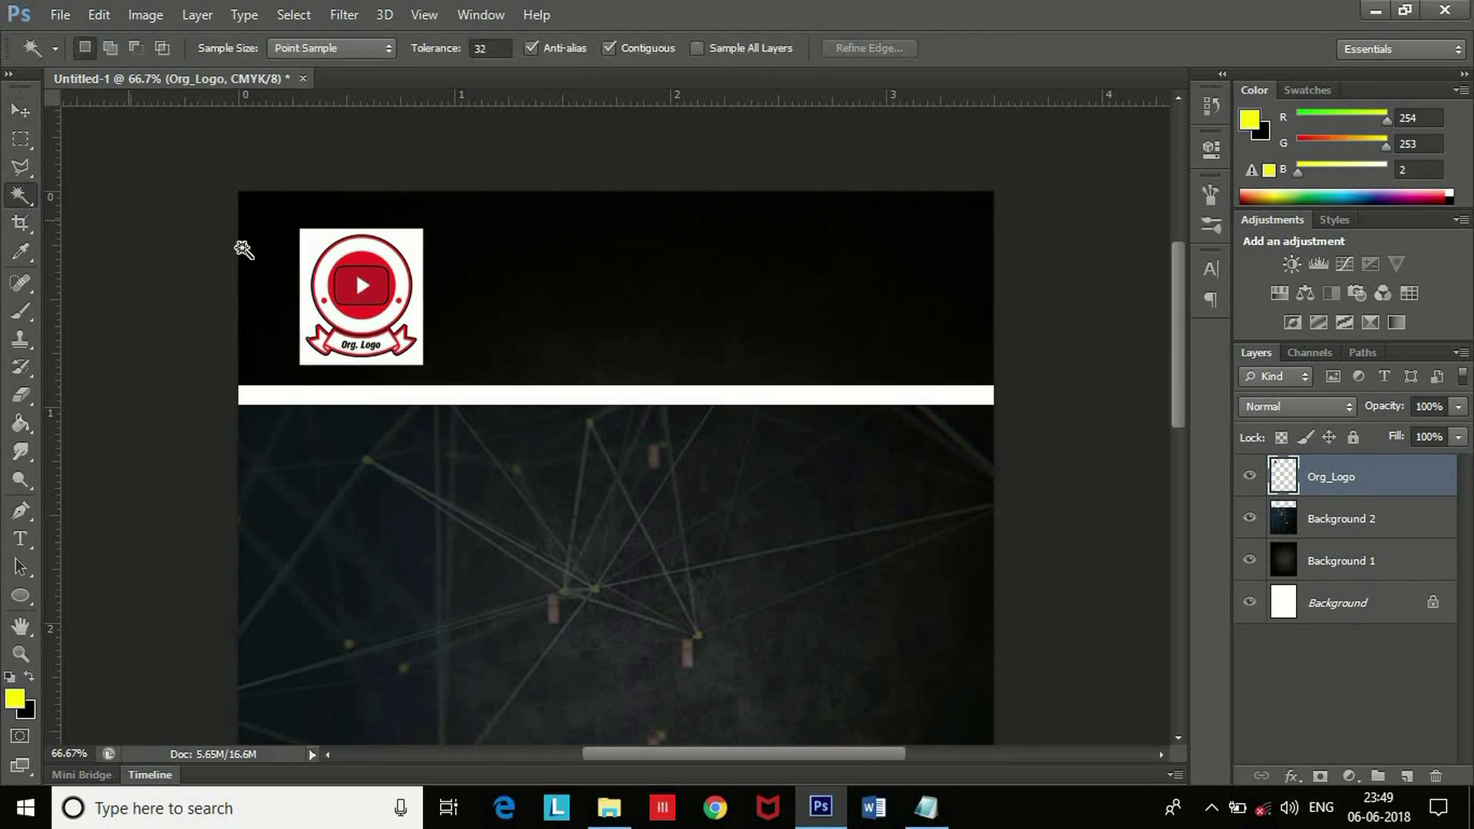
pyautogui.click(312, 241)
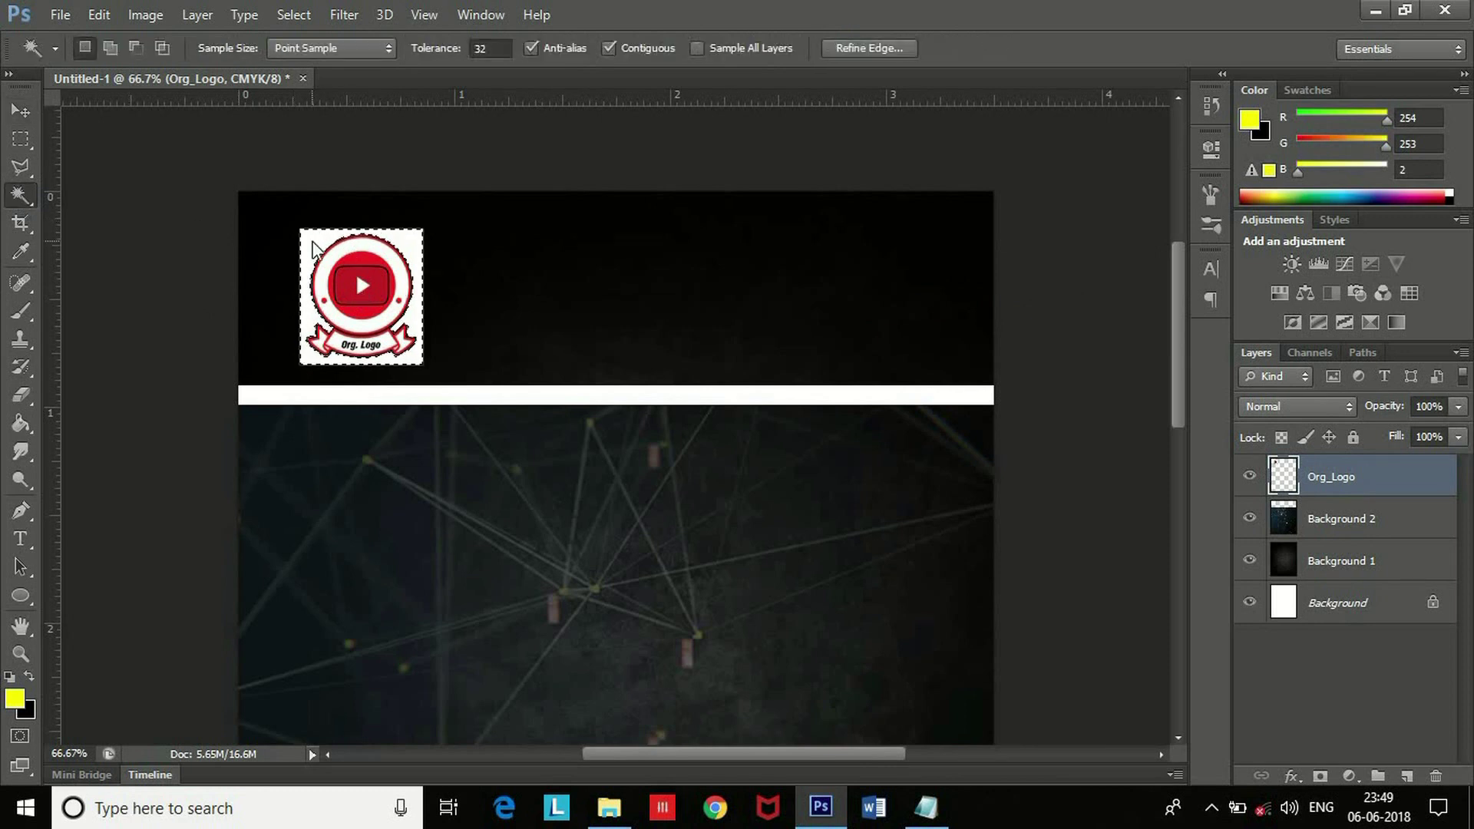
pyautogui.press('Delete')
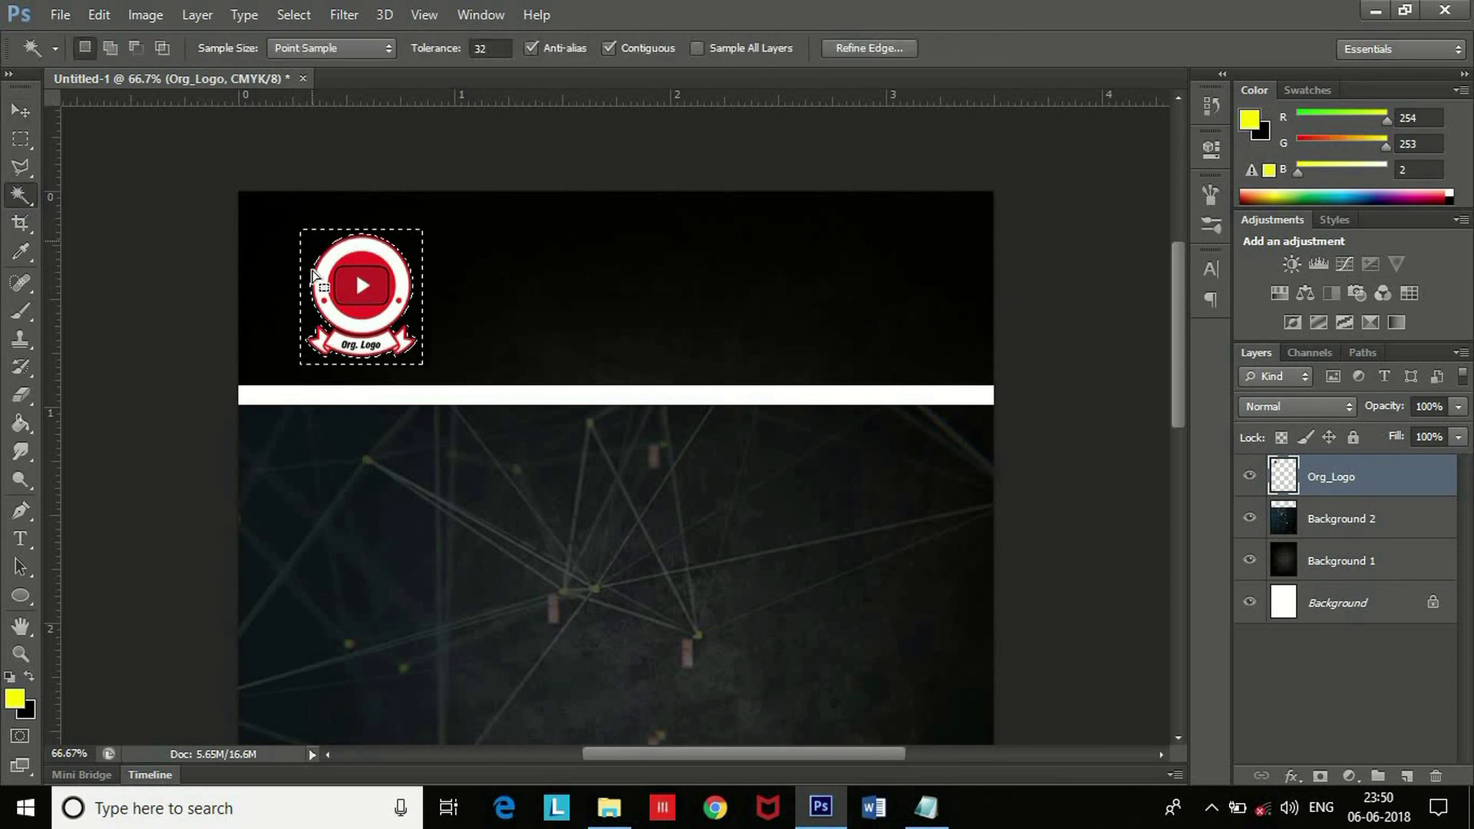
pyautogui.hotkey('ctrl', 'd')
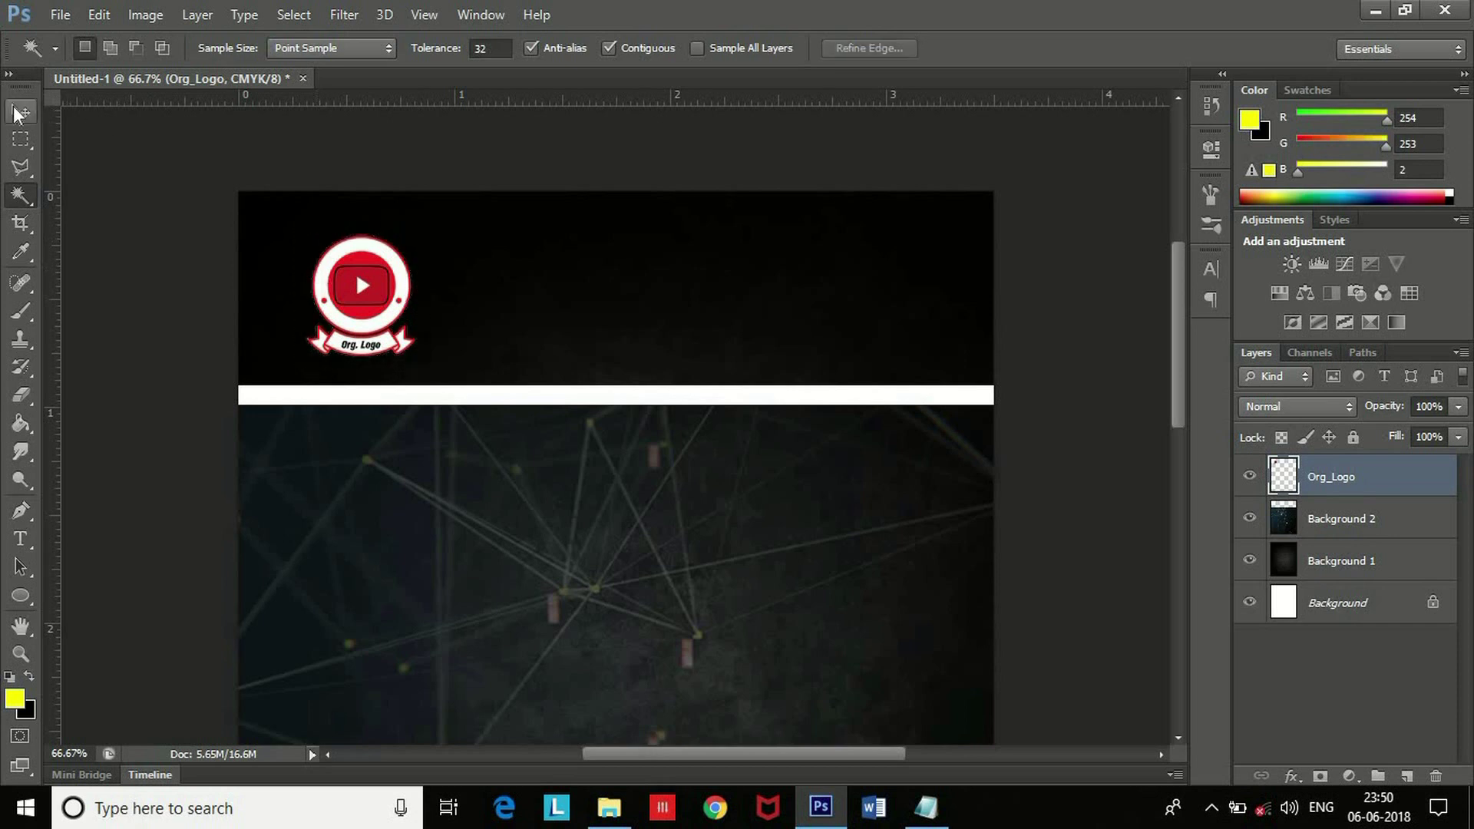
# Resize and position the logo in the top-left of the black header.
pyautogui.click(19, 110)
pyautogui.moveTo(380, 264); pyautogui.dragTo(476, 181)
pyautogui.moveTo(427, 261); pyautogui.dragTo(401, 291)
pyautogui.moveTo(407, 345); pyautogui.dragTo(384, 314)
pyautogui.moveTo(391, 253); pyautogui.dragTo(395, 260)
pyautogui.press('Return')
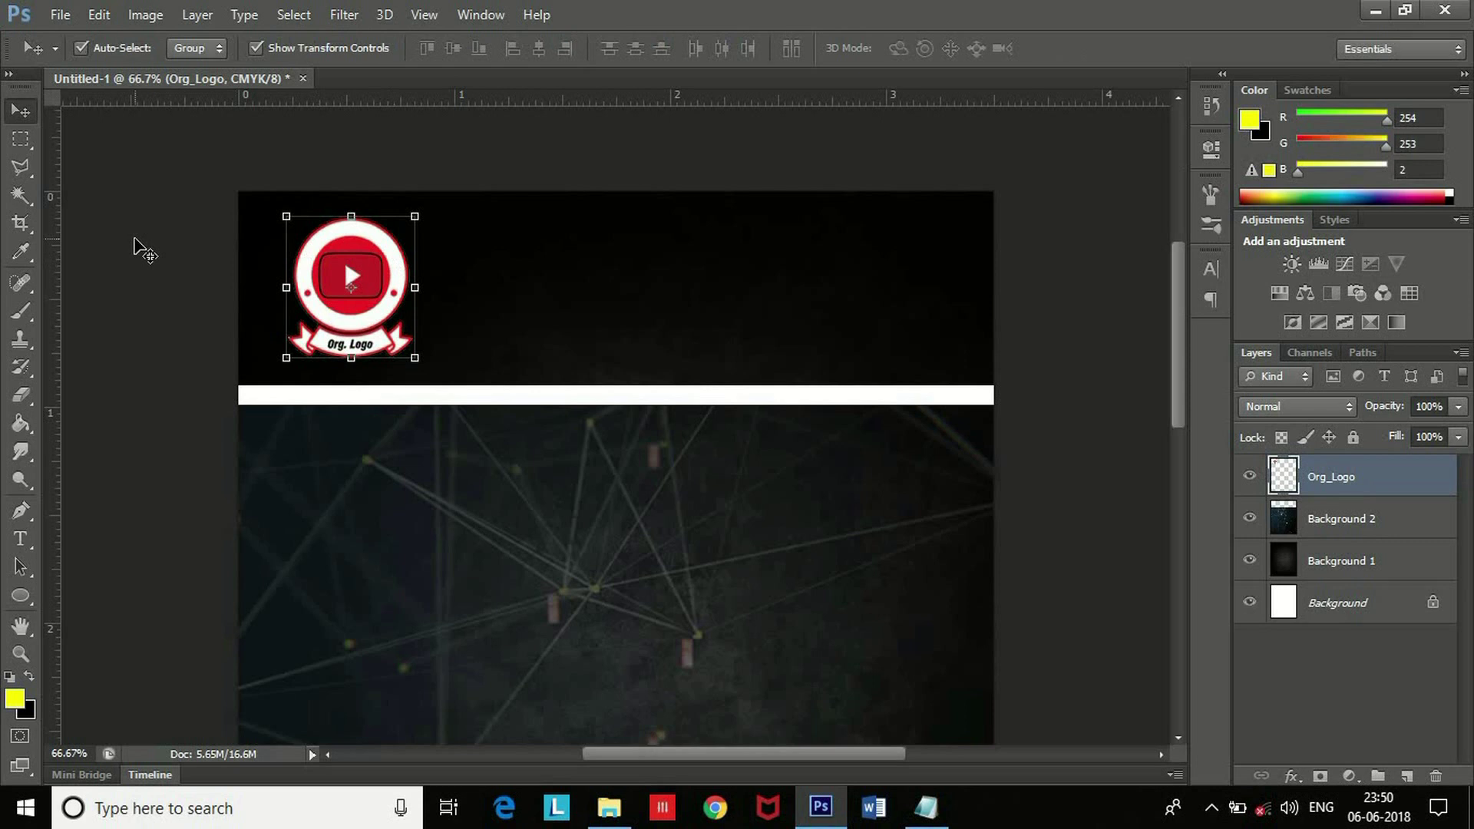
pyautogui.click(135, 247)
# Copy the four header lines from Notepad and paste them as a text layer in the header.
pyautogui.hotkey('ctrl', '-')
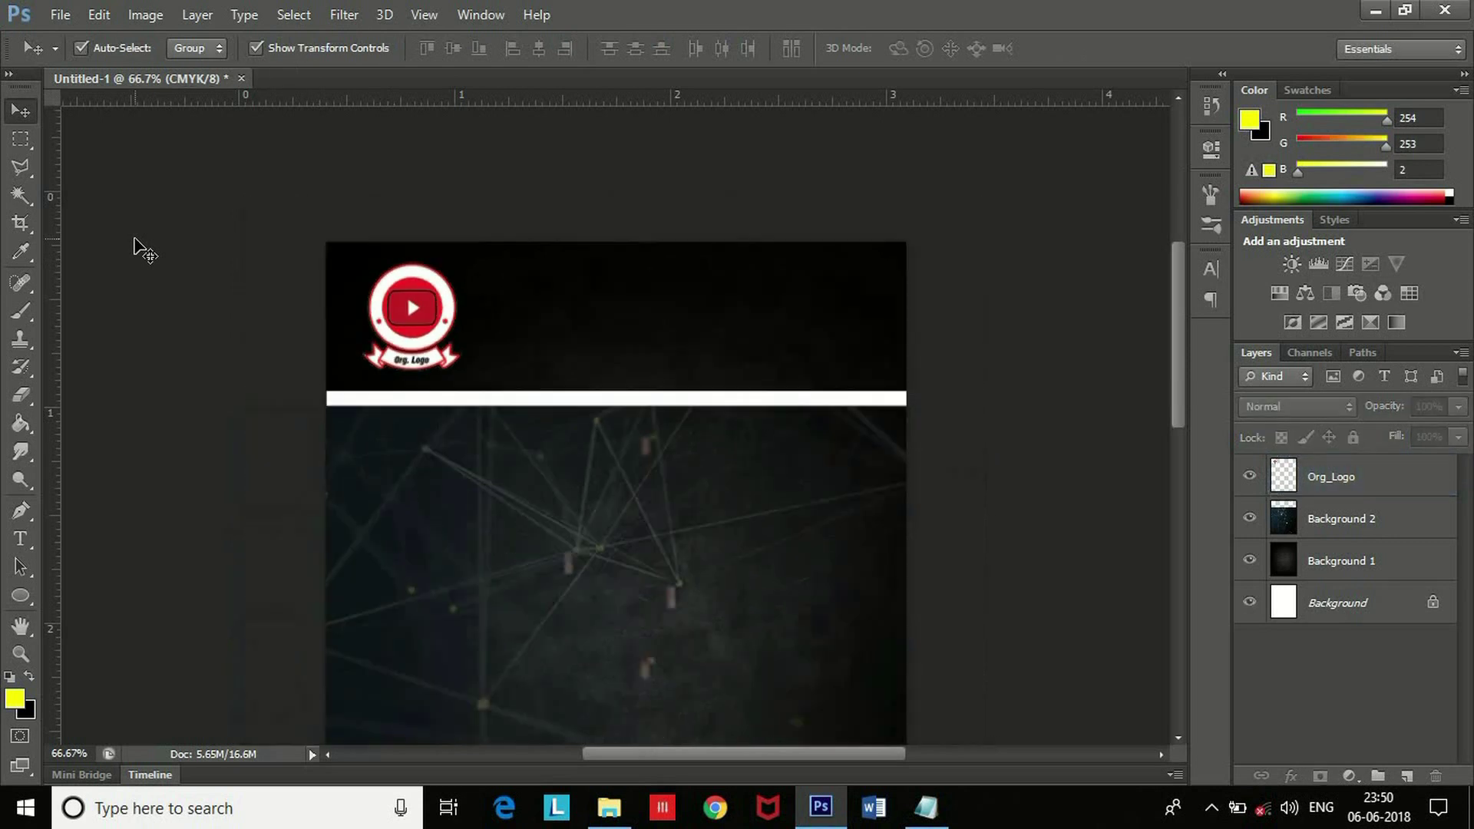
pyautogui.hotkey('alt', 'Tab')
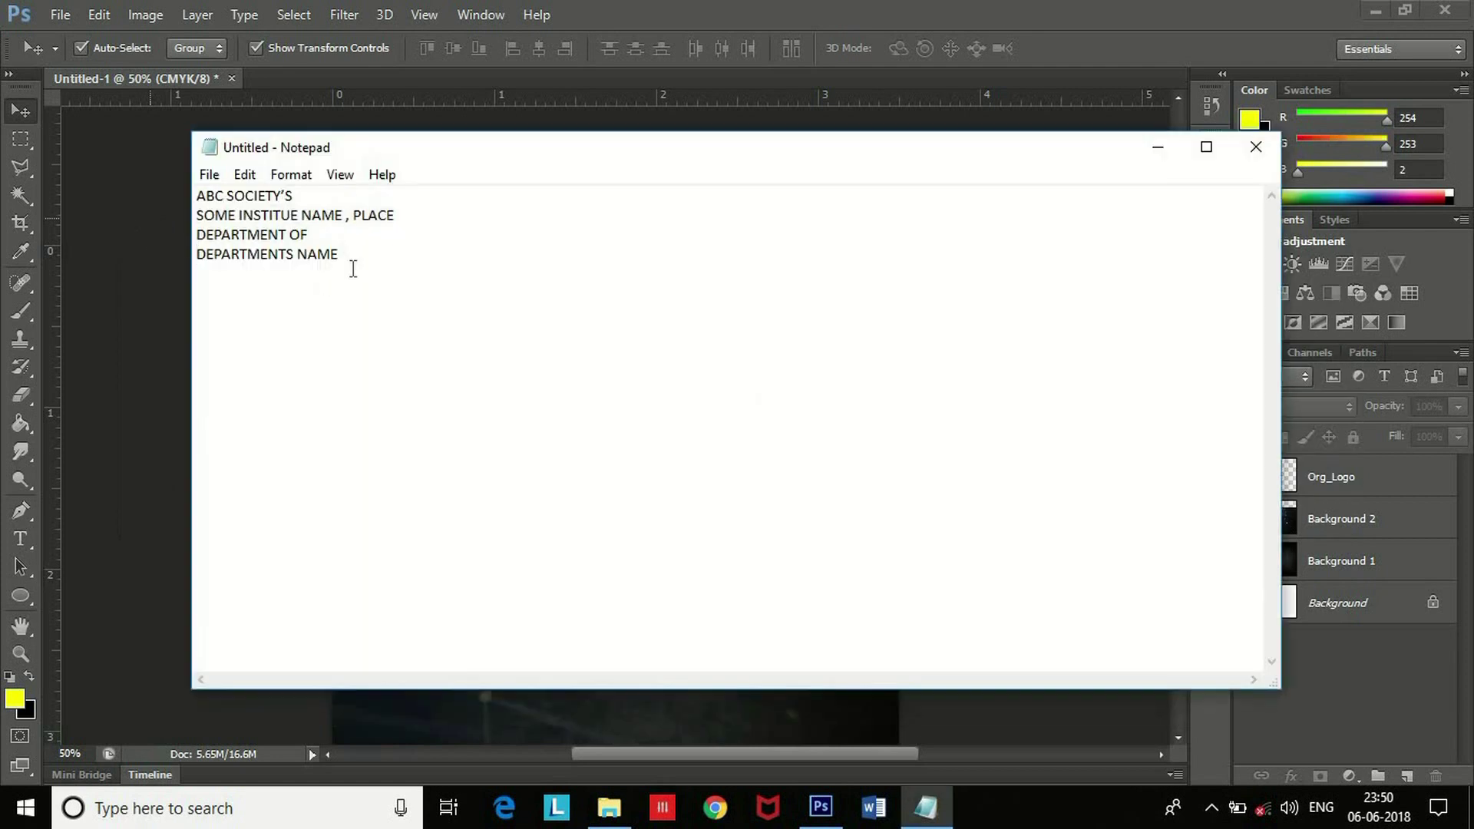
pyautogui.moveTo(353, 269); pyautogui.dragTo(111, 150)
pyautogui.hotkey('ctrl', 'c')
pyautogui.hotkey('alt', 'Tab')
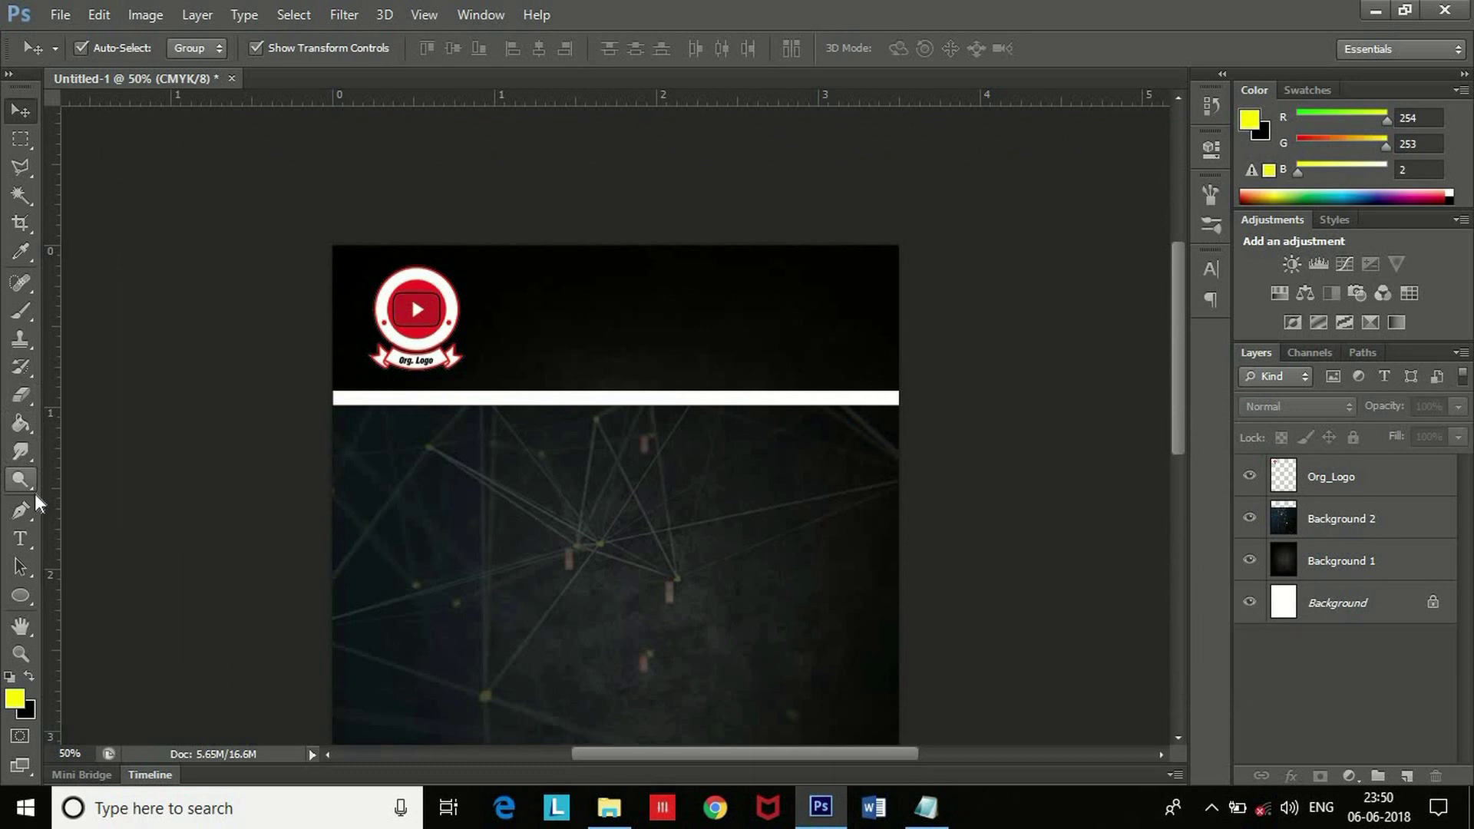
pyautogui.click(21, 538)
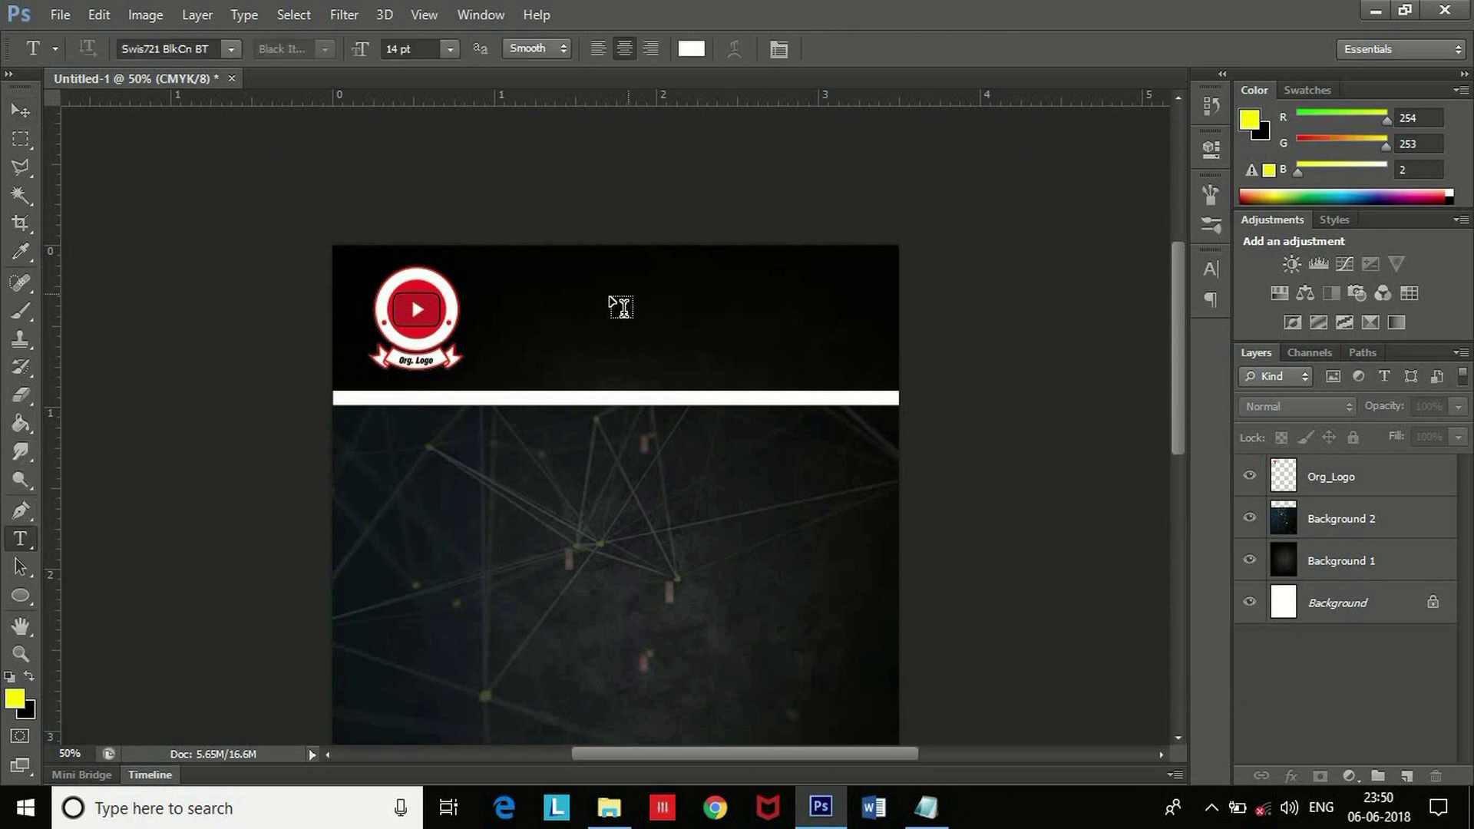
pyautogui.click(610, 292)
pyautogui.hotkey('ctrl', 'v')
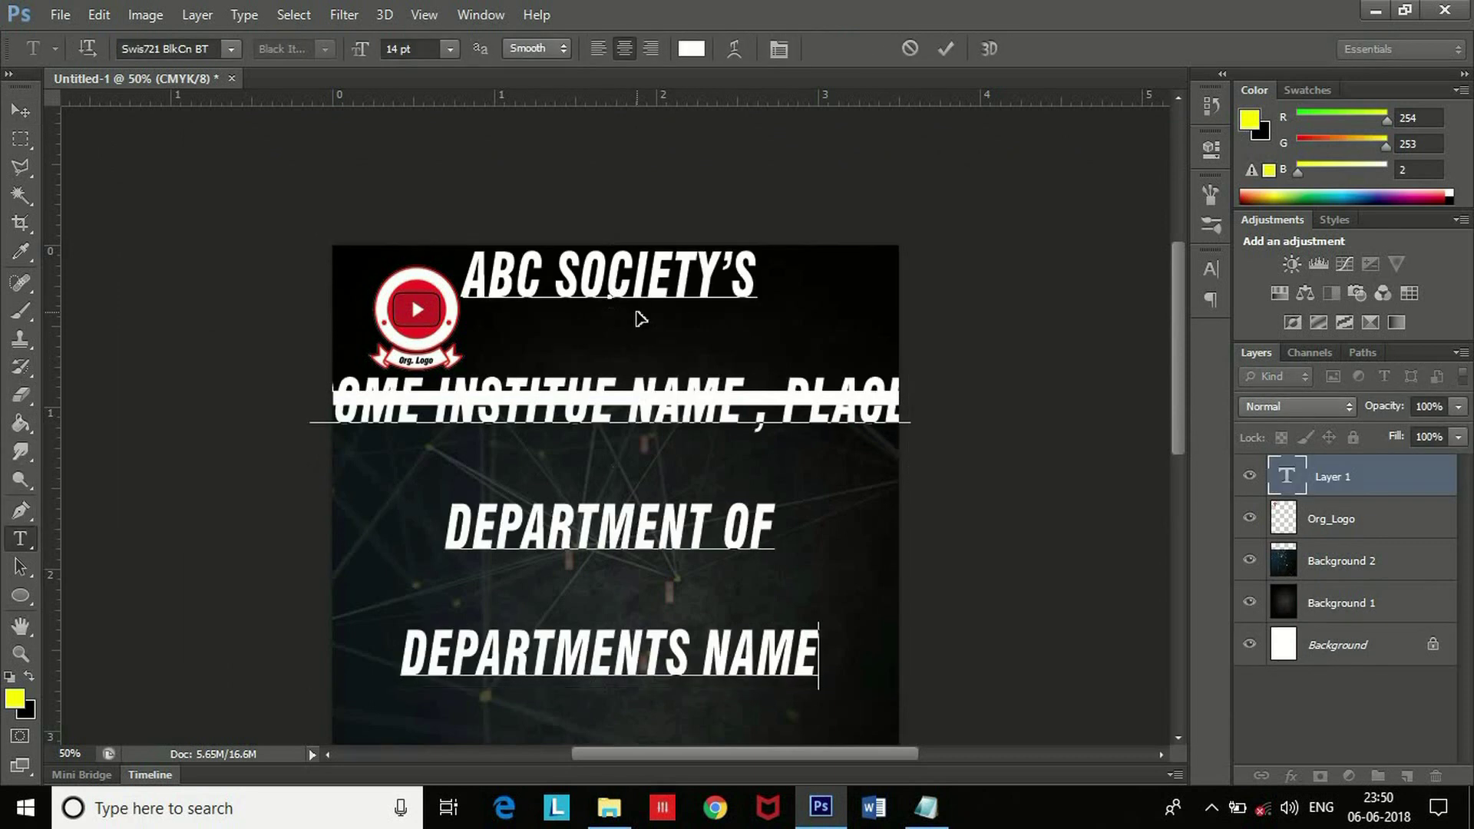
# Set the header text to 8 pt with wider tracking and tighter leading.
pyautogui.hotkey('ctrl', 'a')
pyautogui.click(448, 50)
pyautogui.click(445, 131)
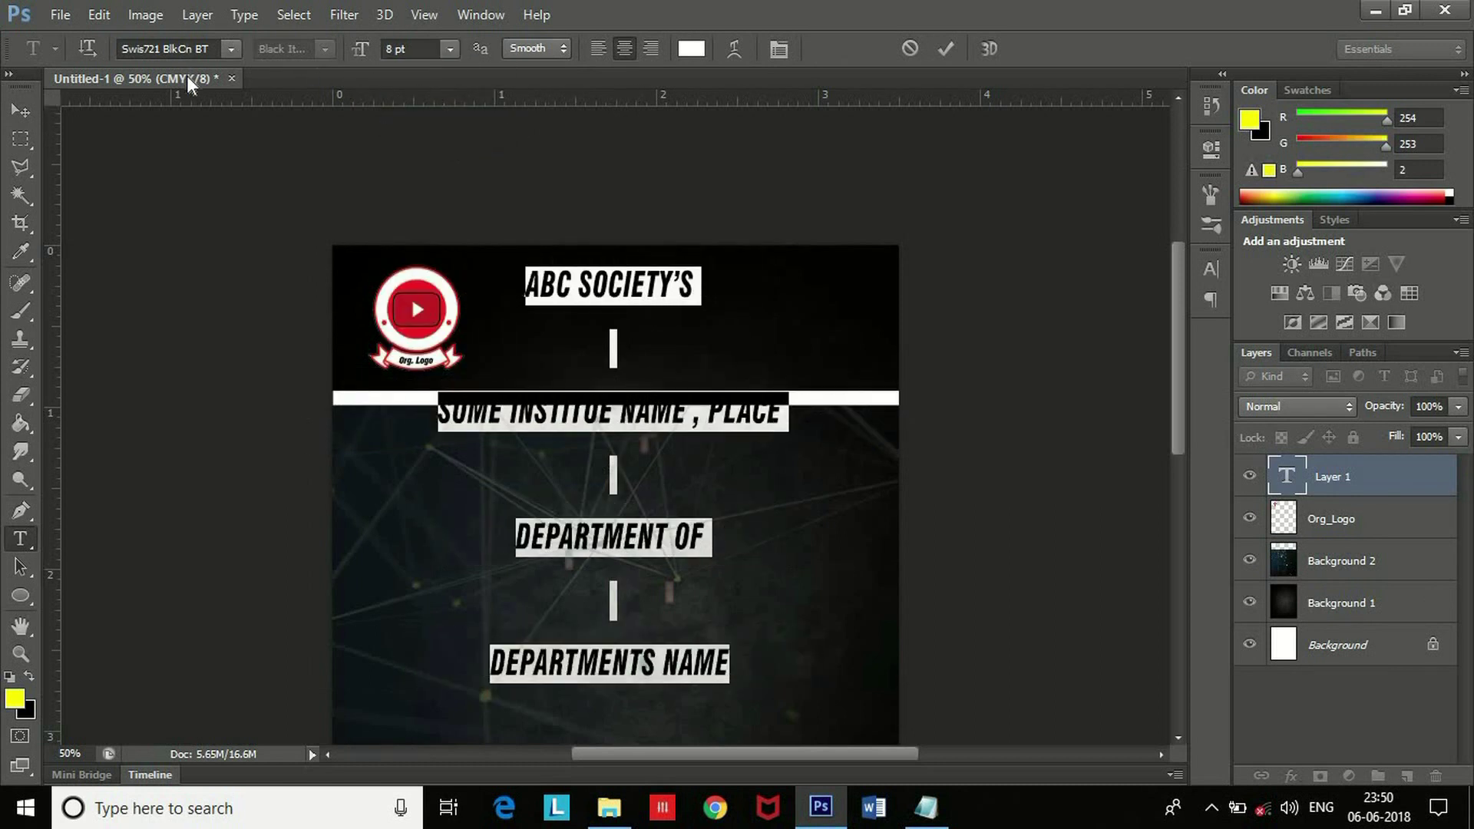
pyautogui.click(1223, 269)
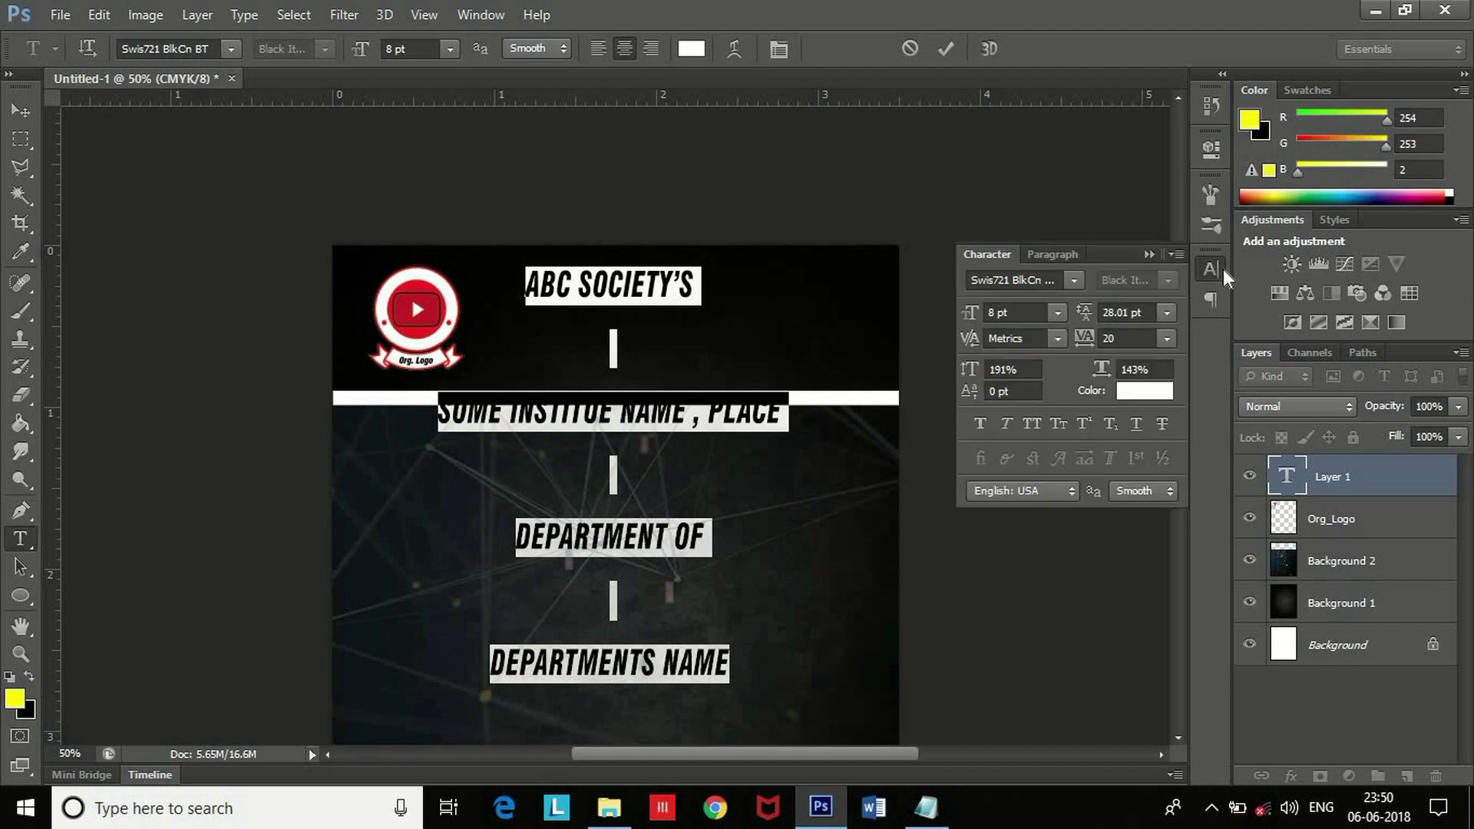
pyautogui.moveTo(1082, 345); pyautogui.dragTo(1060, 317)
pyautogui.click(1211, 270)
# Move the header text beside the logo and make the DEPARTMENT OF line smaller.
pyautogui.click(21, 111)
pyautogui.moveTo(679, 317); pyautogui.dragTo(715, 307)
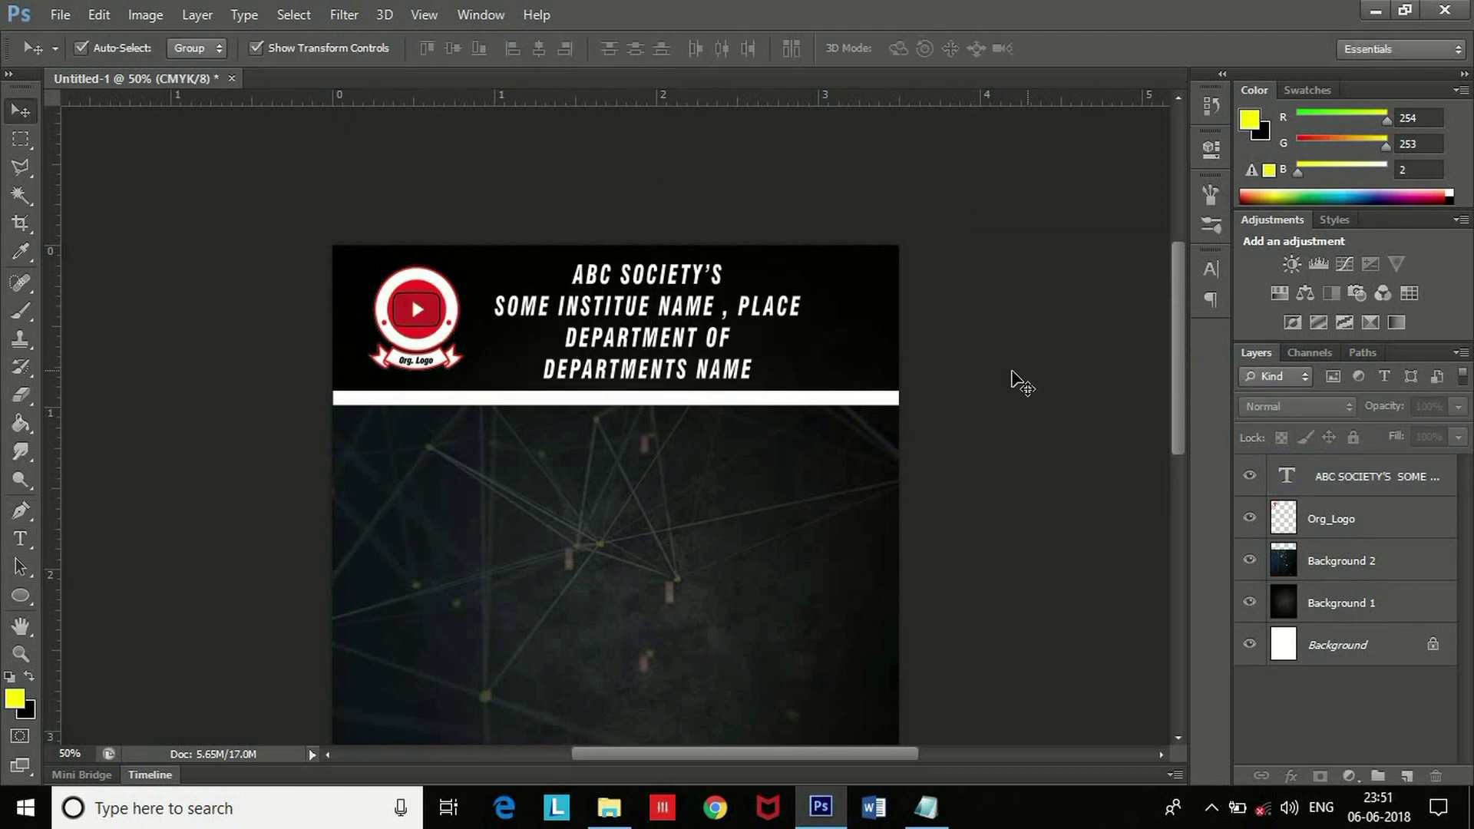
pyautogui.press('t')
pyautogui.moveTo(568, 338); pyautogui.dragTo(723, 322)
pyautogui.hotkey('ctrl', 'shift', ',')
pyautogui.hotkey('ctrl', 'shift', ',')
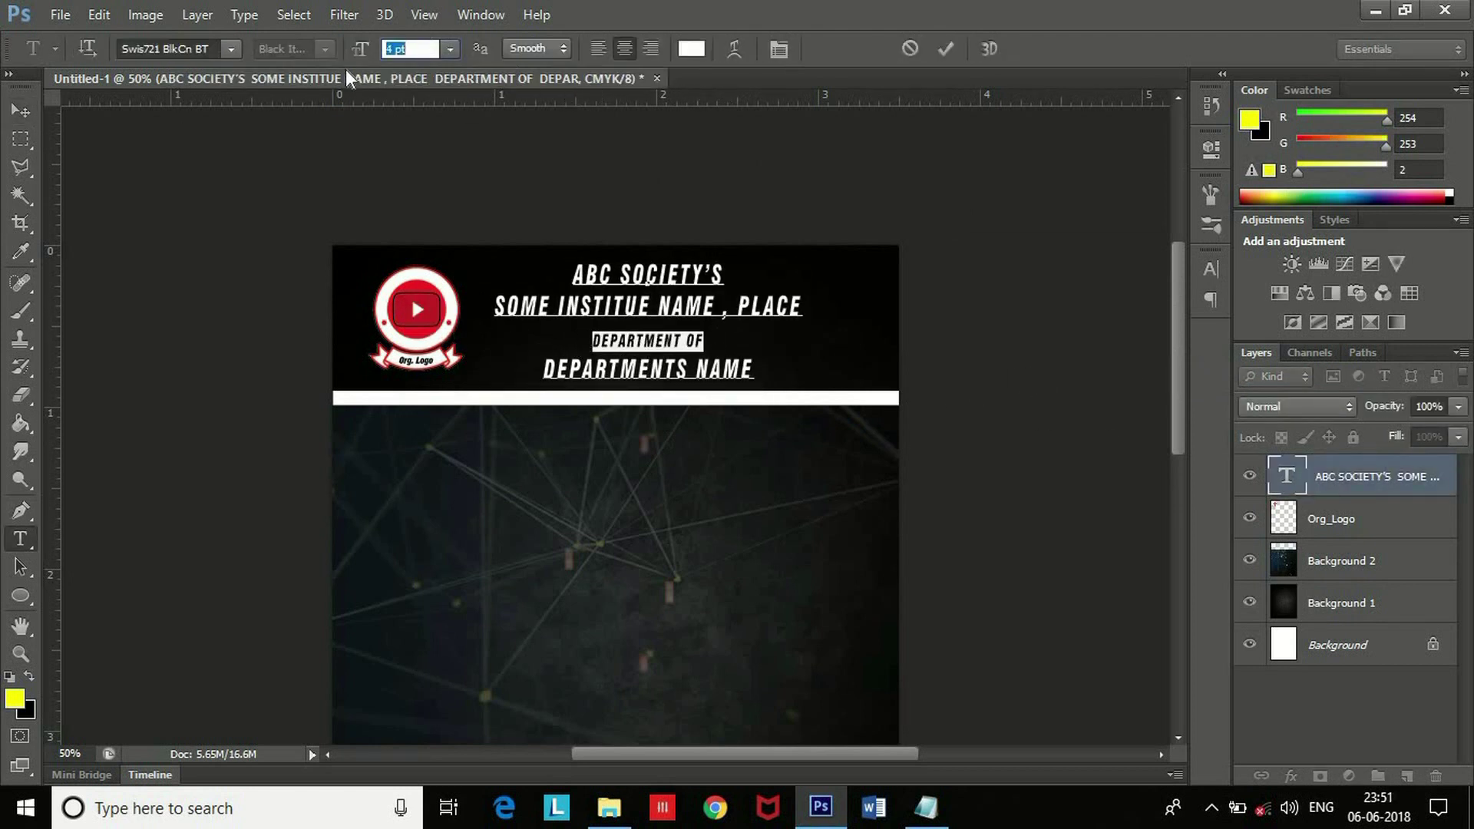
pyautogui.hotkey('ctrl', 'Return')
pyautogui.press('v')
pyautogui.hotkey('ctrl', '-')
pyautogui.press('alt')
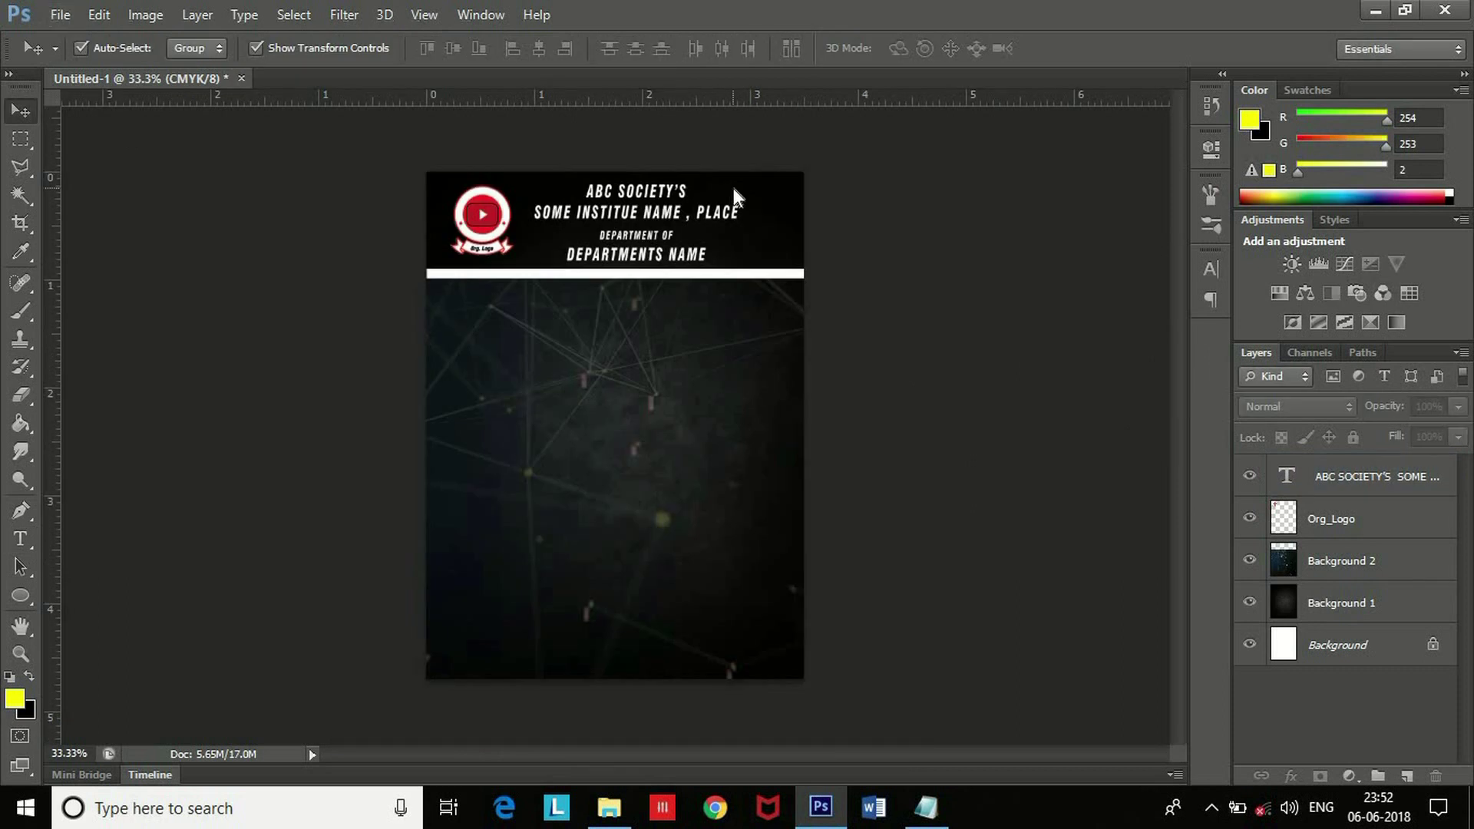
# Place Event_Logo.png below the white strip, sized to about 44%.
pyautogui.hotkey('alt', 'Tab')
pyautogui.moveTo(465, 287); pyautogui.dragTo(821, 806)
pyautogui.moveTo(614, 376); pyautogui.dragTo(609, 357)
pyautogui.moveTo(798, 371)
pyautogui.mouseDown()
pyautogui.moveTo(748, 401)
pyautogui.moveTo(584, 430)
pyautogui.moveTo(660, 321)
pyautogui.moveTo(784, 375)
pyautogui.mouseUp()
pyautogui.press('Return')
pyautogui.hotkey('ctrl', 't')
pyautogui.moveTo(531, 299); pyautogui.dragTo(504, 281)
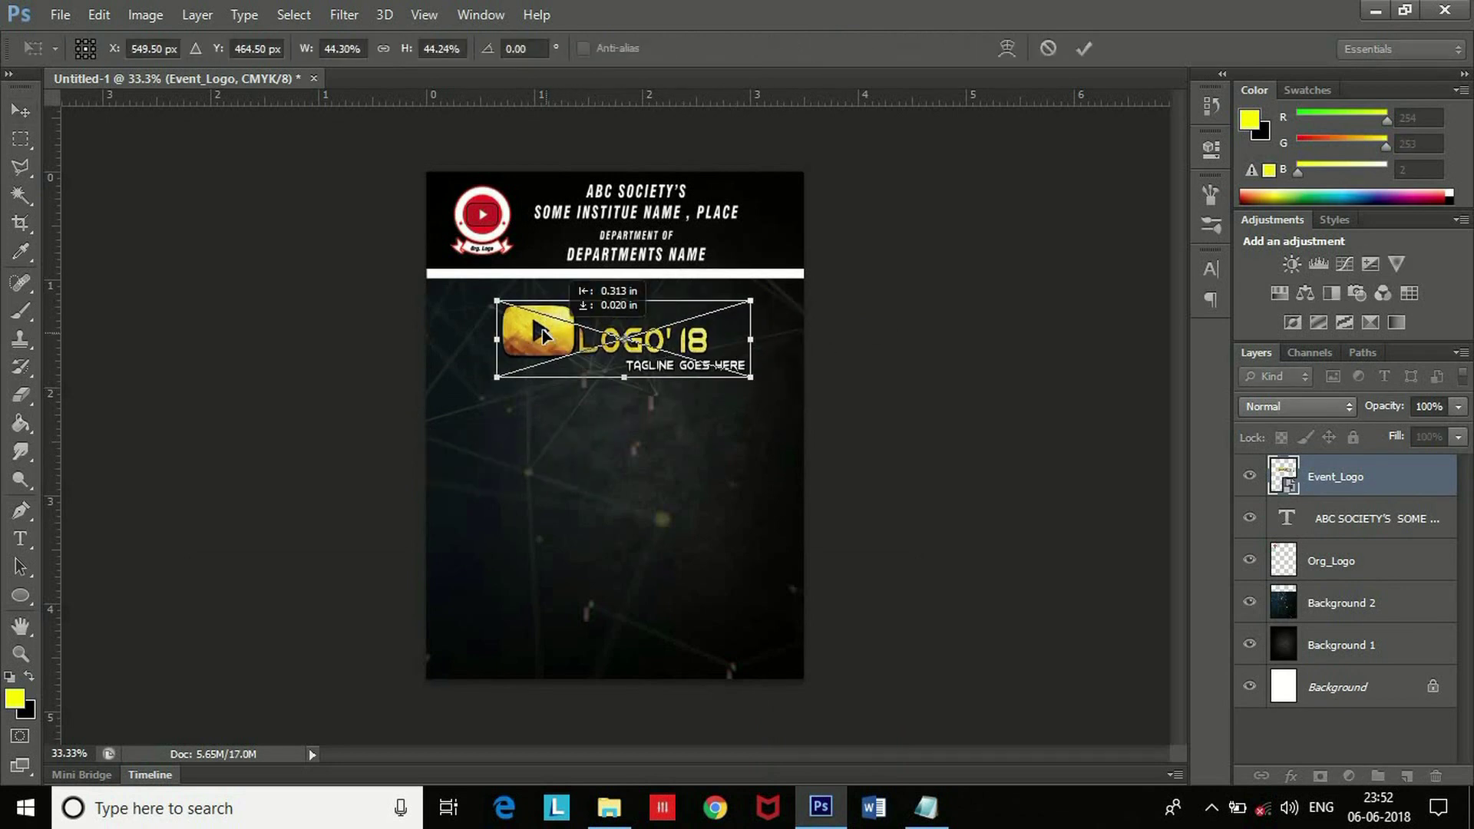
pyautogui.press('Return')
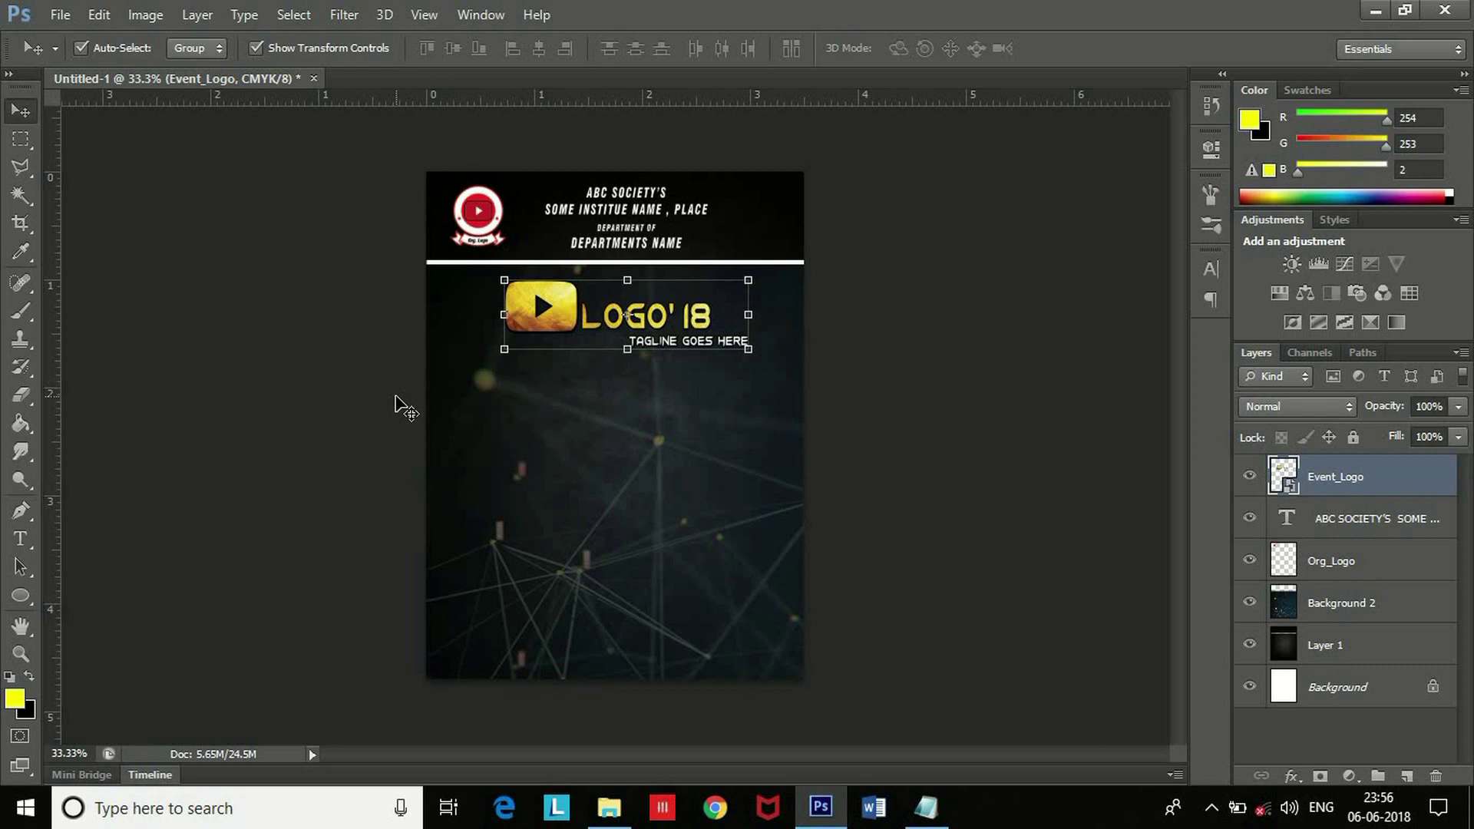
# Place Grey Texture.jpg as a band across the card beneath the event logo.
pyautogui.hotkey('alt', 'Tab')
pyautogui.moveTo(704, 469)
pyautogui.mouseDown()
pyautogui.moveTo(805, 618)
pyautogui.moveTo(816, 805)
pyautogui.moveTo(660, 514)
pyautogui.moveTo(645, 431)
pyautogui.moveTo(697, 453)
pyautogui.mouseUp()
pyautogui.moveTo(504, 434); pyautogui.dragTo(516, 423)
# Confirm the grey texture placement and rasterize the Grey Texture layer.
pyautogui.press('Return')
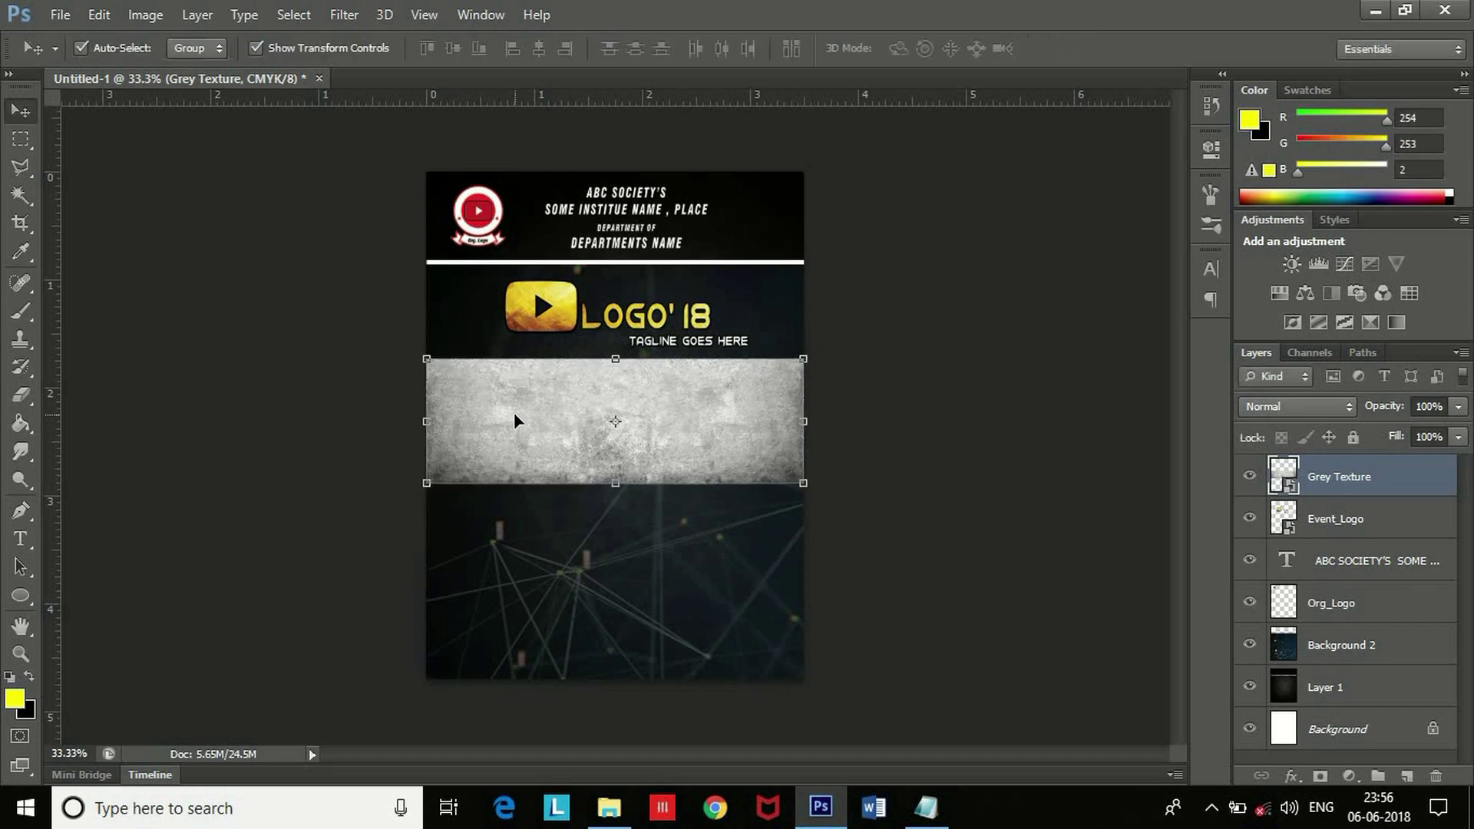
pyautogui.click(806, 437)
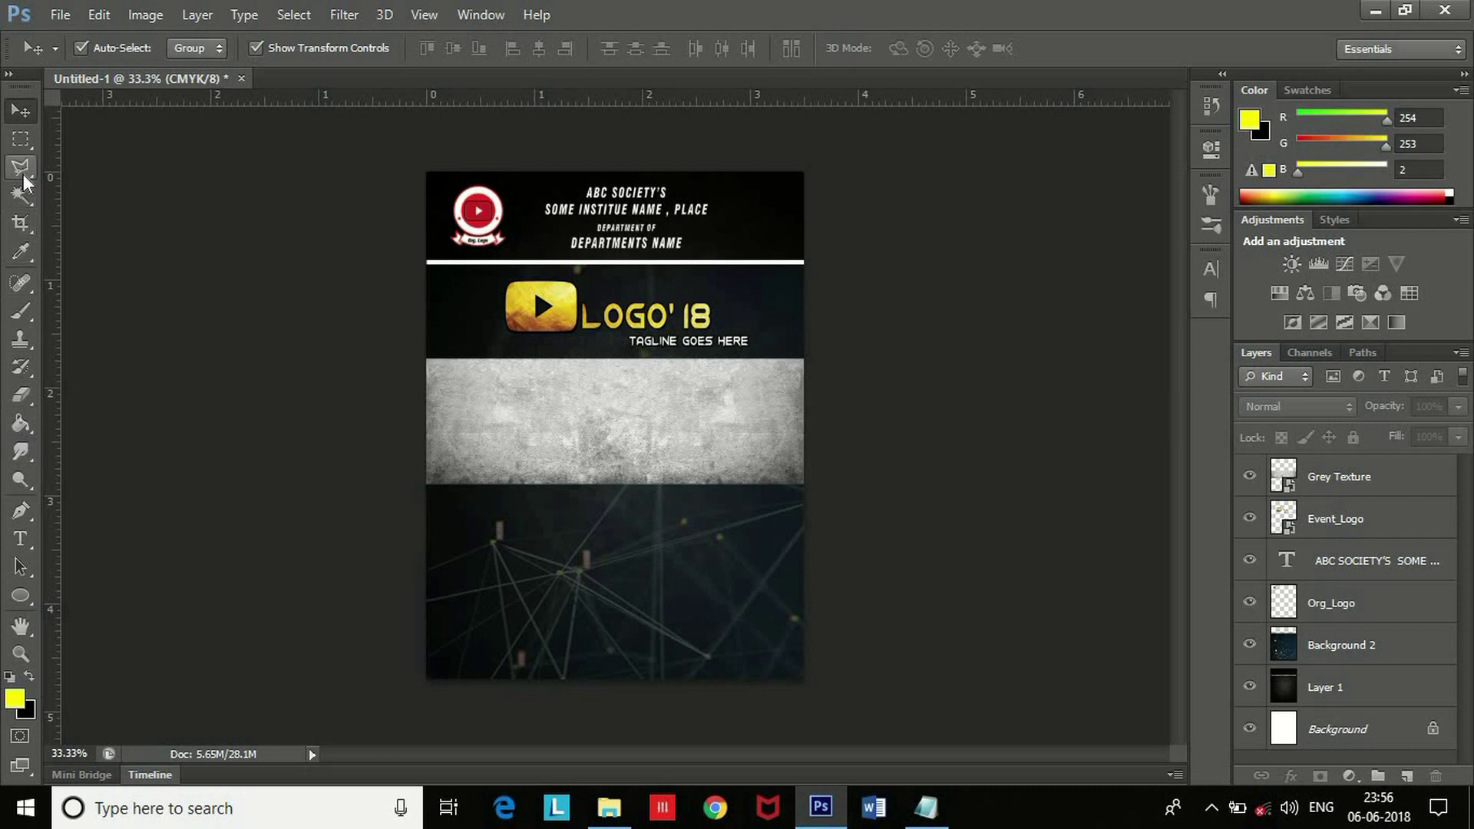
pyautogui.press('e')
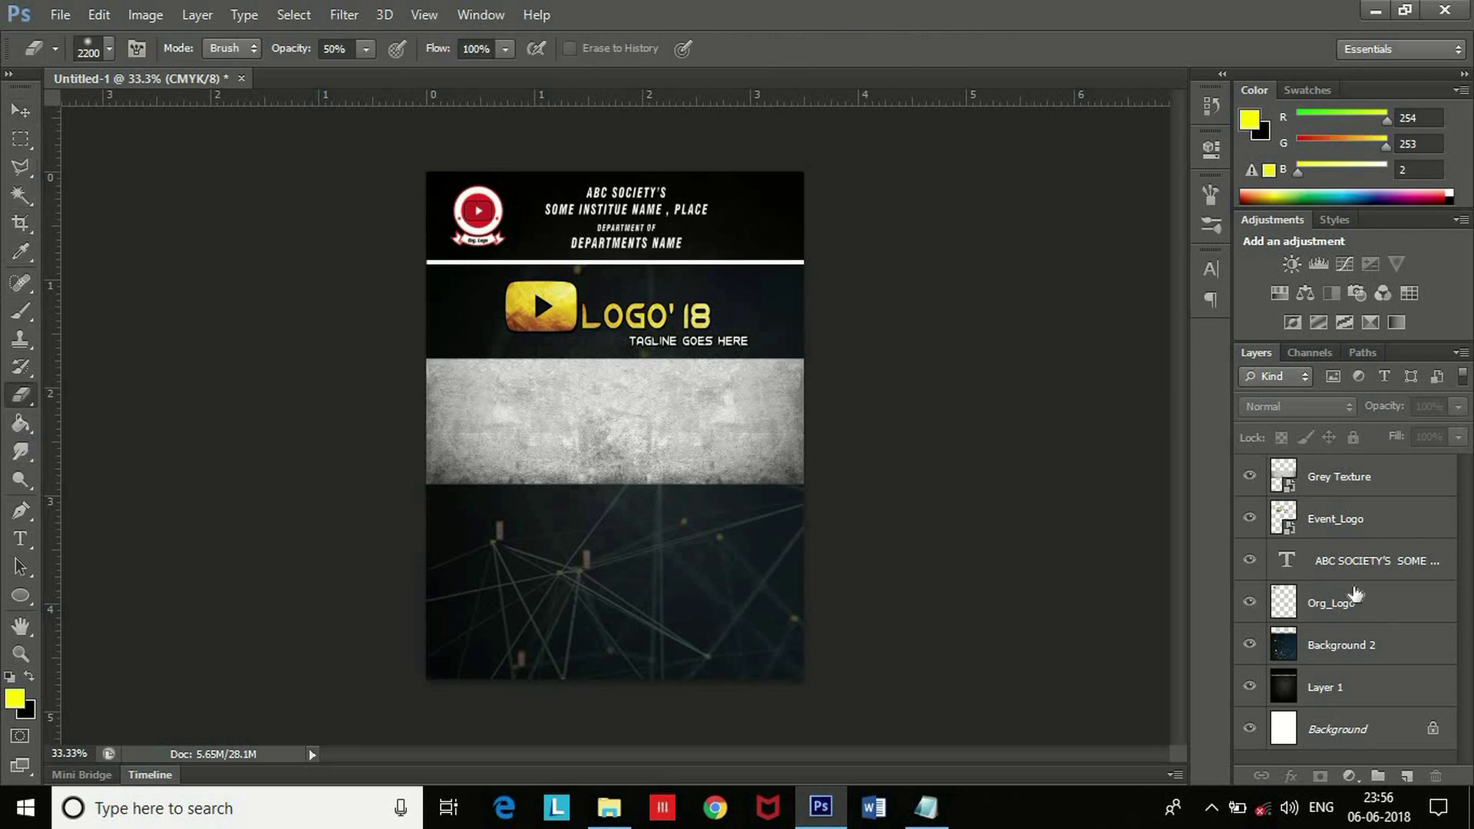
pyautogui.click(21, 110)
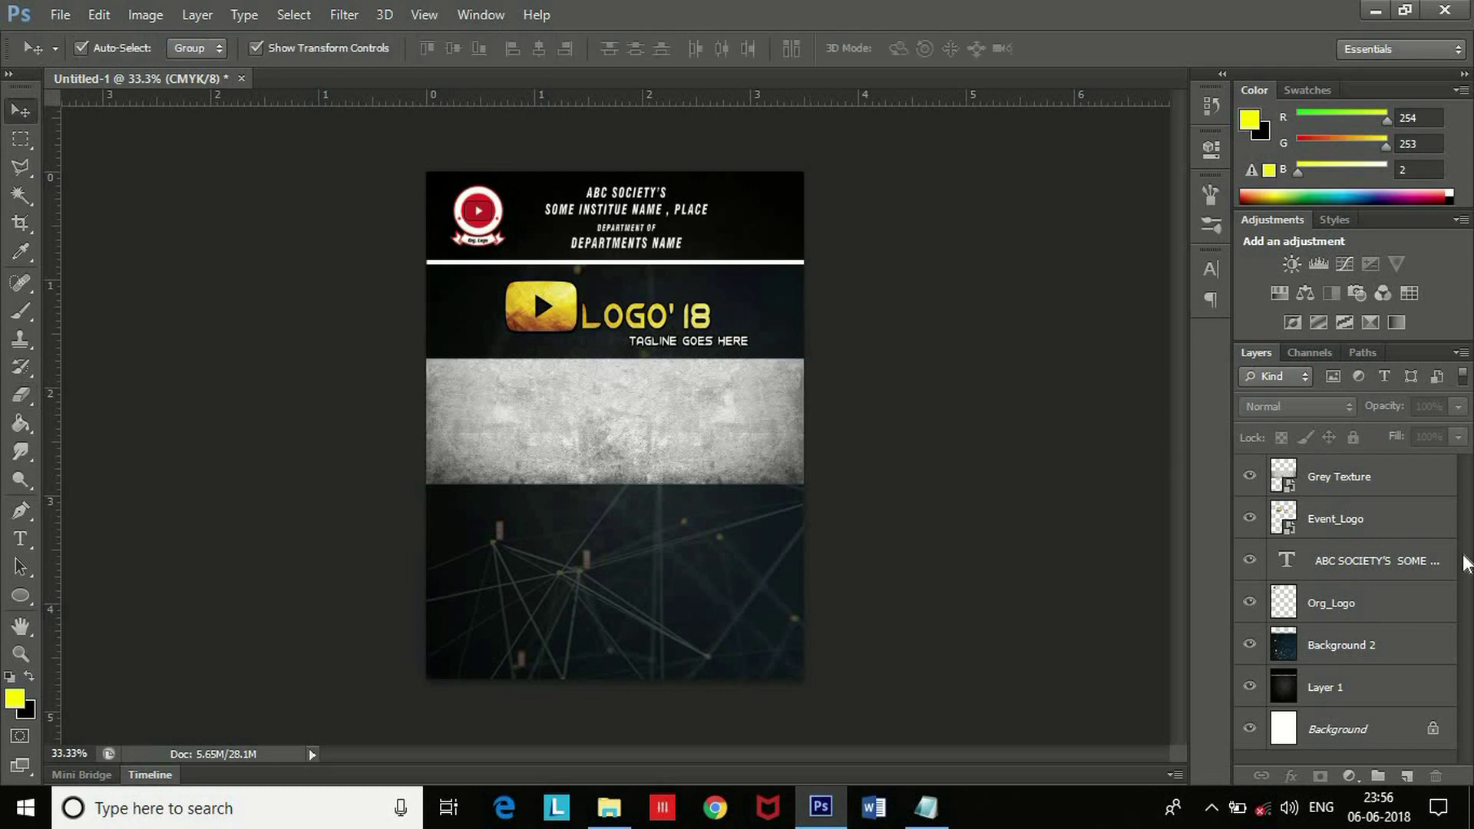
pyautogui.rightClick(1345, 473)
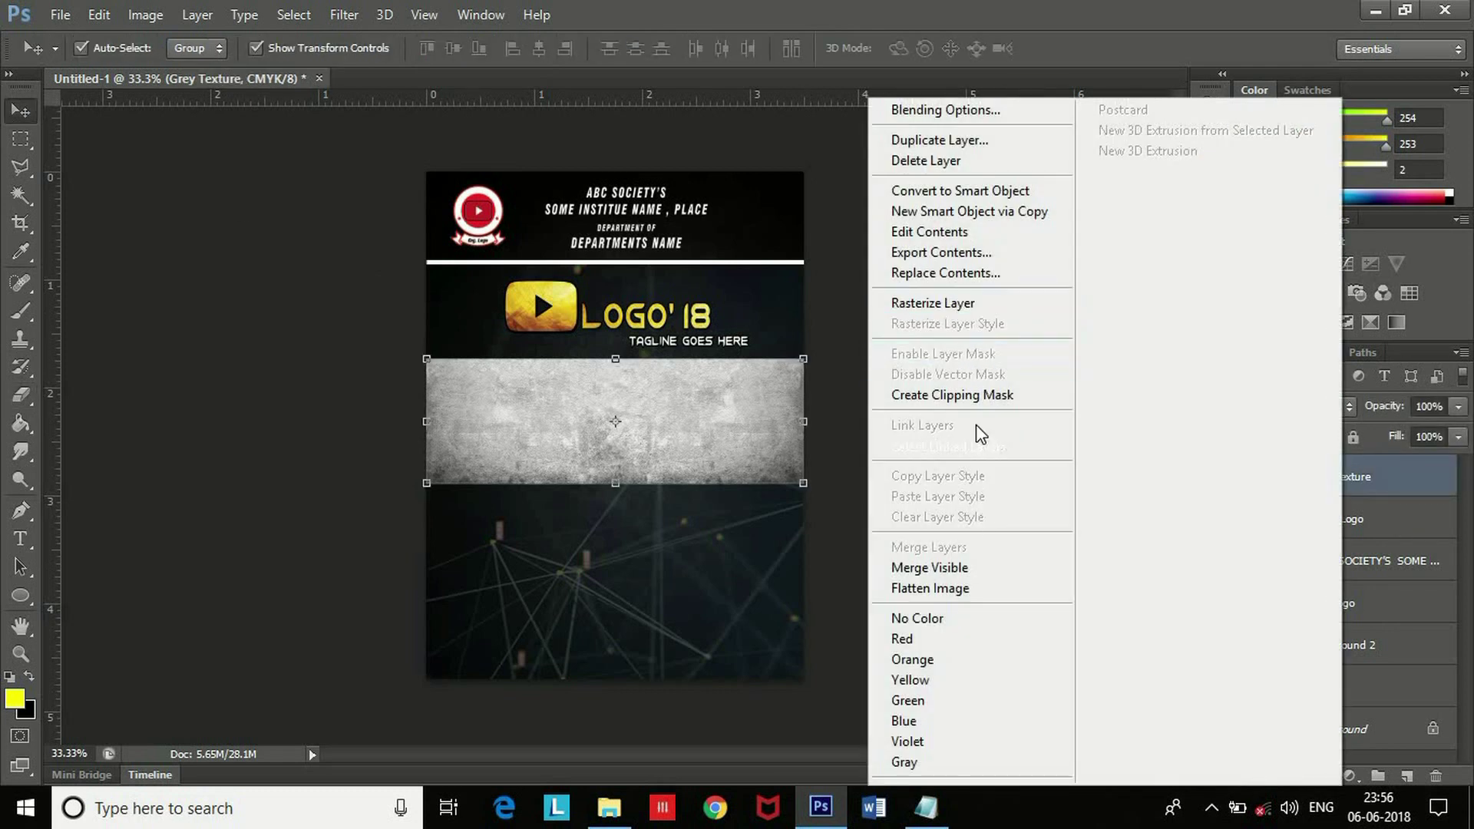
pyautogui.click(969, 315)
pyautogui.click(246, 388)
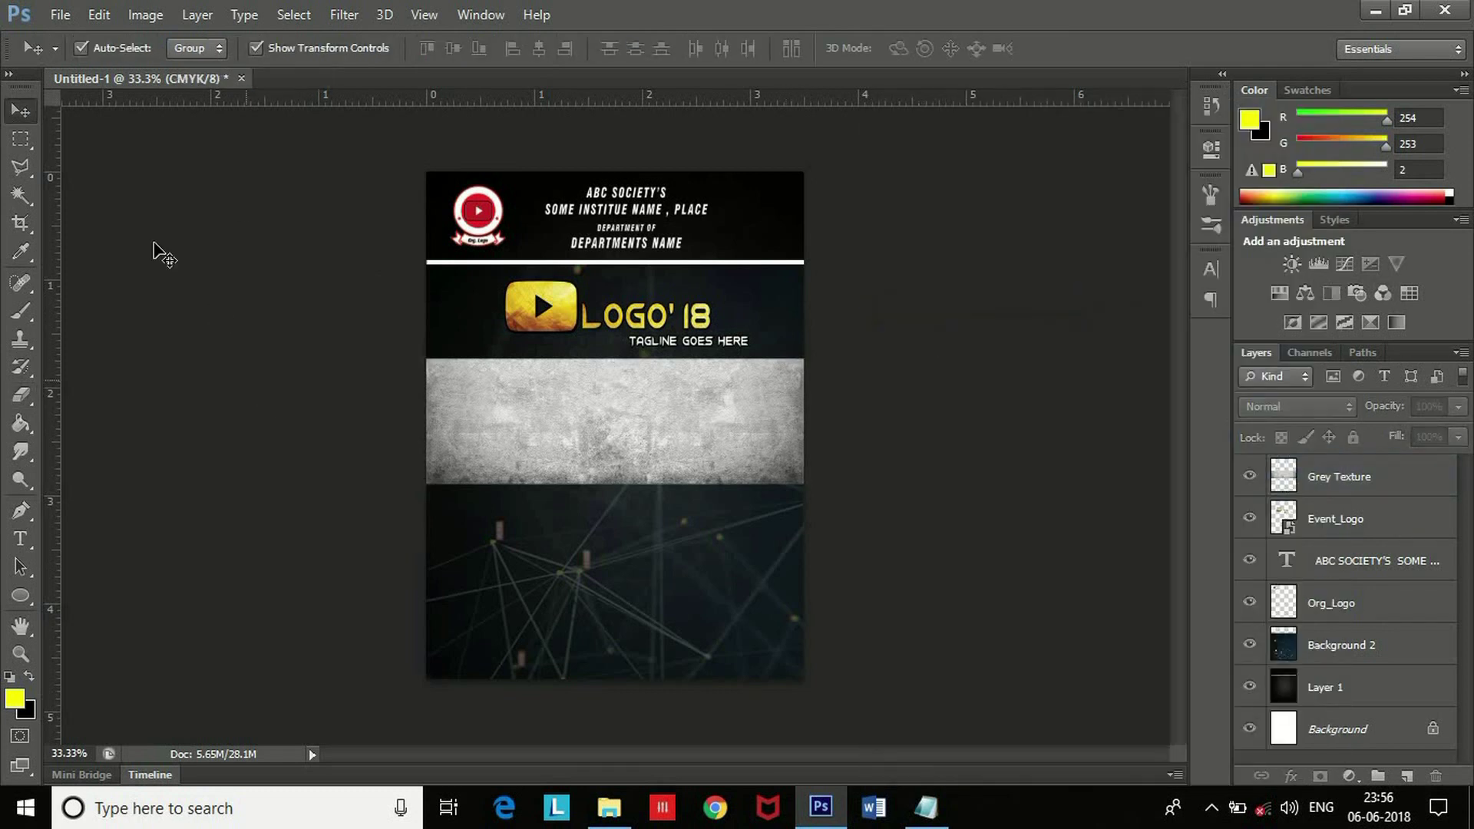
# Try a rectangular marquee across the grey band, then reselect Grey Texture and deselect.
pyautogui.click(21, 139)
pyautogui.moveTo(429, 385); pyautogui.dragTo(672, 429)
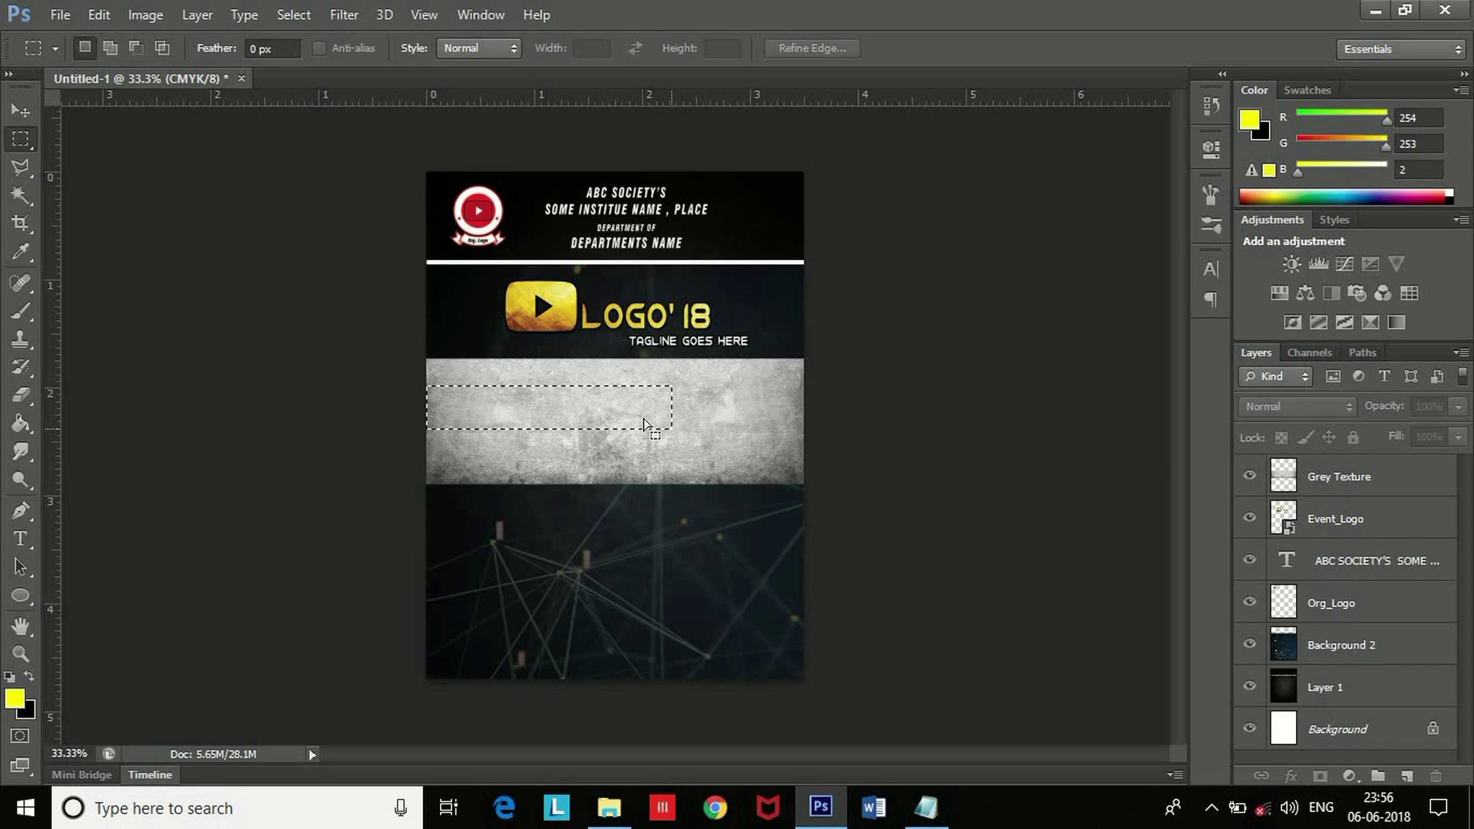
pyautogui.rightClick(635, 418)
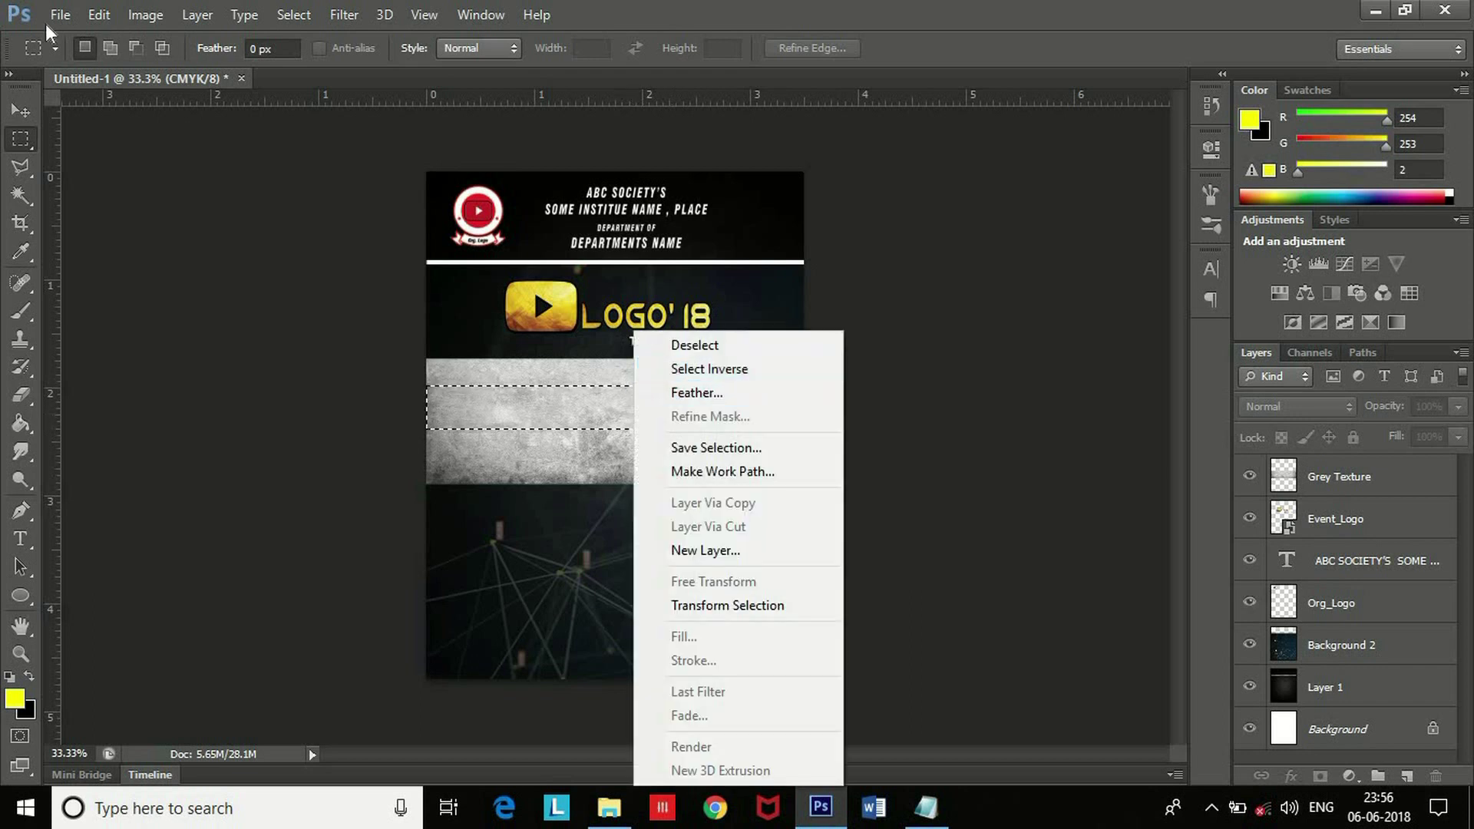
pyautogui.press('Escape')
pyautogui.click(1314, 476)
pyautogui.hotkey('ctrl', 'd')
# Scale the Grey Texture band down to about 85%.
pyautogui.click(21, 111)
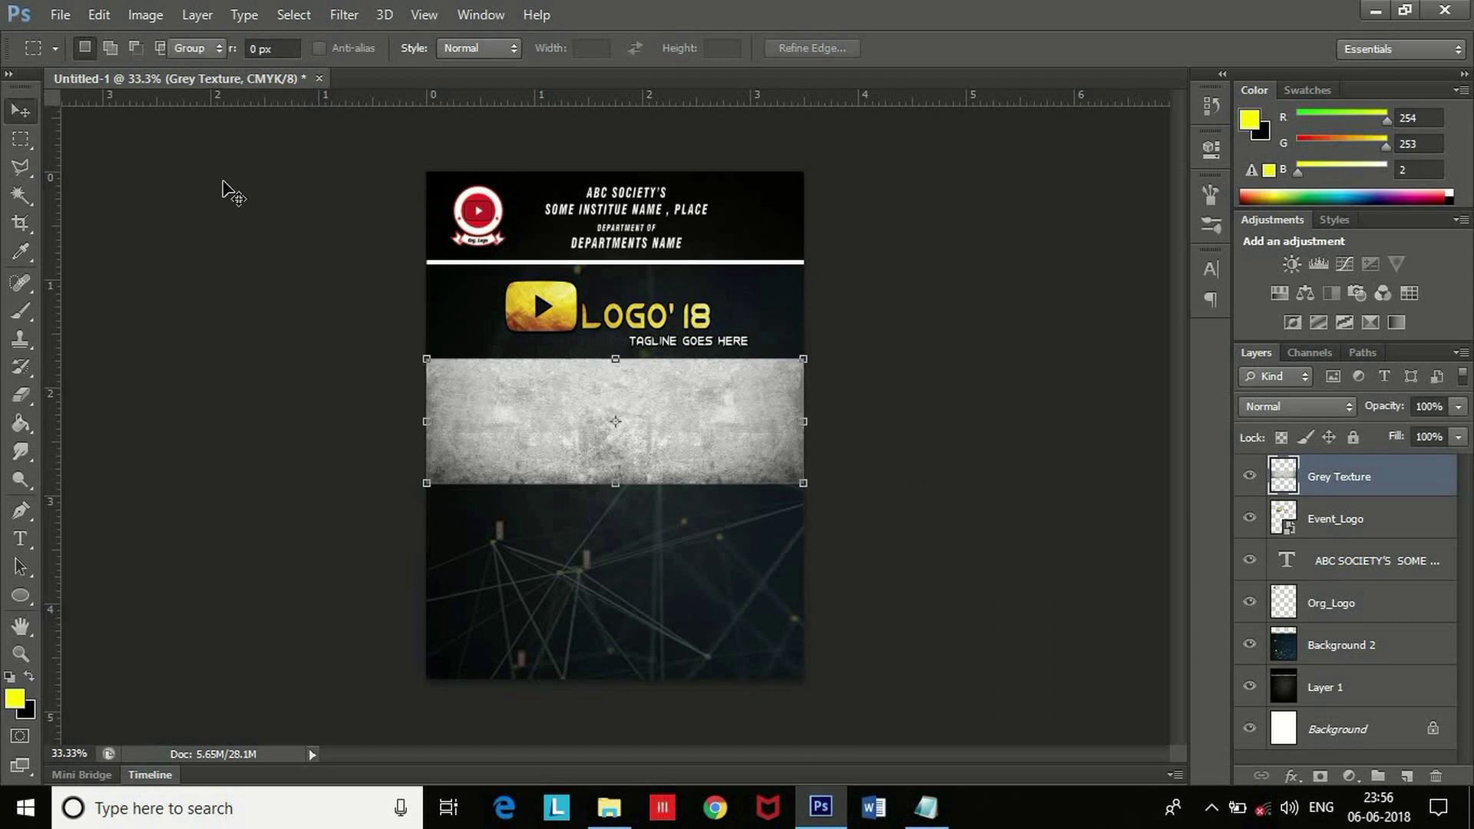
pyautogui.moveTo(802, 480); pyautogui.dragTo(729, 434)
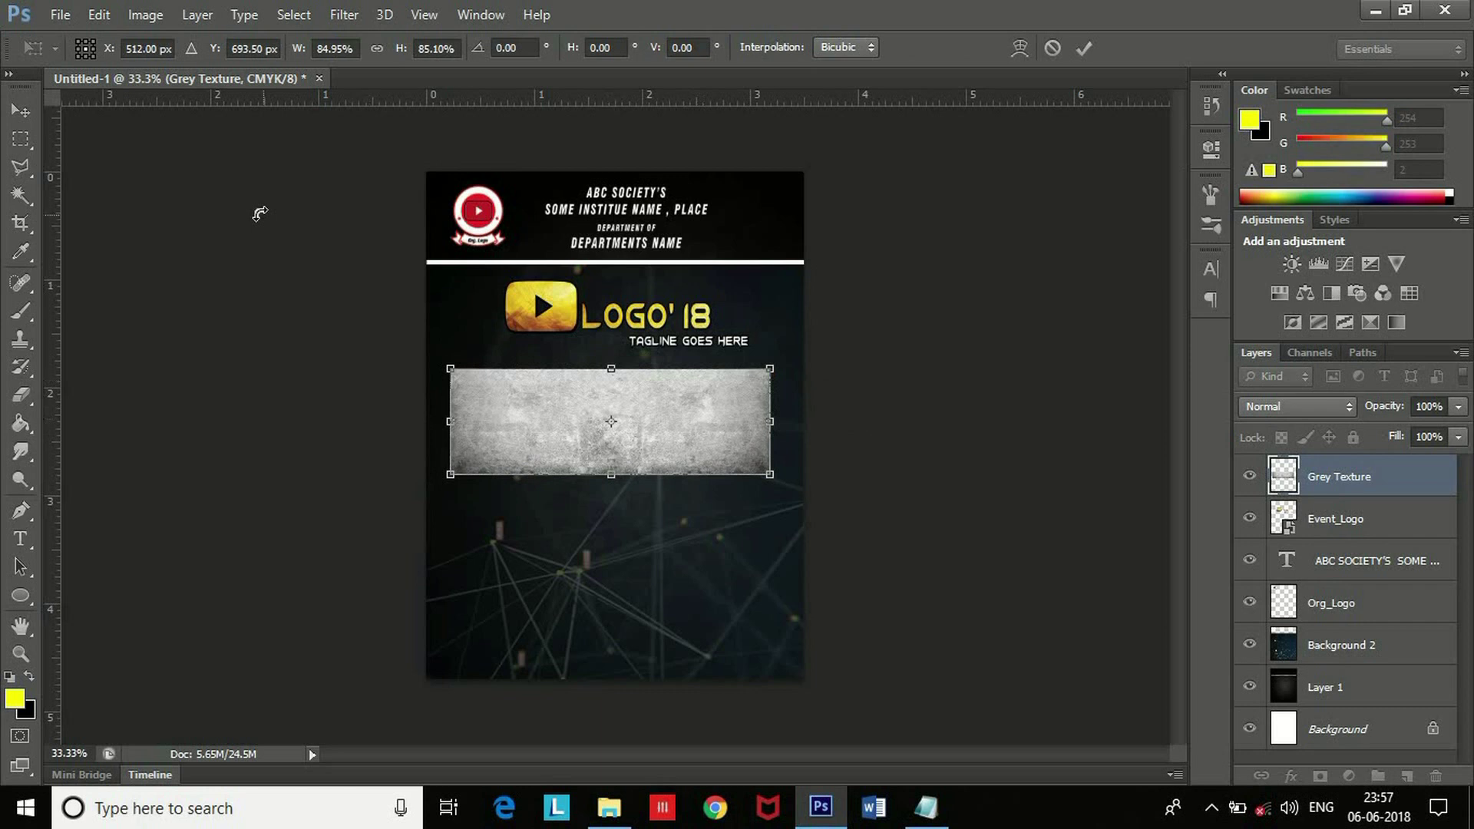
pyautogui.press('Return')
# Trim the texture to a thin strip by deleting everything outside a rectangular selection.
pyautogui.click(21, 139)
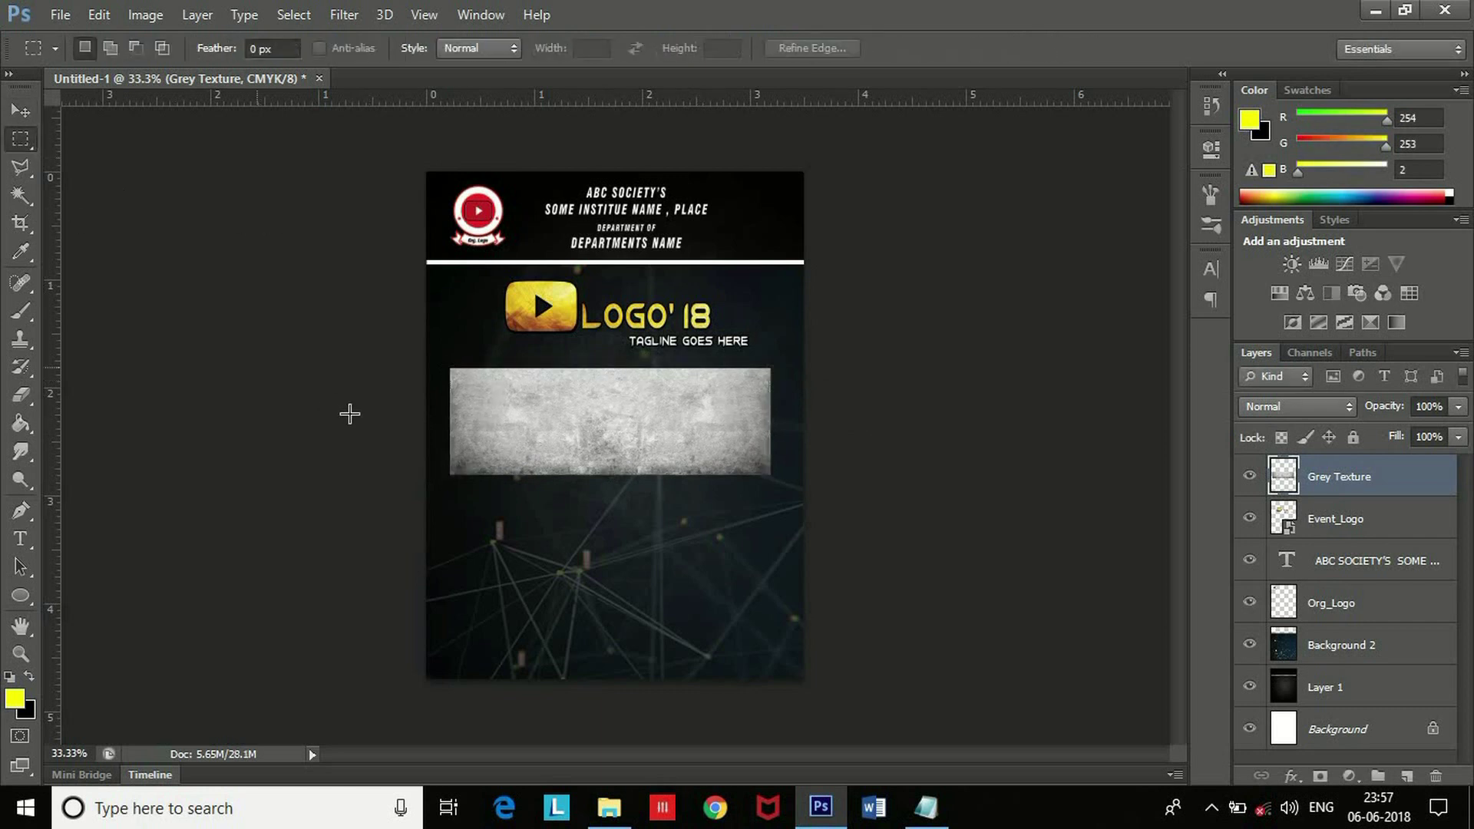
pyautogui.moveTo(445, 384); pyautogui.dragTo(730, 431)
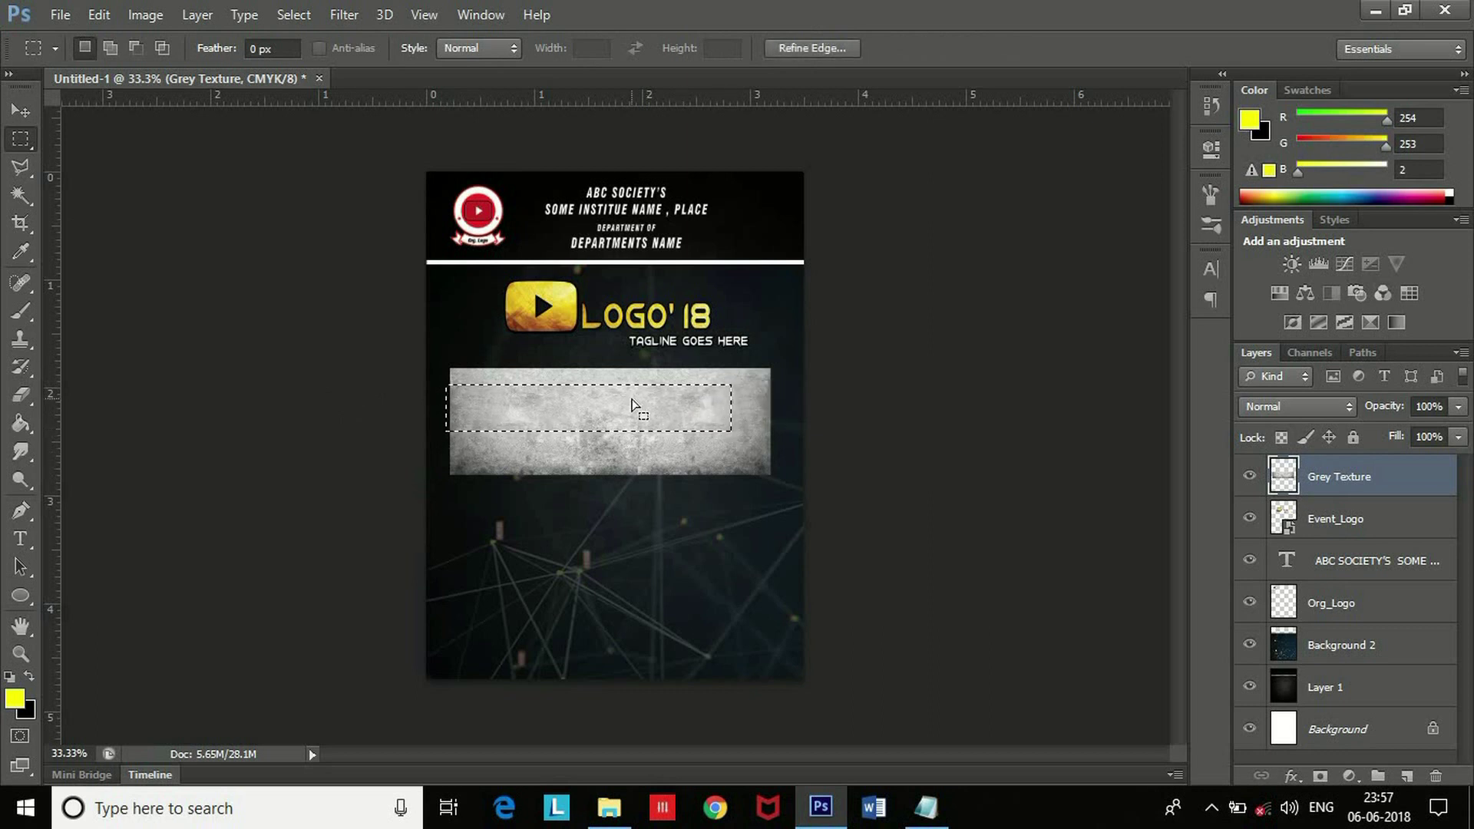
pyautogui.rightClick(632, 407)
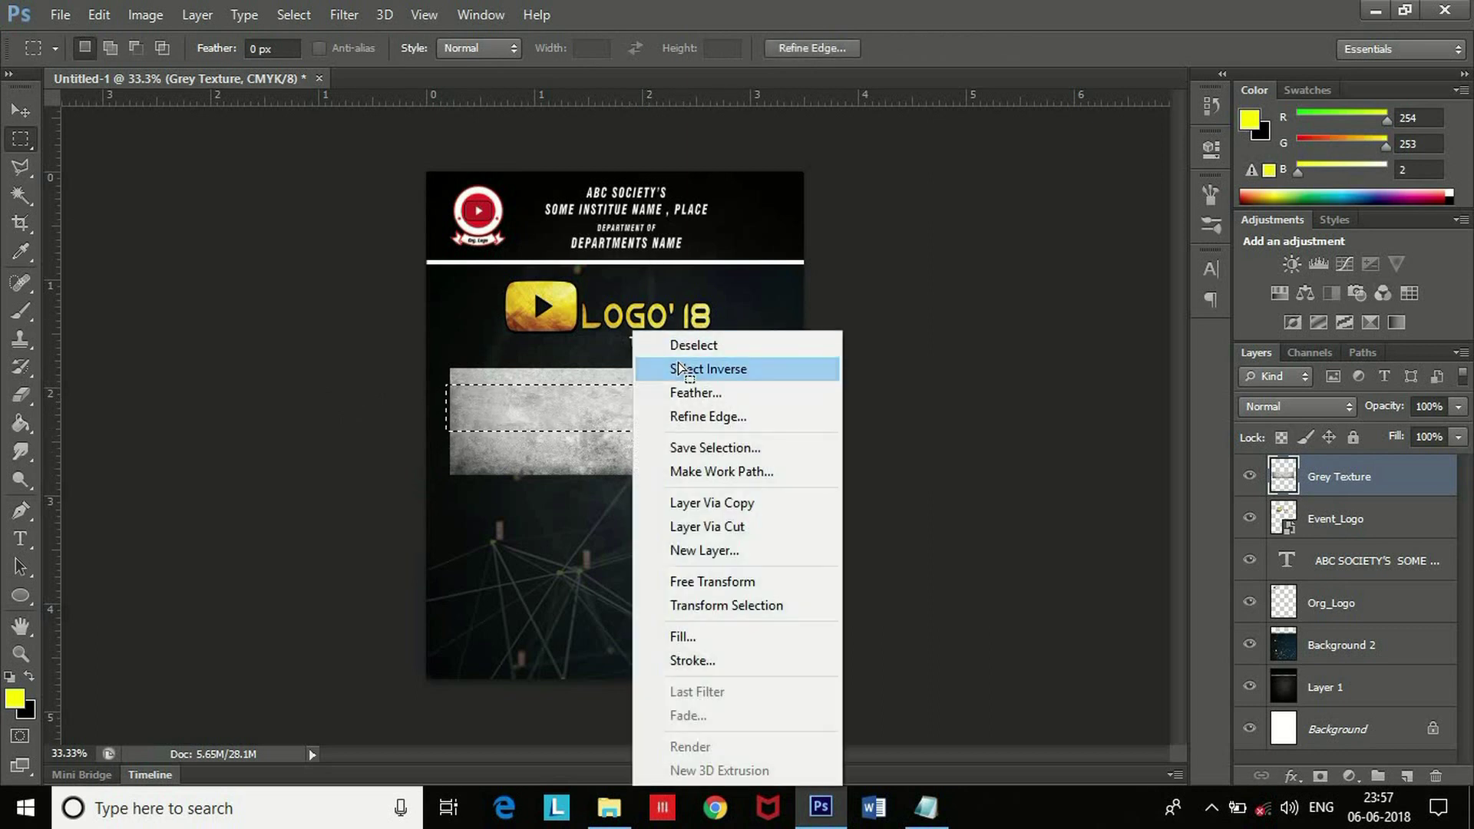
pyautogui.click(679, 368)
pyautogui.press('Delete')
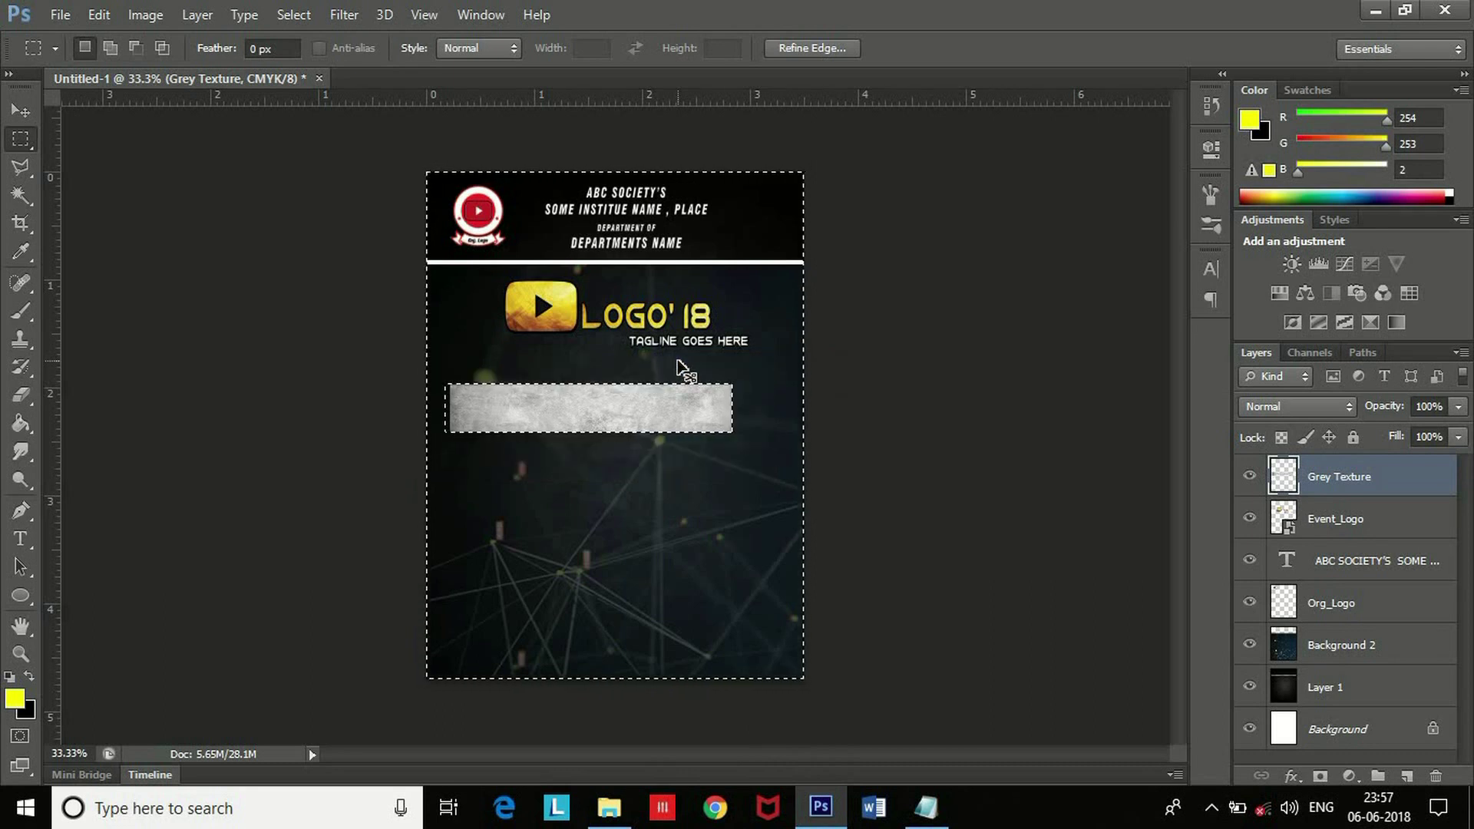
pyautogui.hotkey('ctrl', 'd')
# Move the grey strip flush against the card's left edge.
pyautogui.click(19, 108)
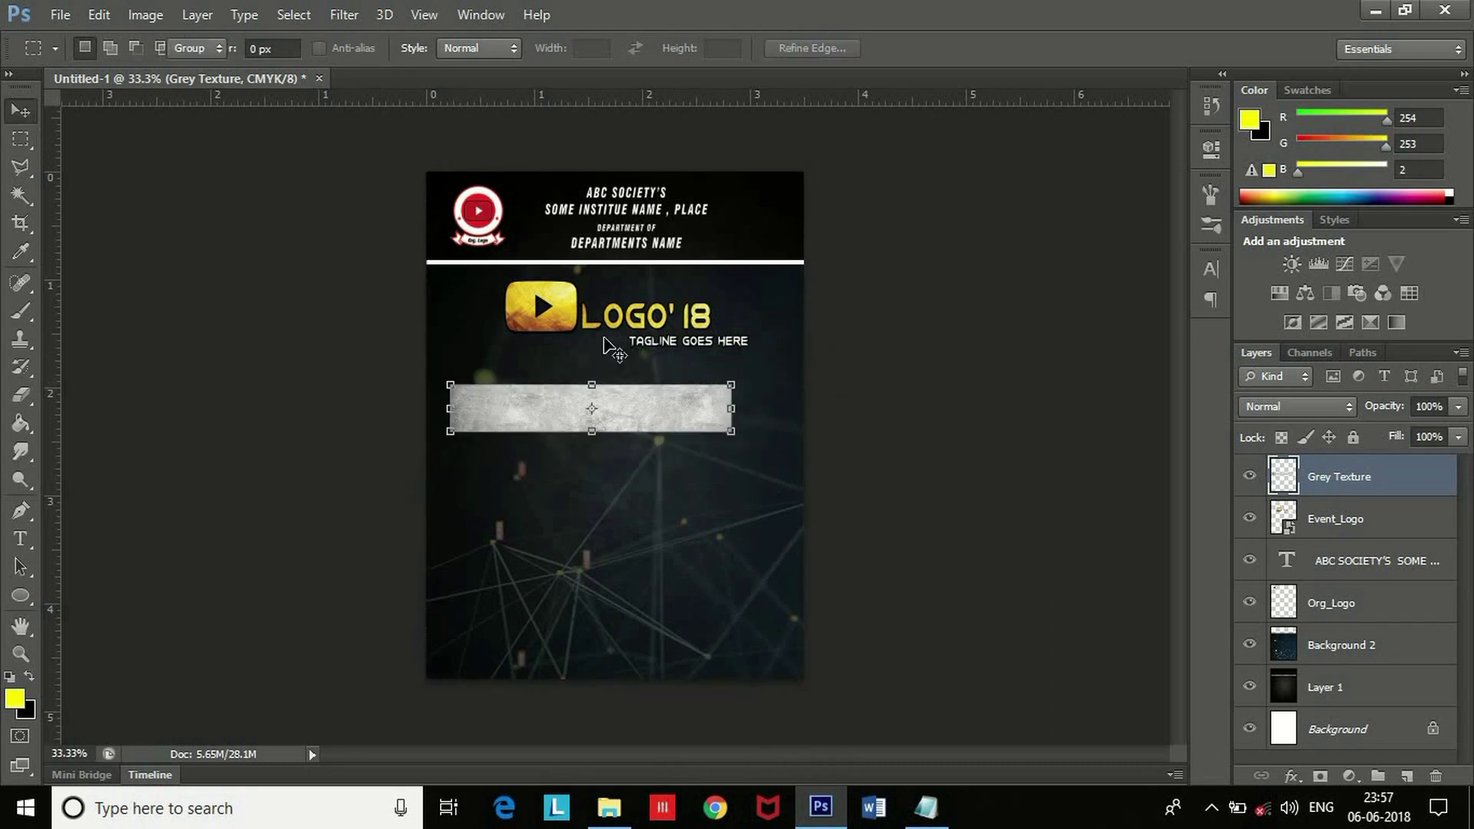
pyautogui.moveTo(670, 411); pyautogui.dragTo(590, 419)
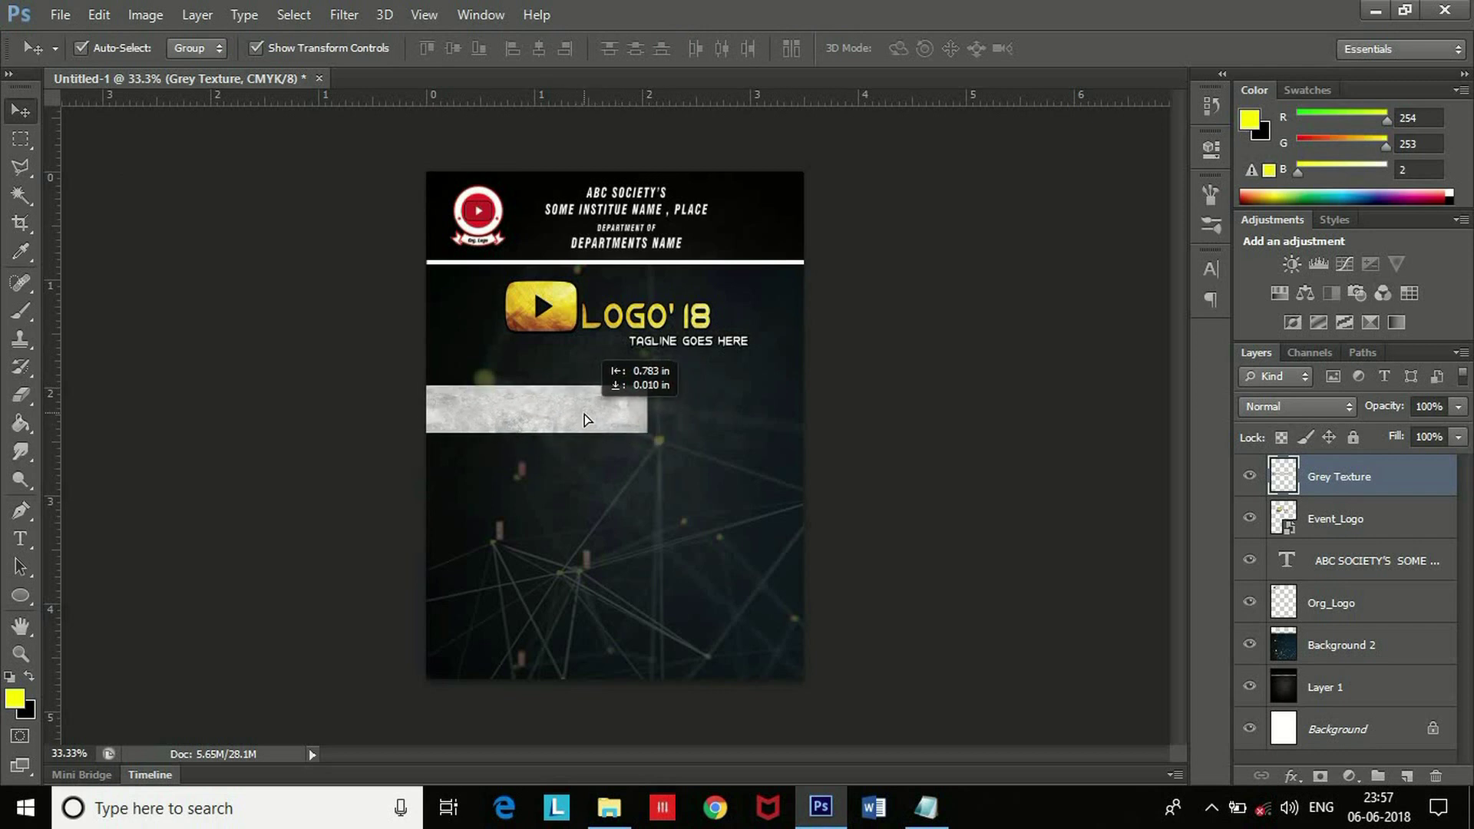
pyautogui.click(1047, 487)
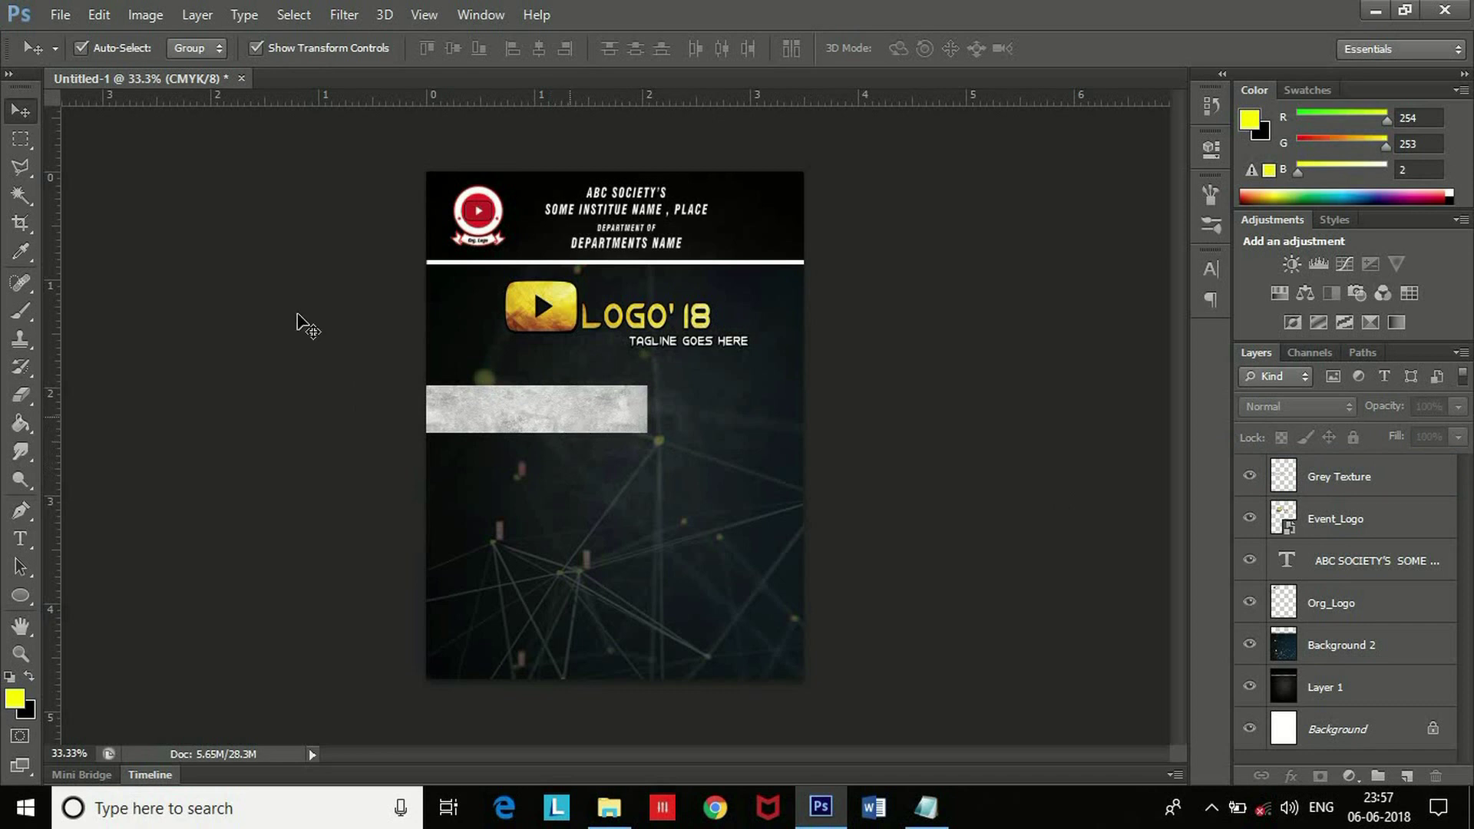
pyautogui.click(21, 167)
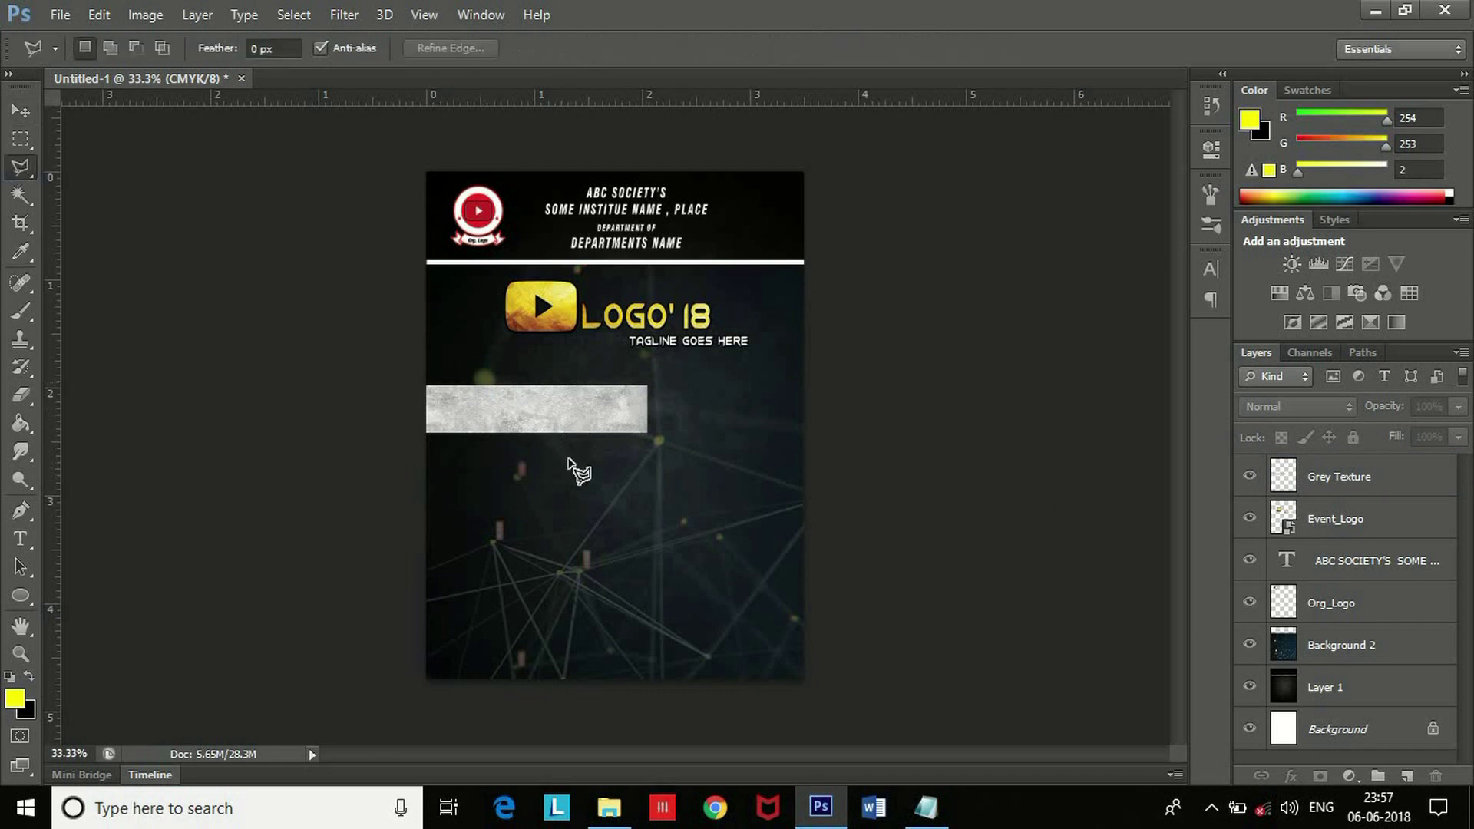
# Cut a triangle off the strip's right end with the Polygonal Lasso for a slanted edge.
pyautogui.click(650, 384)
pyautogui.click(608, 438)
pyautogui.click(672, 450)
pyautogui.click(650, 386)
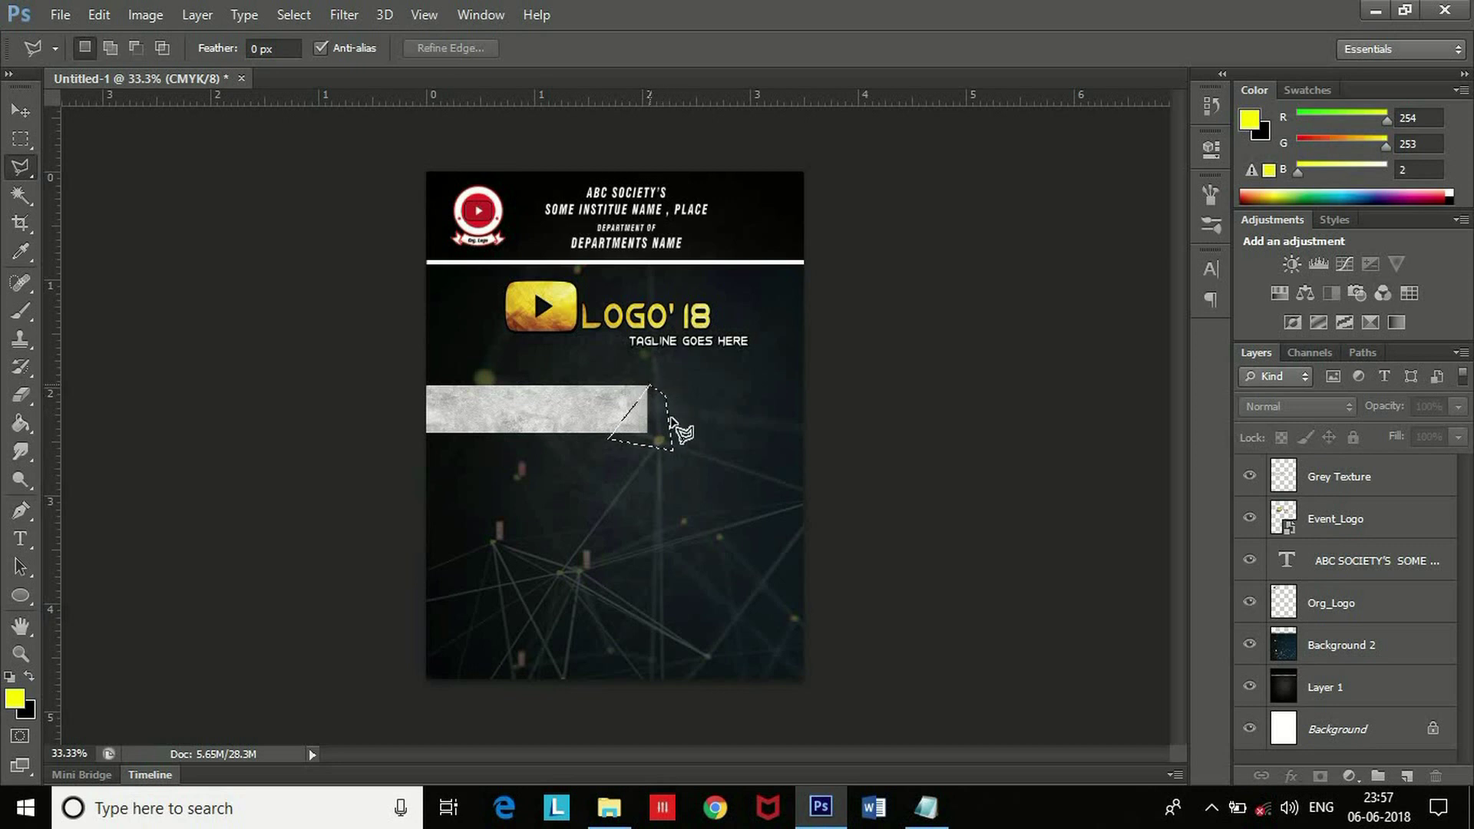
pyautogui.click(649, 375)
pyautogui.click(601, 439)
pyautogui.click(659, 453)
pyautogui.click(676, 421)
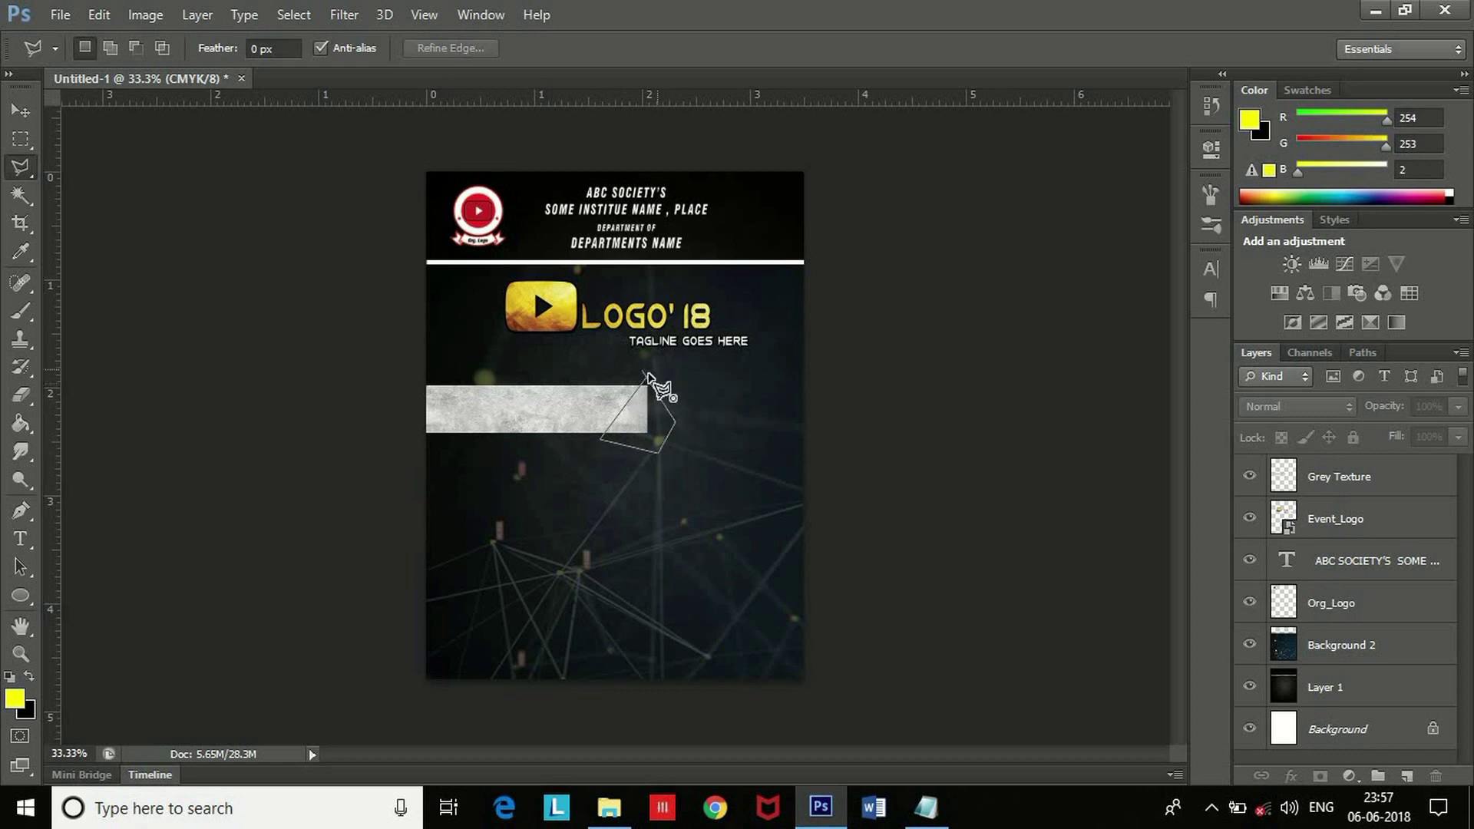
pyautogui.click(649, 374)
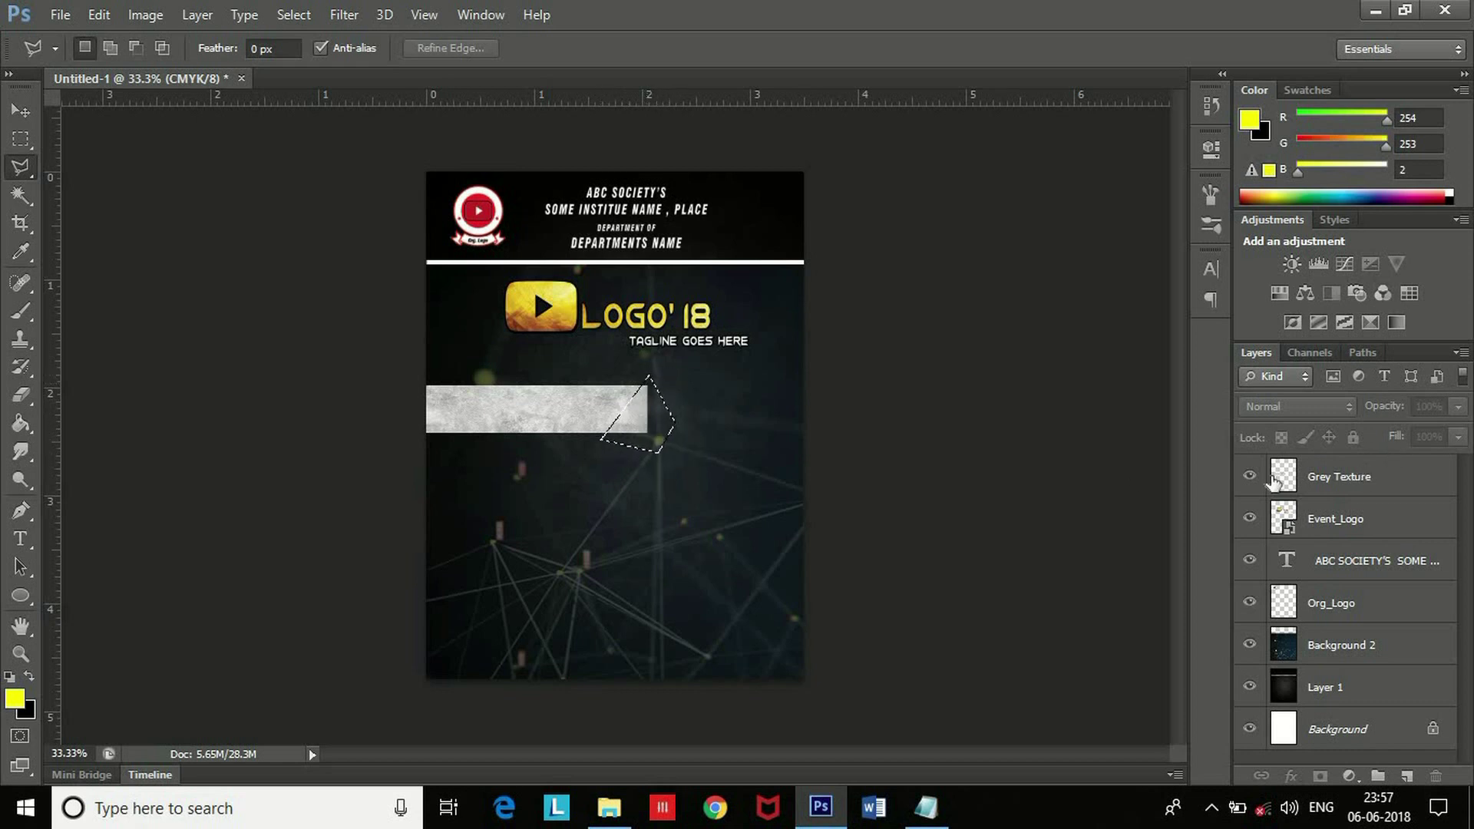
pyautogui.click(1272, 482)
pyautogui.press('Delete')
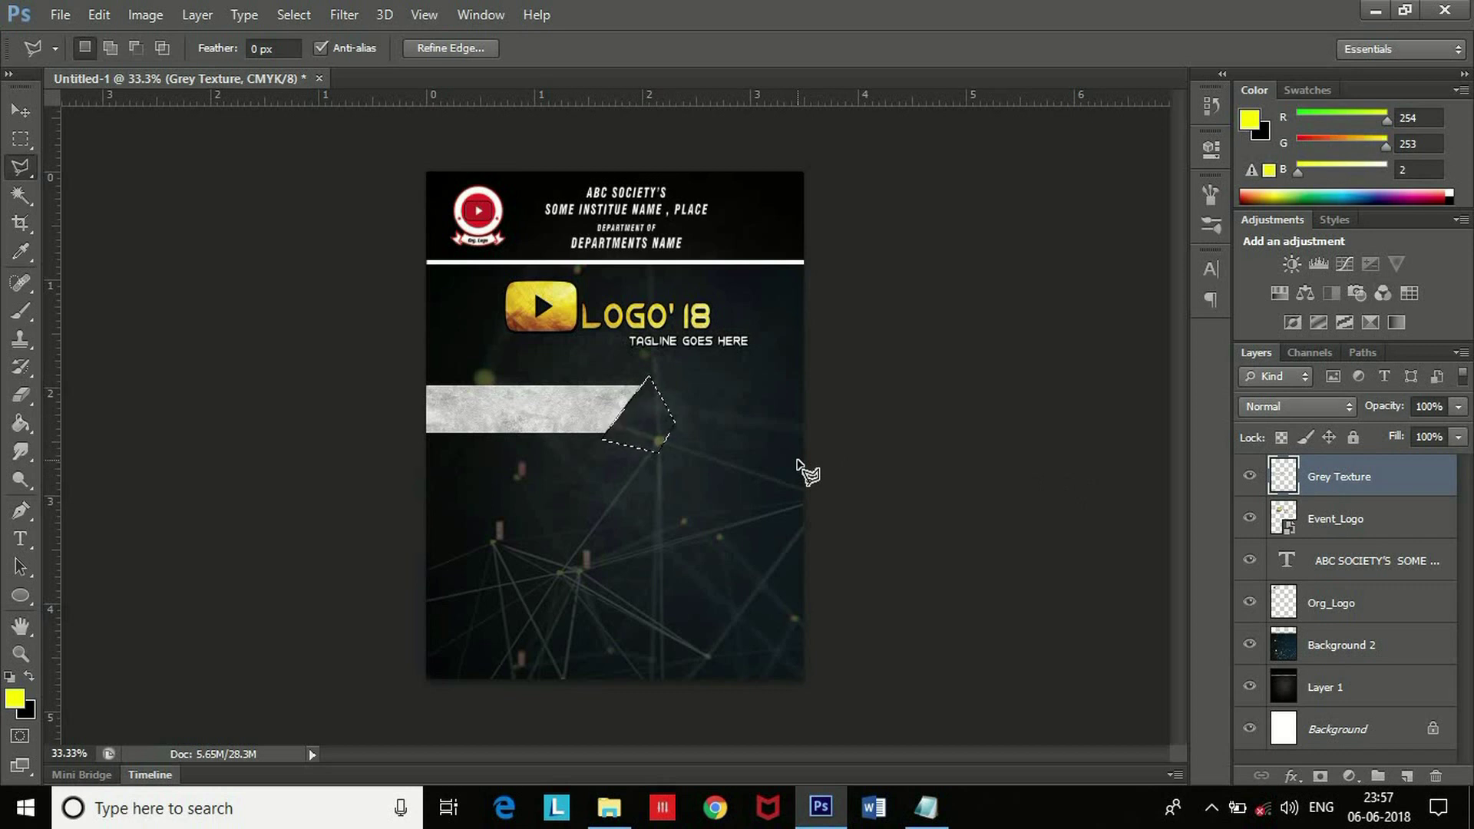
pyautogui.hotkey('ctrl', 'd')
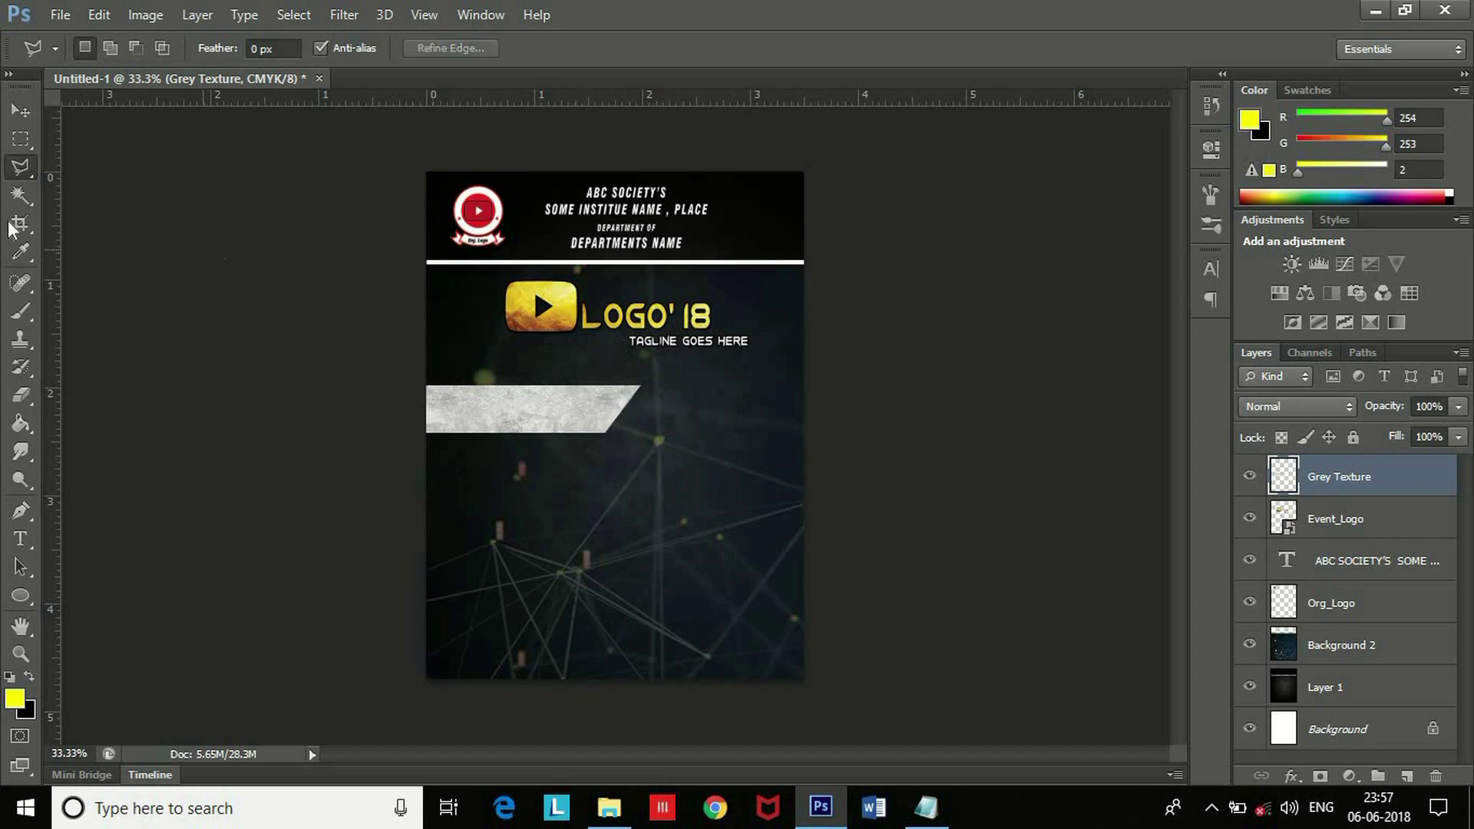
# Duplicate the slanted strip, move the copy below it, and stretch it to about 117% width.
pyautogui.click(21, 110)
pyautogui.hotkey('shift', 'Right')
pyautogui.hotkey('shift', 'Right')
pyautogui.hotkey('shift', 'Right')
pyautogui.hotkey('shift', 'Right')
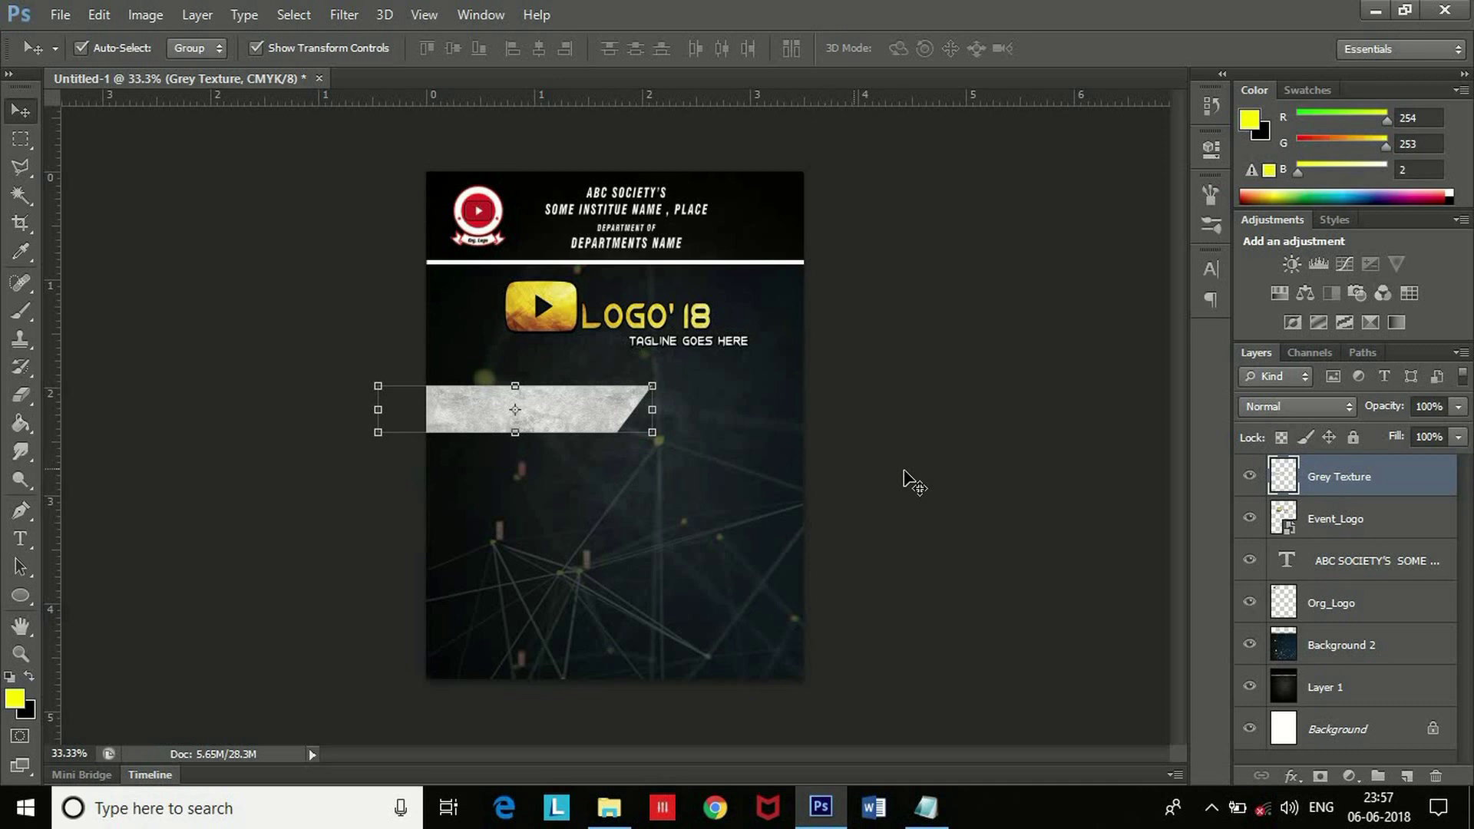
pyautogui.click(904, 471)
pyautogui.click(585, 407)
pyautogui.hotkey('ctrl', 'j')
pyautogui.moveTo(585, 409); pyautogui.dragTo(753, 486)
pyautogui.hotkey('ctrl', 't')
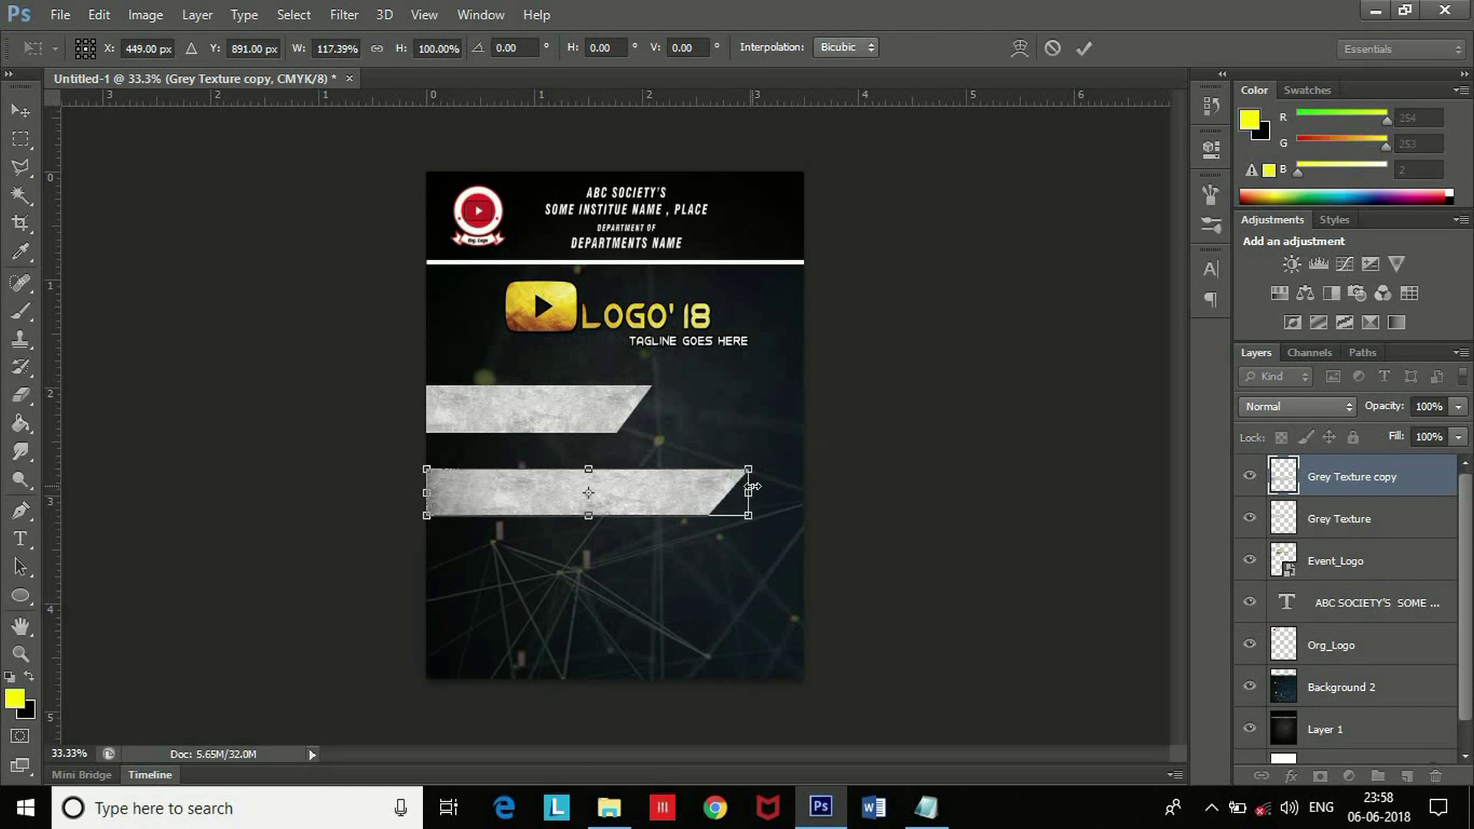
pyautogui.press('Return')
# Type ORGANIZER in the Xide font inside the upper grey strip.
pyautogui.click(896, 507)
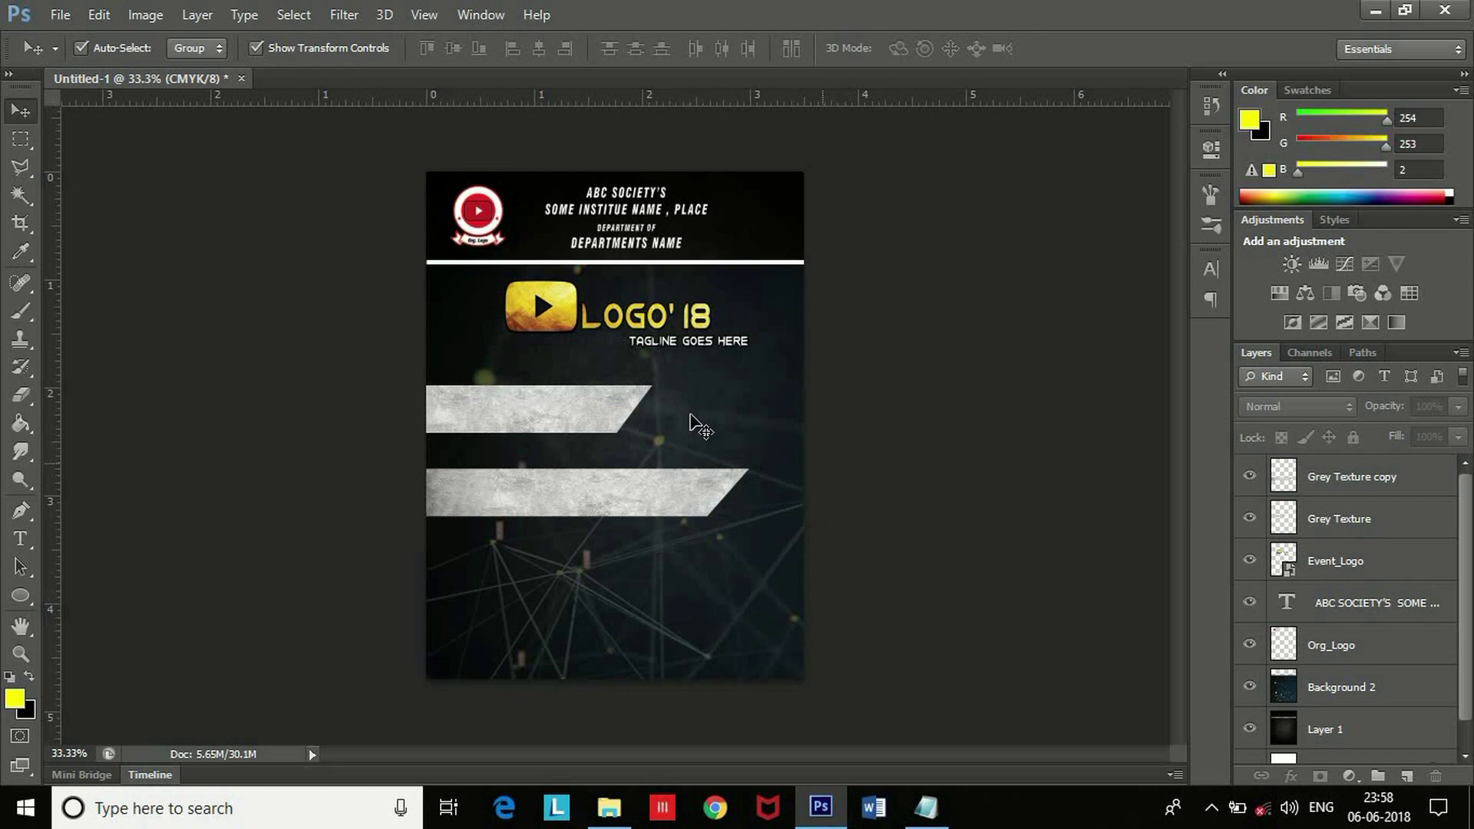
pyautogui.click(21, 540)
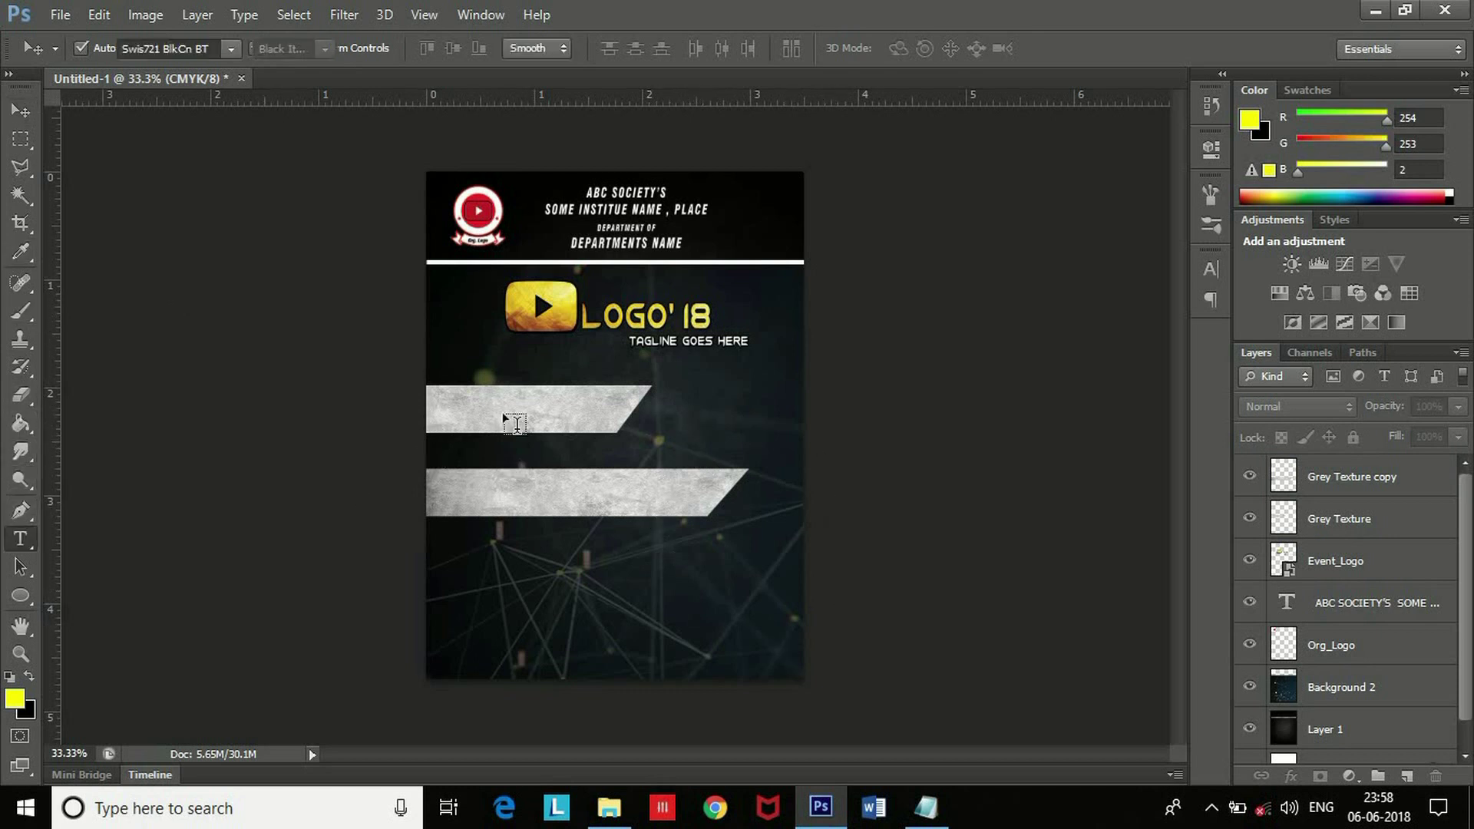
pyautogui.click(450, 417)
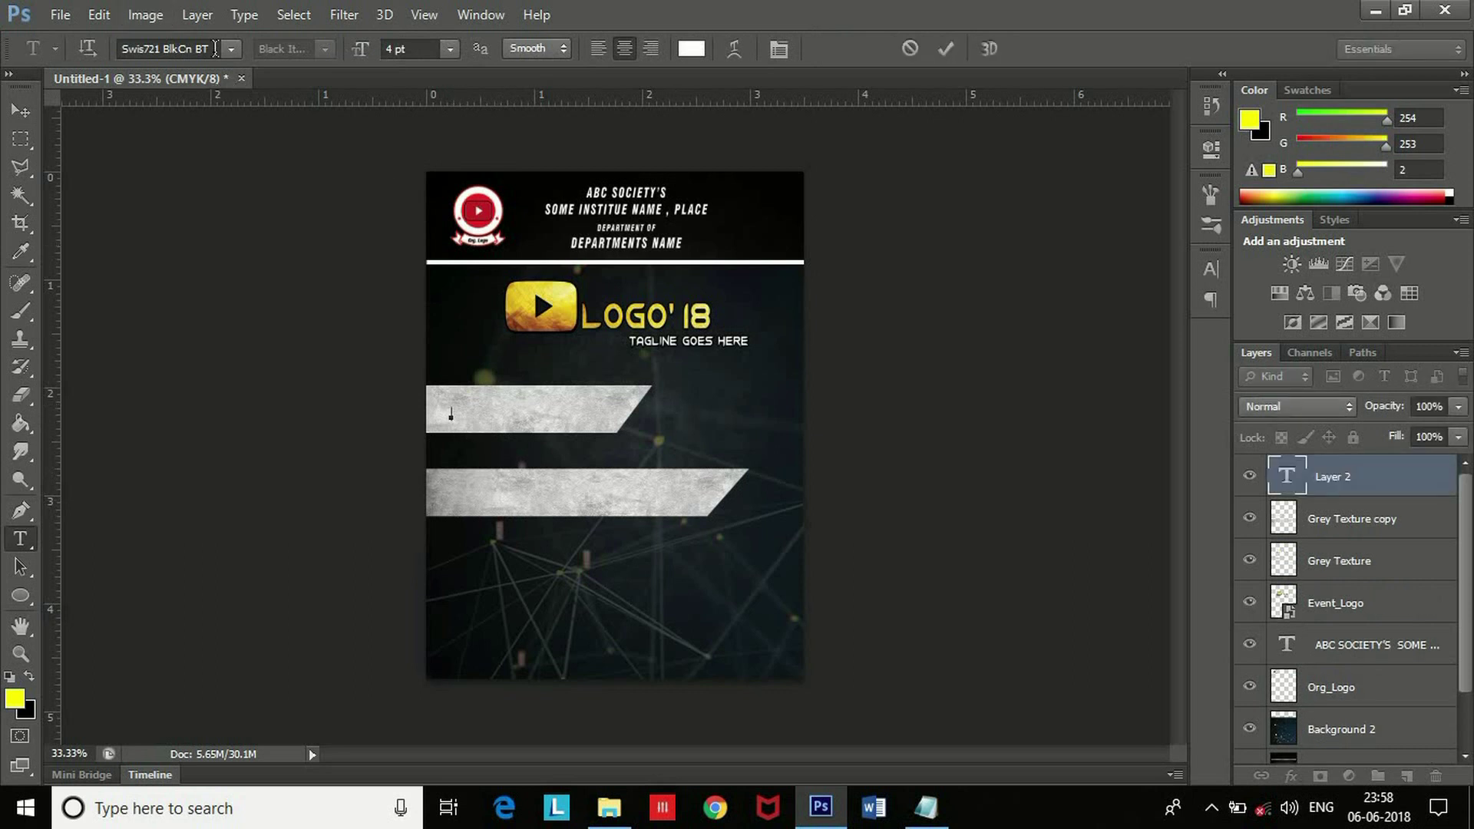
pyautogui.click(214, 49)
pyautogui.write('Xide')
pyautogui.press('Return')
pyautogui.write('ORGANIZER')
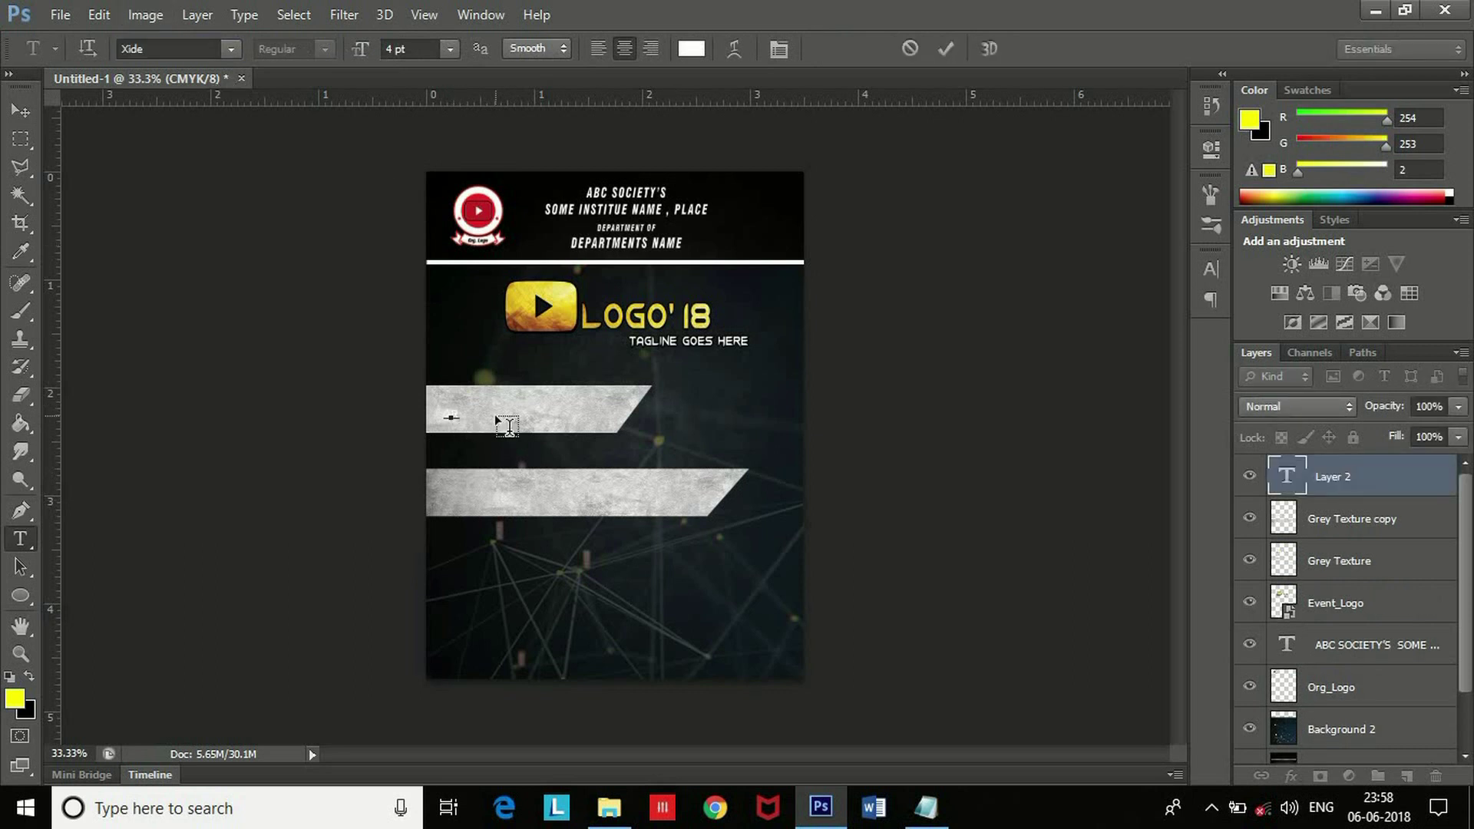
pyautogui.hotkey('ctrl', 'a')
pyautogui.scroll(5, 412, 71)
pyautogui.hotkey('ctrl', 'Return')
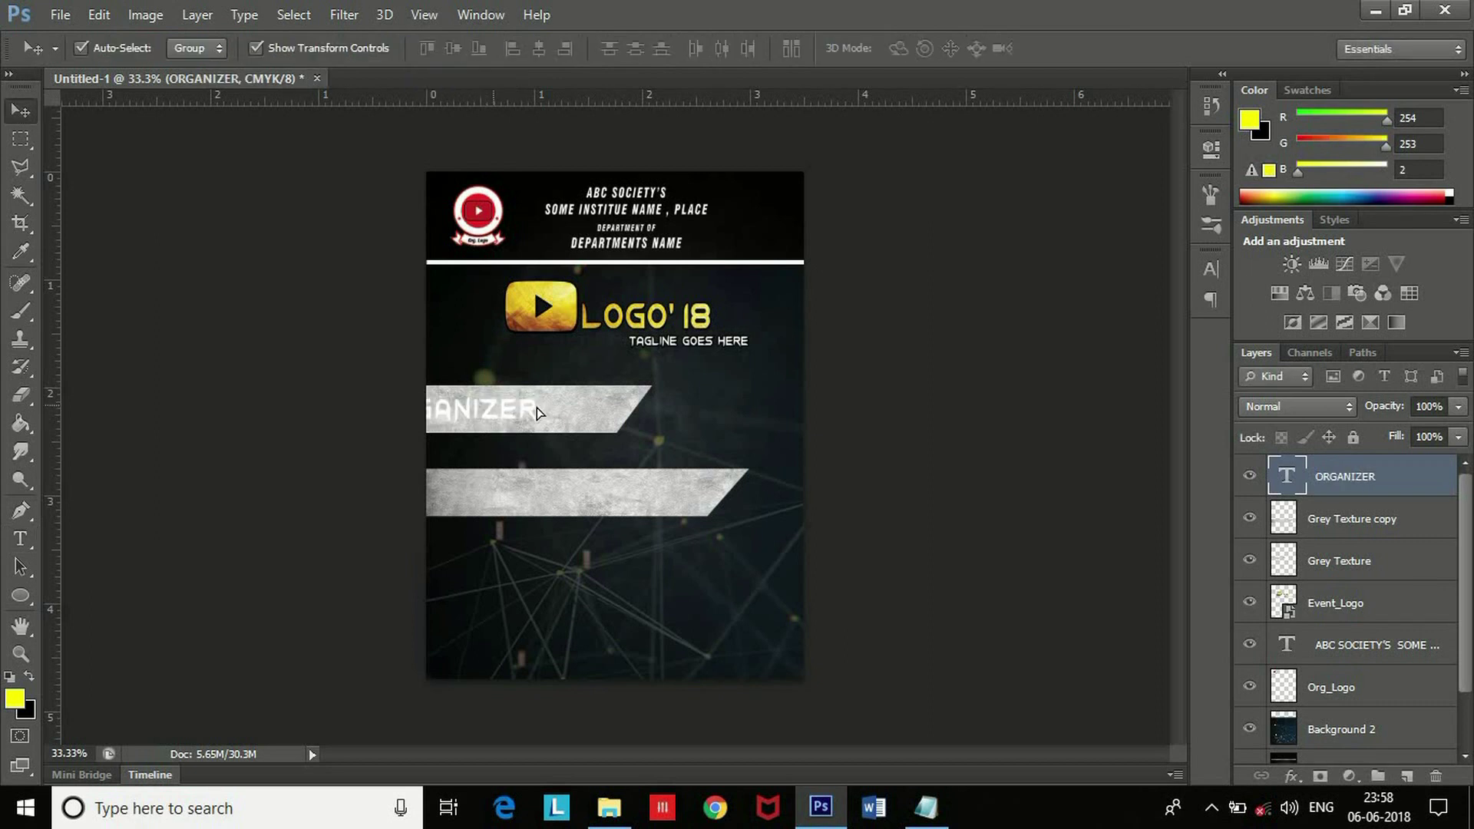
# Give the ORGANIZER text a drop shadow with opacity 100 and distance 10.
pyautogui.doubleClick(1404, 484)
pyautogui.click(860, 401)
pyautogui.moveTo(1055, 146); pyautogui.dragTo(1098, 146)
pyautogui.moveTo(1052, 213); pyautogui.dragTo(1073, 215)
pyautogui.press('Return')
# Copy the ORGANIZER layer style and paste it onto both grey strip layers.
pyautogui.rightClick(1351, 476)
pyautogui.click(987, 599)
pyautogui.click(1349, 615)
pyautogui.rightClick(1349, 614)
pyautogui.click(986, 445)
pyautogui.rightClick(1348, 581)
pyautogui.click(707, 602)
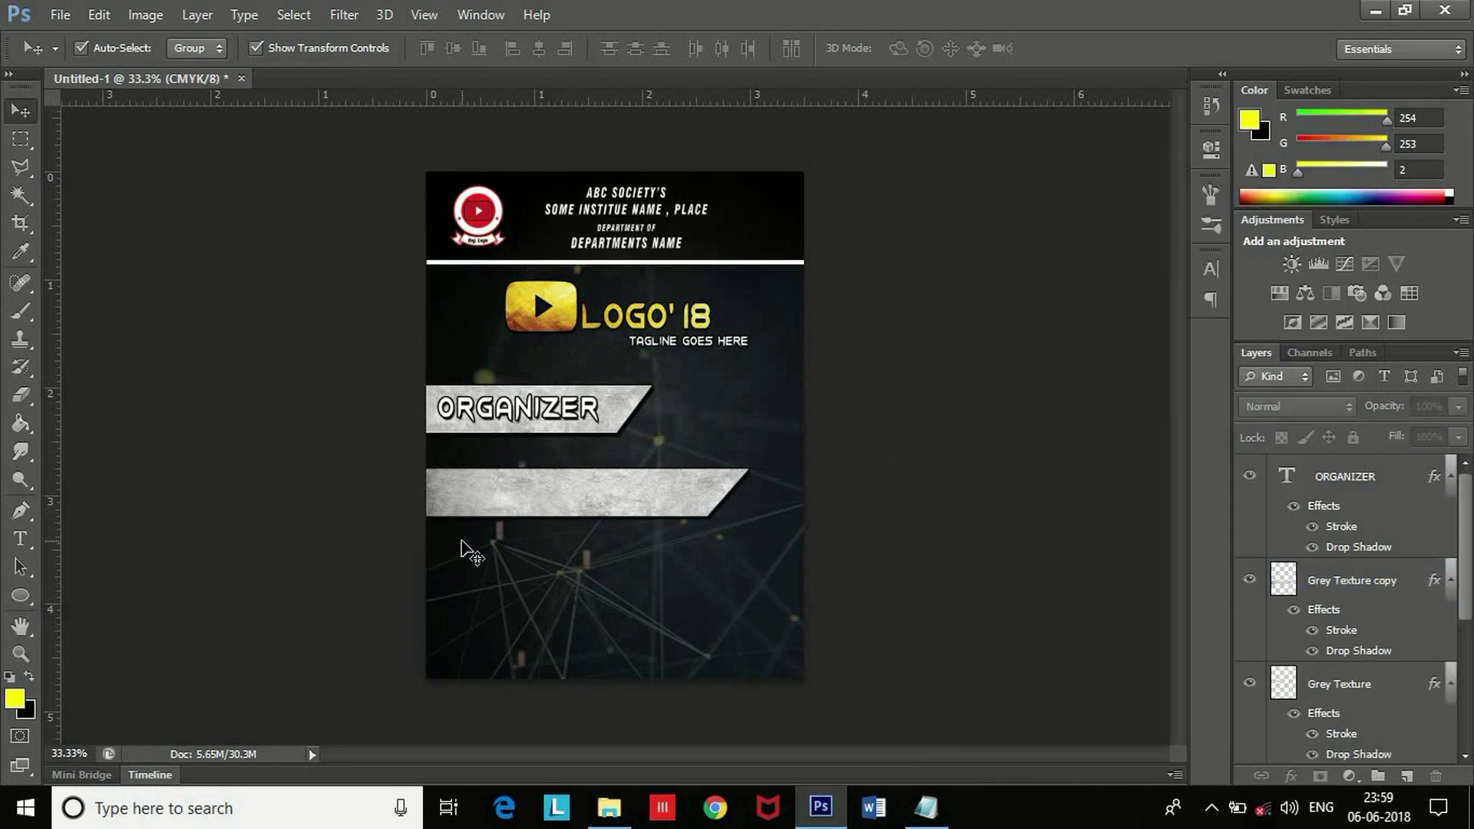
# Duplicate the ORGANIZER text onto the lower strip and replace it with the holder's full name.
pyautogui.click(543, 407)
pyautogui.hotkey('ctrl', 'j')
pyautogui.moveTo(551, 412); pyautogui.dragTo(552, 496)
pyautogui.press('t')
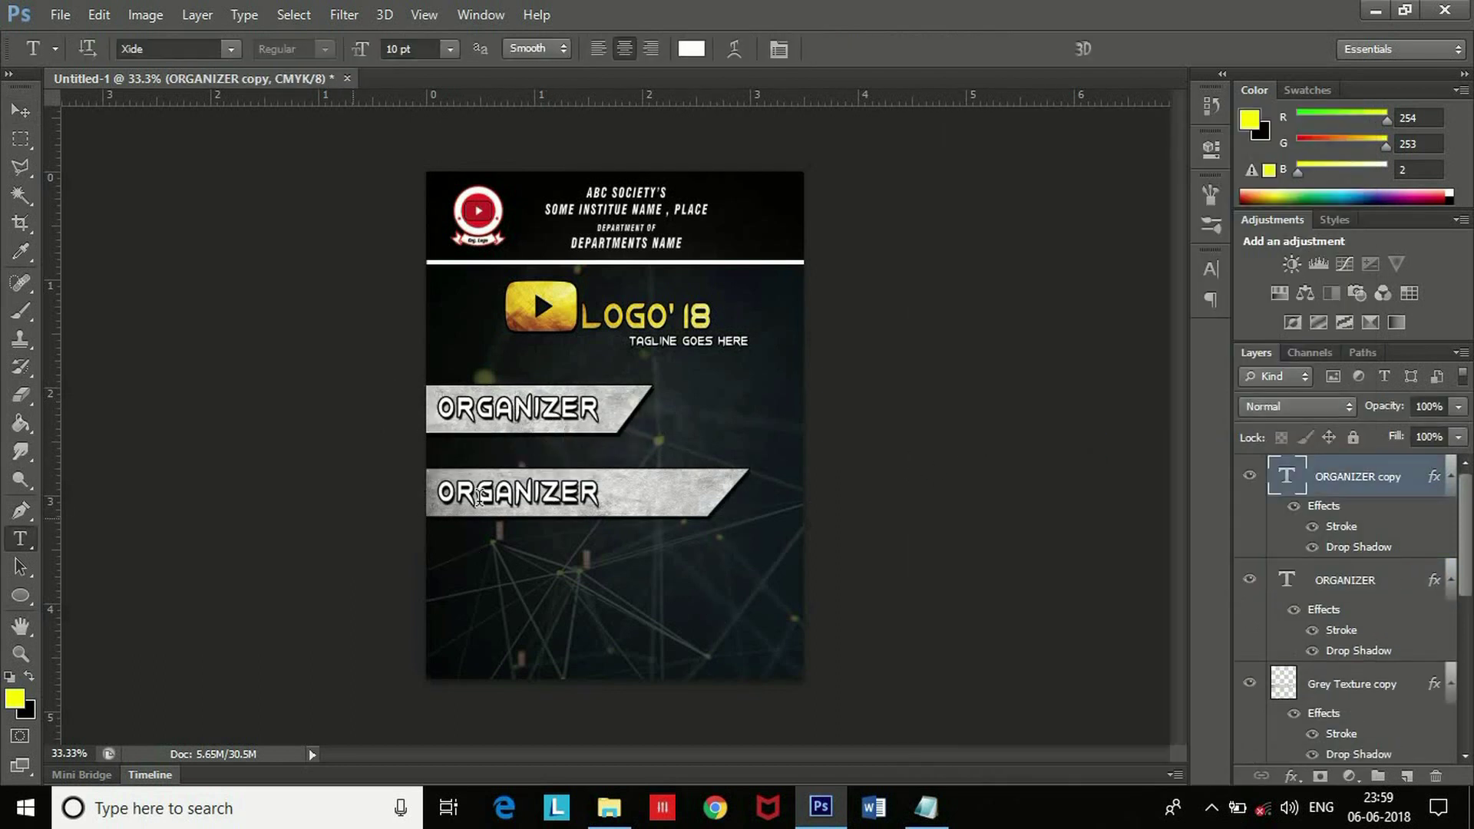
pyautogui.click(538, 493)
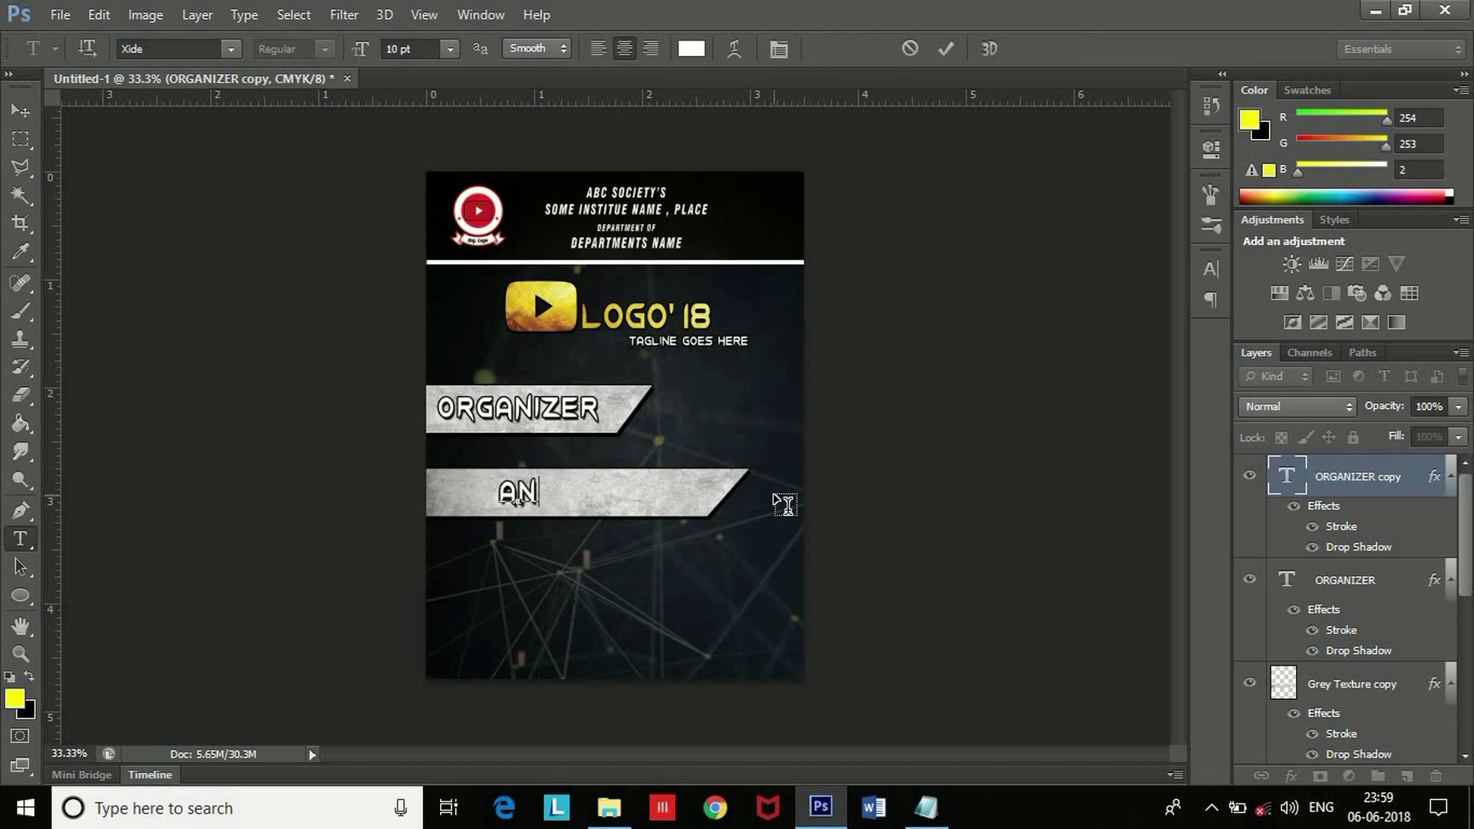
pyautogui.click(343, 386)
# Resize the name to 8 pt and position it inside the lower strip.
pyautogui.click(21, 111)
pyautogui.moveTo(613, 493); pyautogui.dragTo(428, 495)
pyautogui.click(20, 539)
pyautogui.click(451, 50)
pyautogui.click(411, 85)
pyautogui.click(21, 111)
pyautogui.moveTo(674, 495); pyautogui.dragTo(652, 493)
pyautogui.click(914, 542)
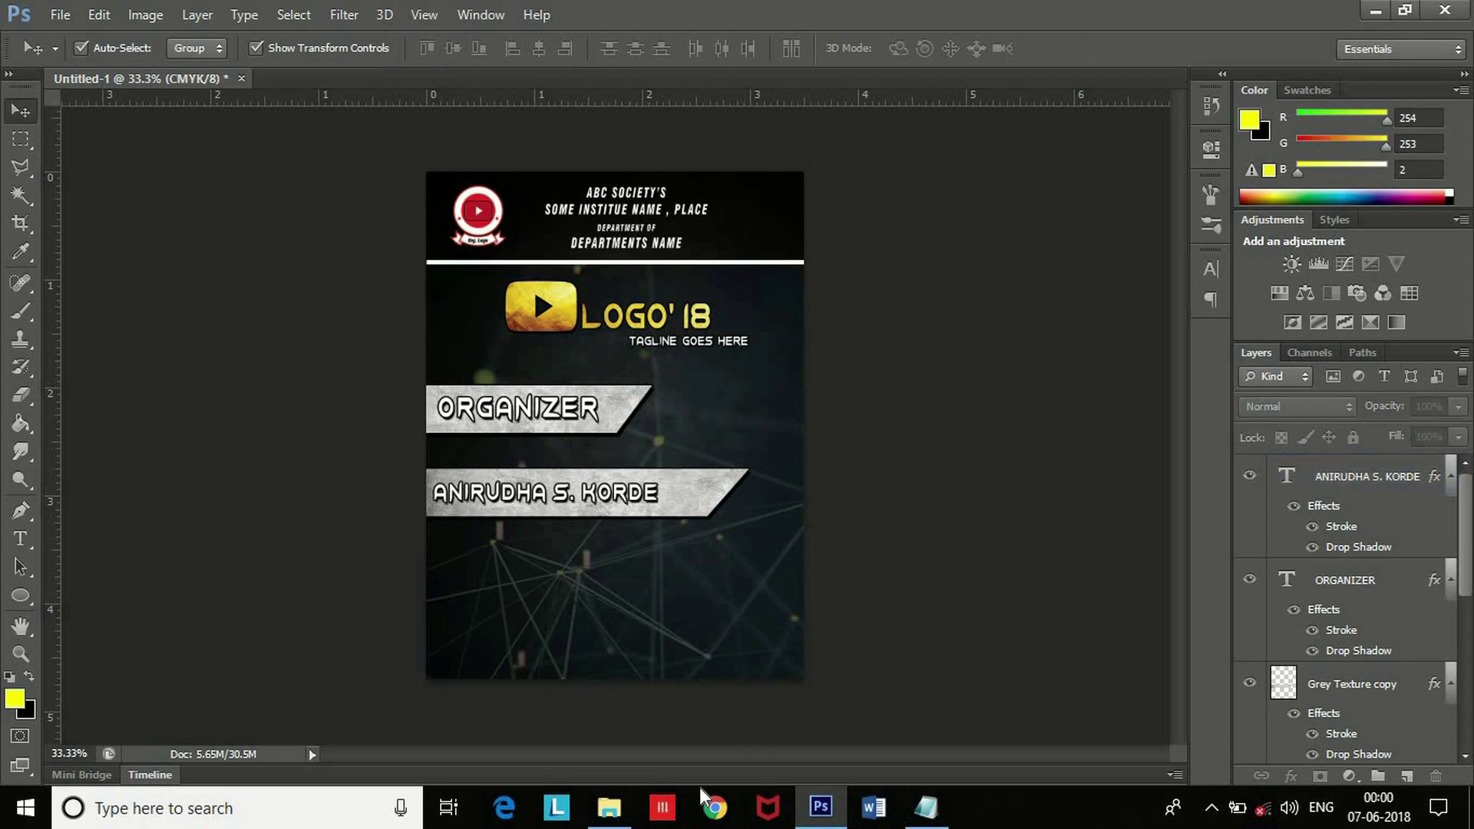
# Drag IMG_0877 from the ID image folder onto the card, enlarge it, and move it lower right.
pyautogui.moveTo(628, 816)
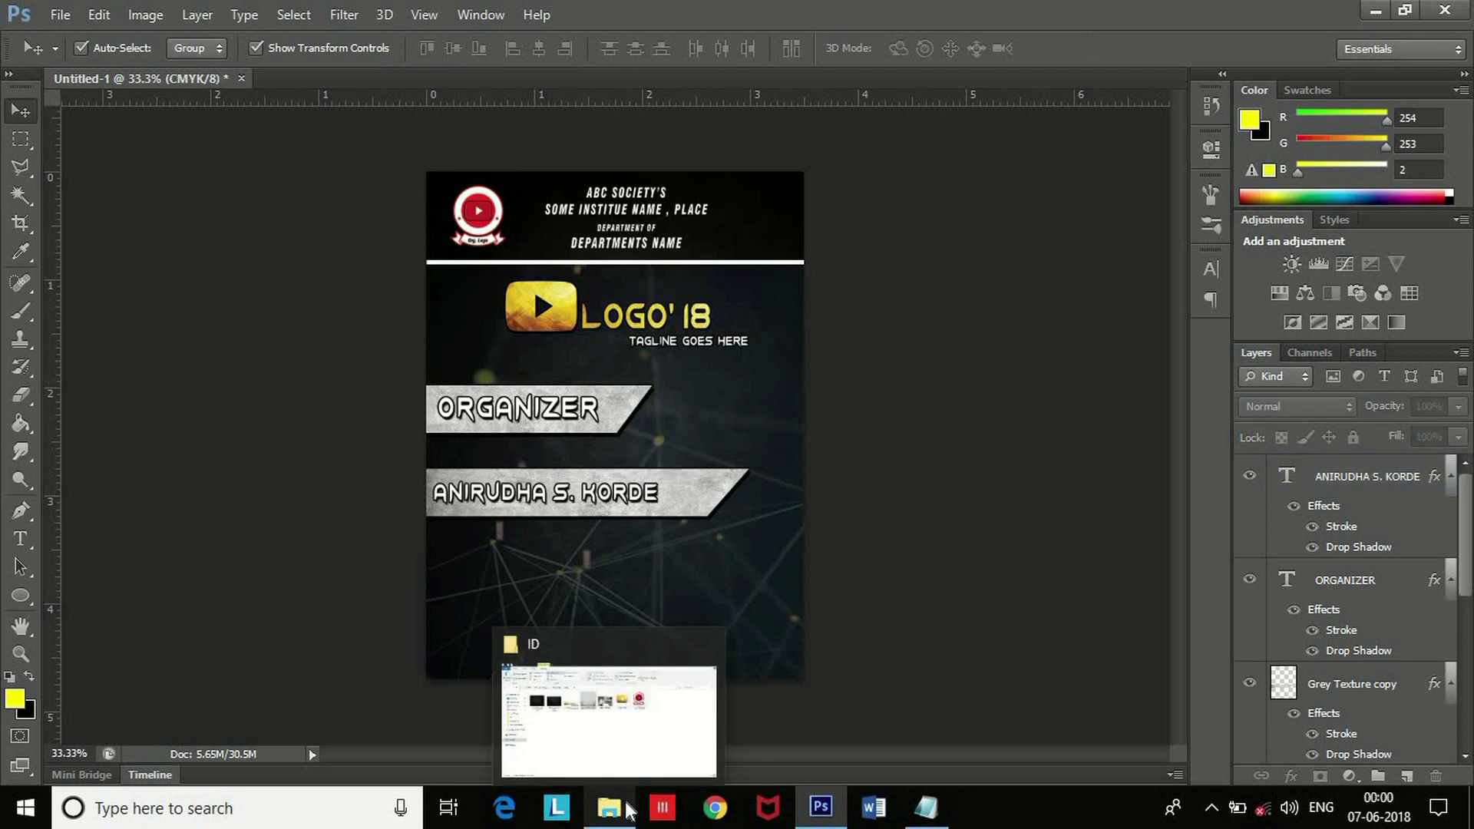
pyautogui.click(628, 763)
pyautogui.moveTo(717, 276); pyautogui.dragTo(697, 443)
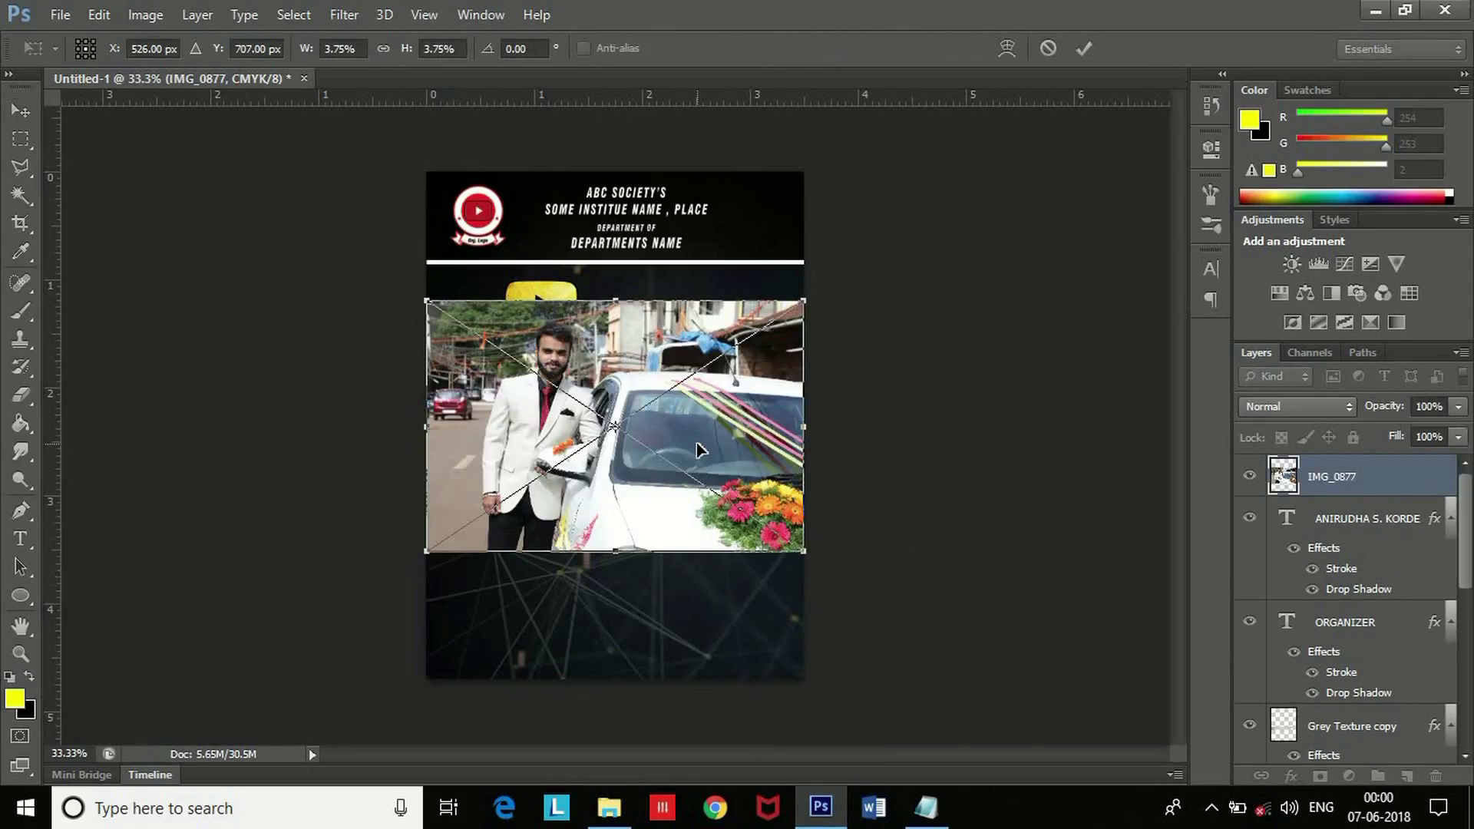
pyautogui.moveTo(808, 294); pyautogui.dragTo(1020, 155)
pyautogui.moveTo(727, 472); pyautogui.dragTo(817, 648)
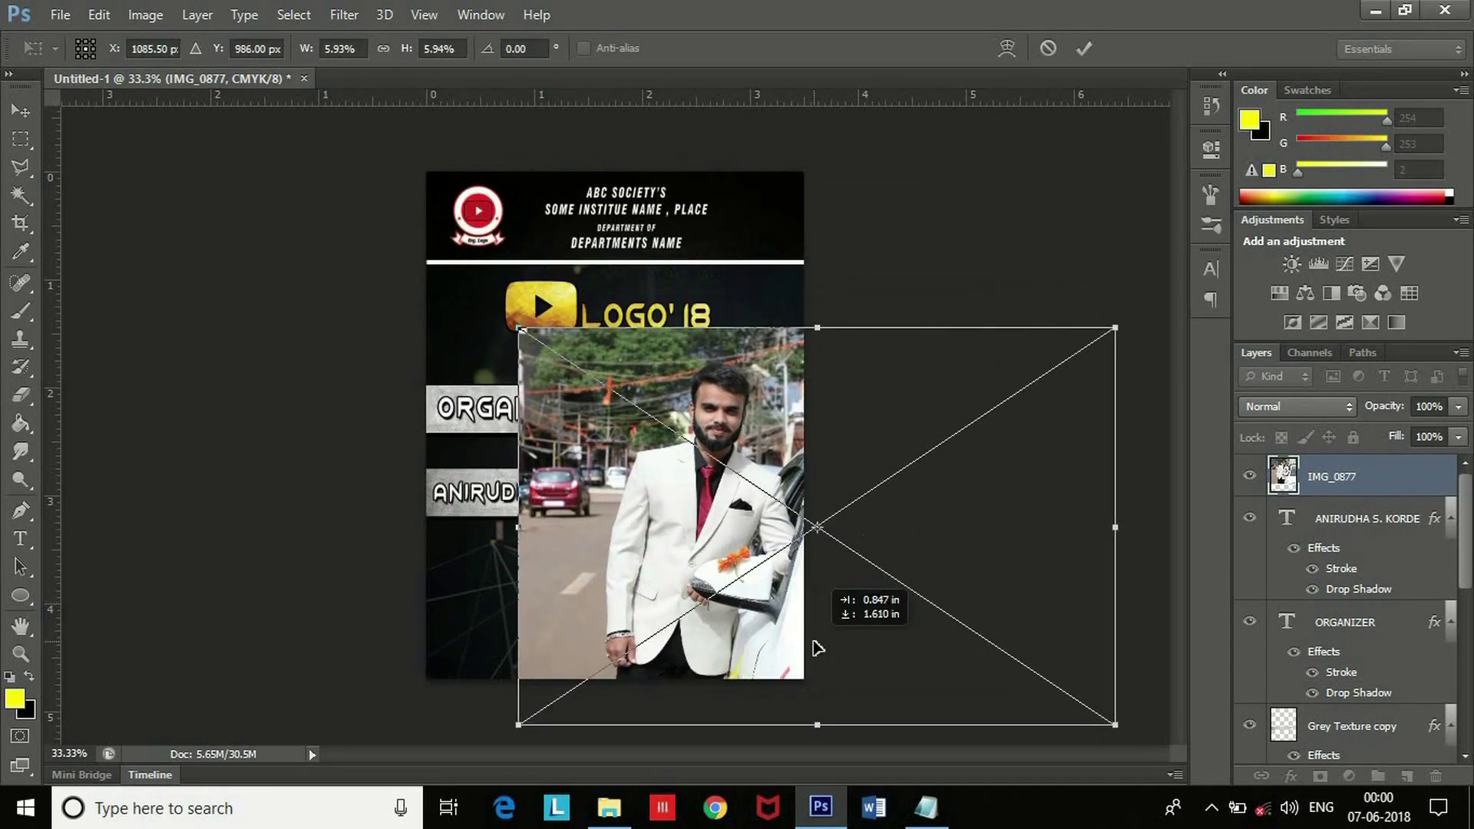
pyautogui.press('Return')
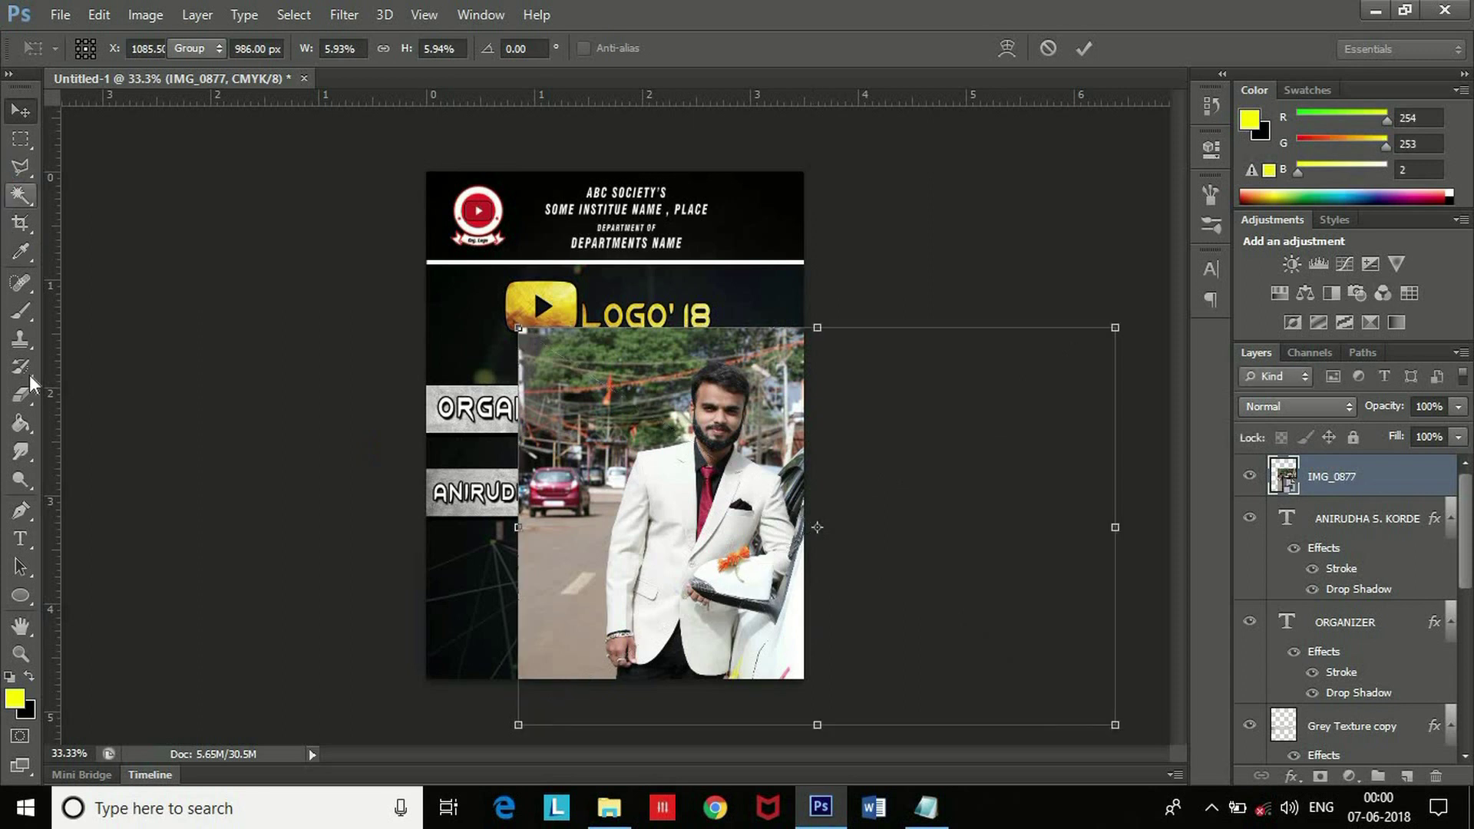
pyautogui.click(21, 596)
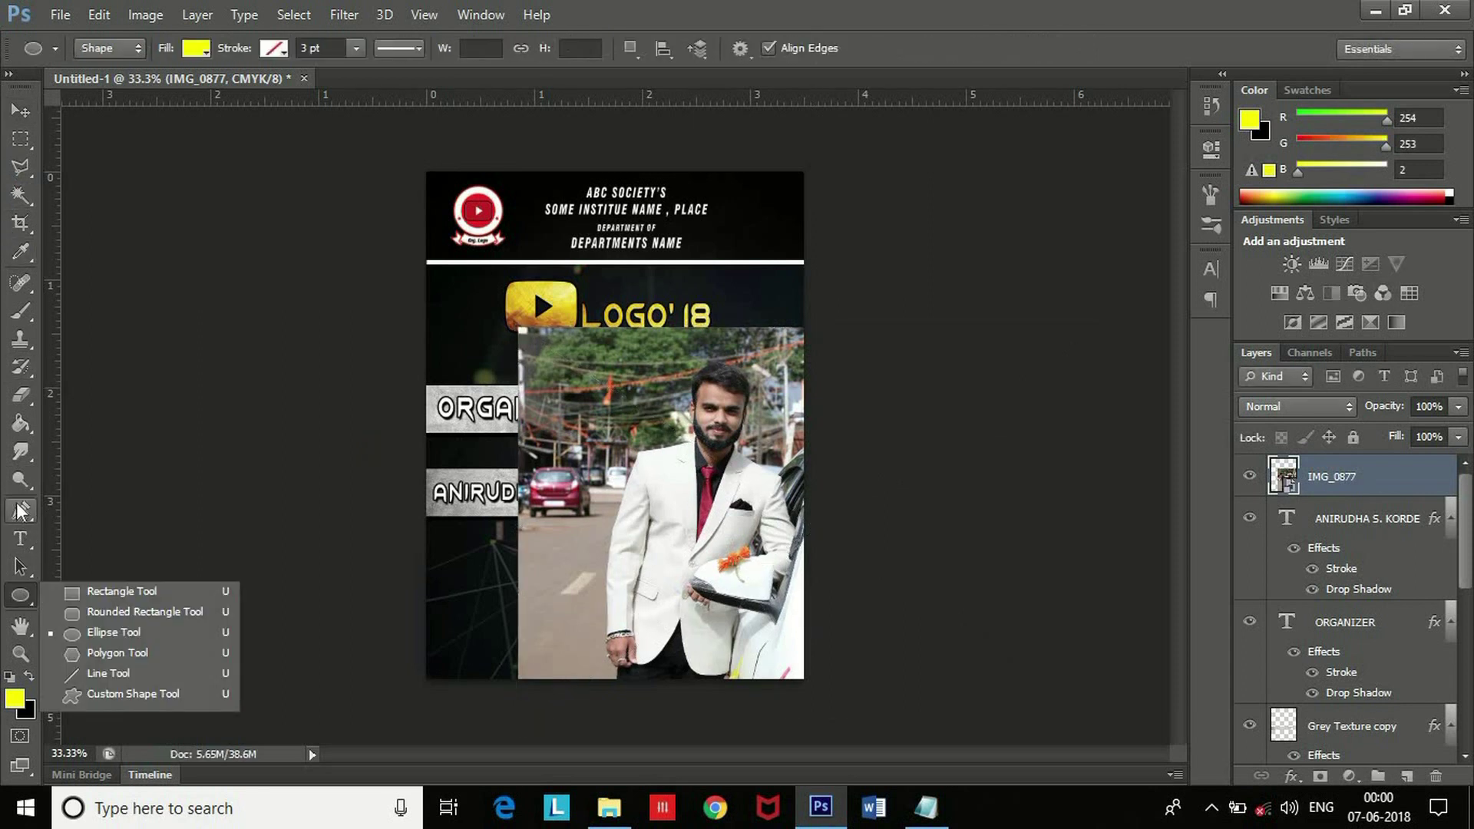
# Draw a circular selection over the face, rasterize the photo, and delete everything outside the circle.
pyautogui.click(21, 139)
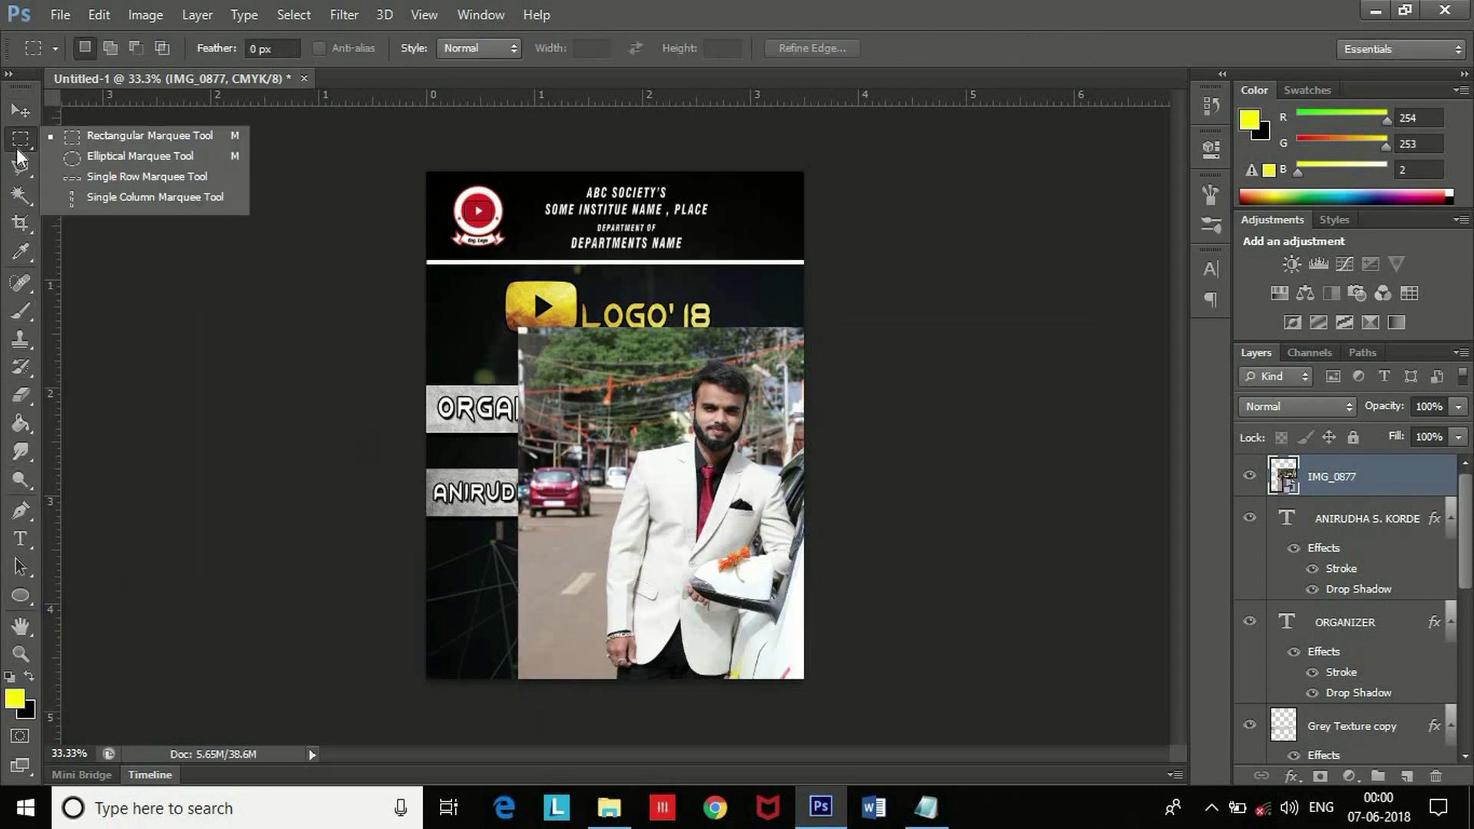
pyautogui.click(111, 157)
pyautogui.moveTo(655, 357); pyautogui.dragTo(800, 515)
pyautogui.moveTo(724, 408); pyautogui.dragTo(715, 408)
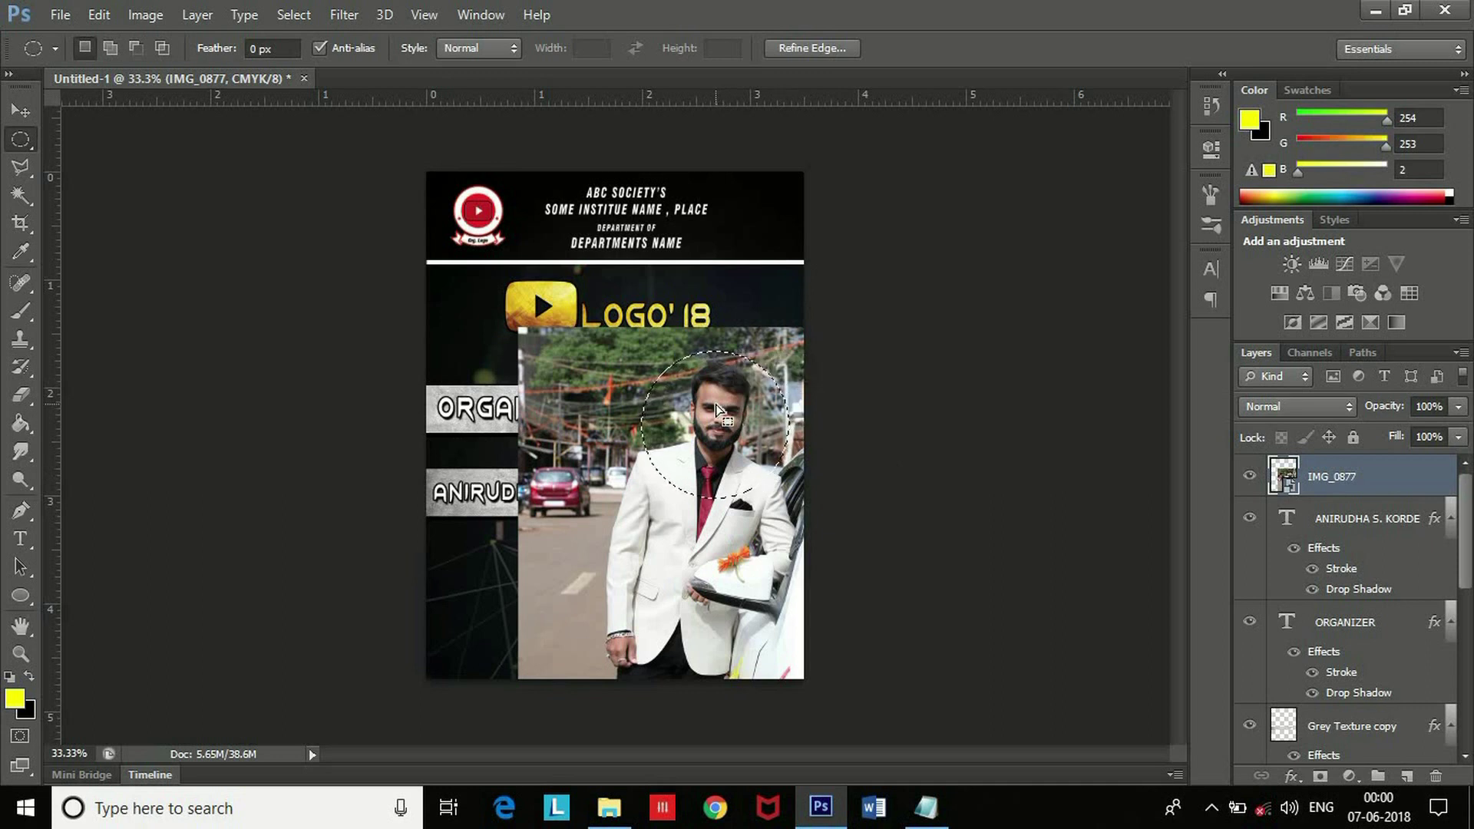
pyautogui.rightClick(1314, 476)
pyautogui.click(959, 304)
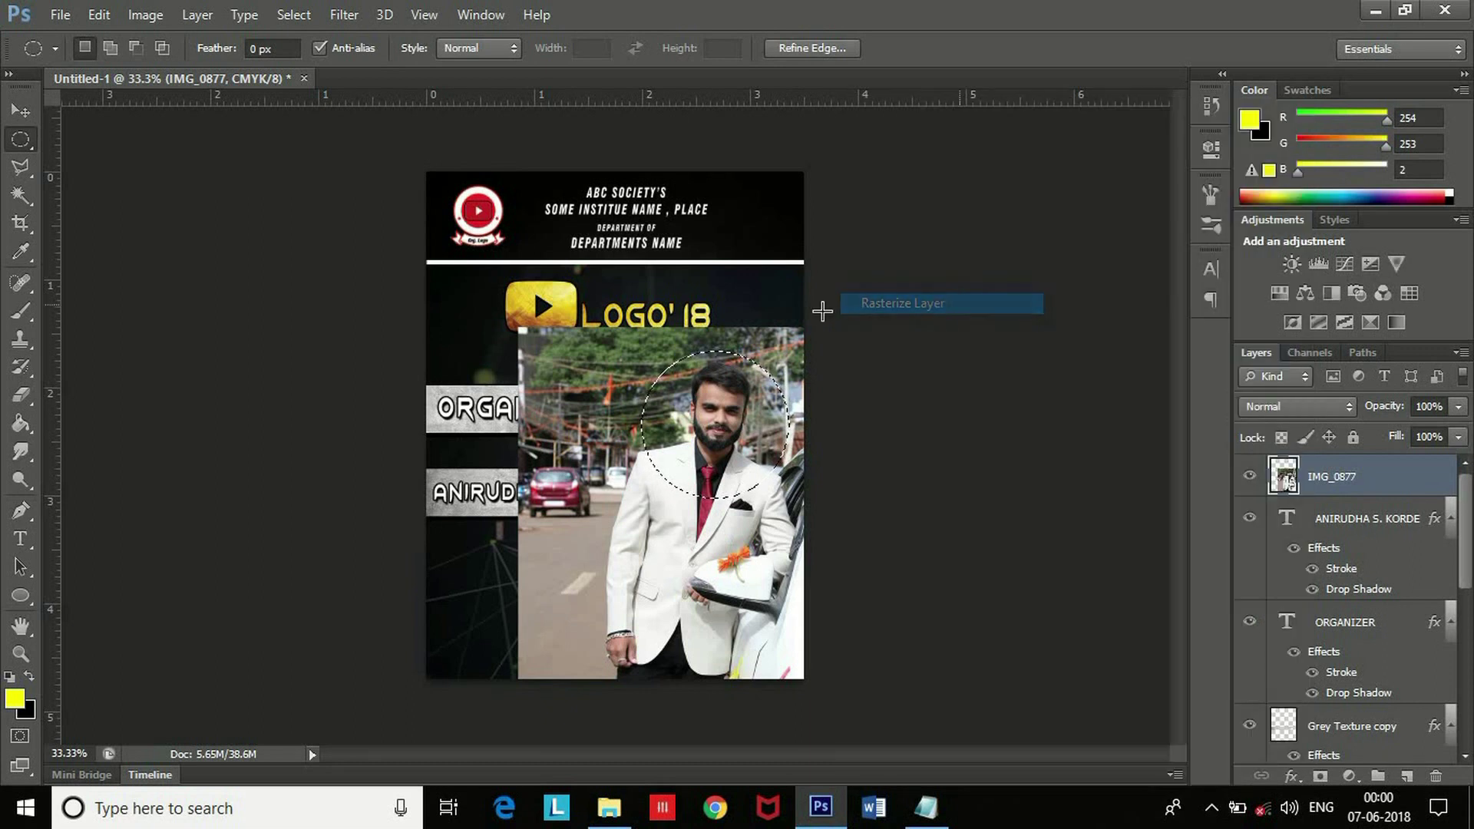
pyautogui.rightClick(725, 422)
pyautogui.click(766, 370)
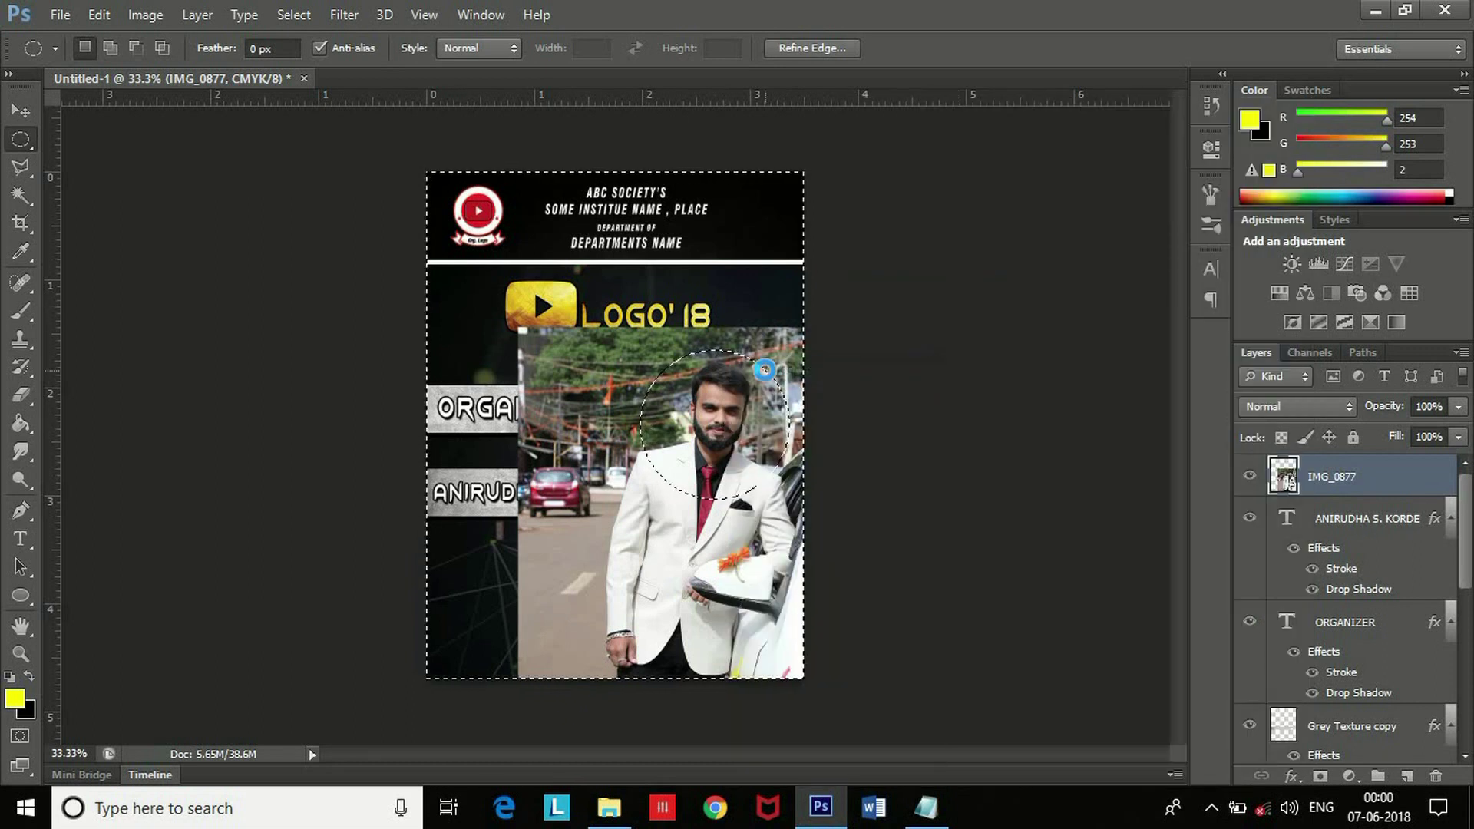
pyautogui.press('Delete')
pyautogui.hotkey('ctrl', 'd')
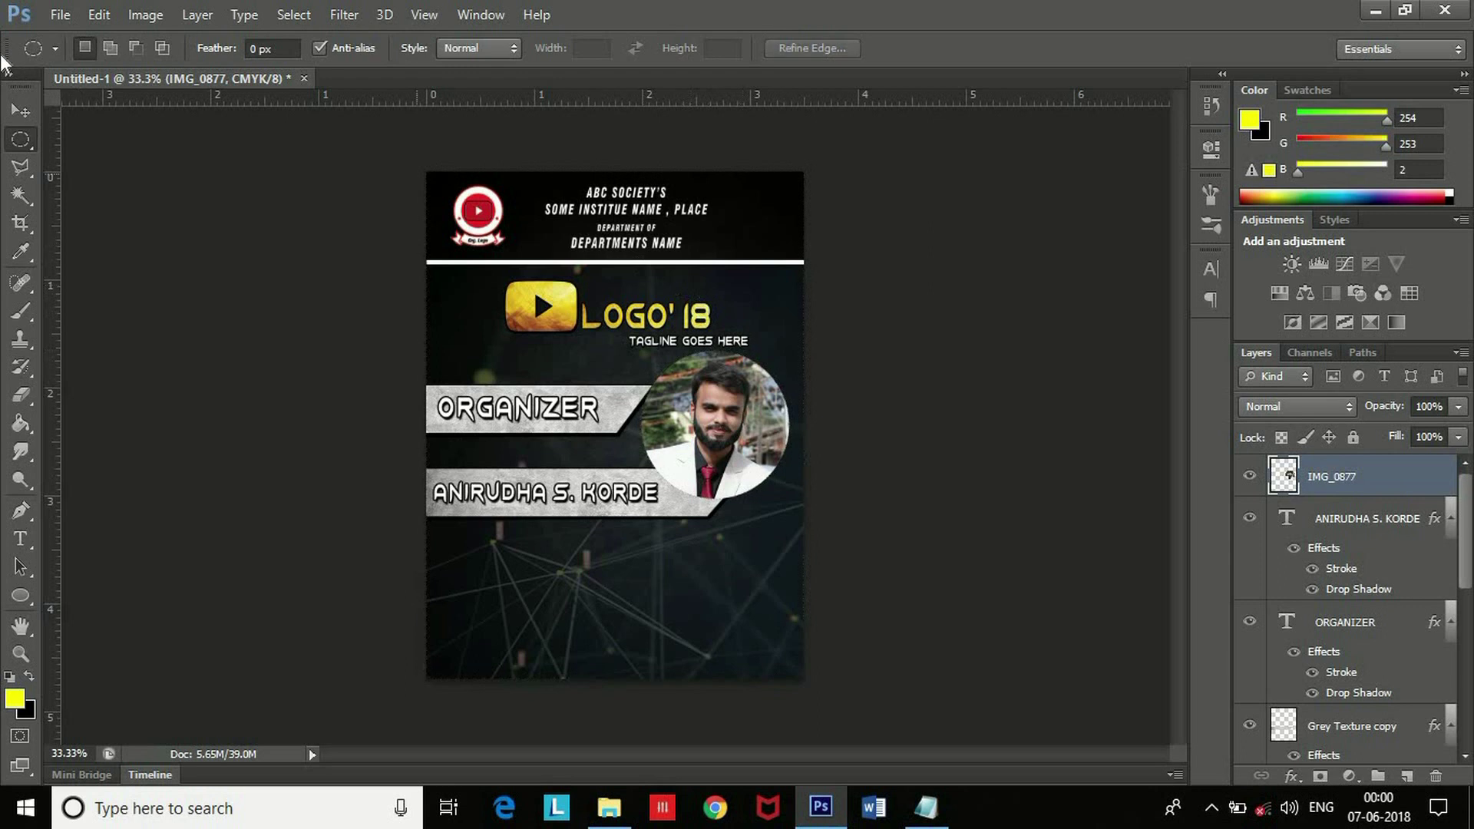
pyautogui.click(20, 110)
# Shrink the round photo and place it at the right end of the name strip.
pyautogui.moveTo(767, 459); pyautogui.dragTo(782, 491)
pyautogui.moveTo(1131, 386); pyautogui.dragTo(979, 486)
pyautogui.moveTo(585, 512); pyautogui.dragTo(547, 395)
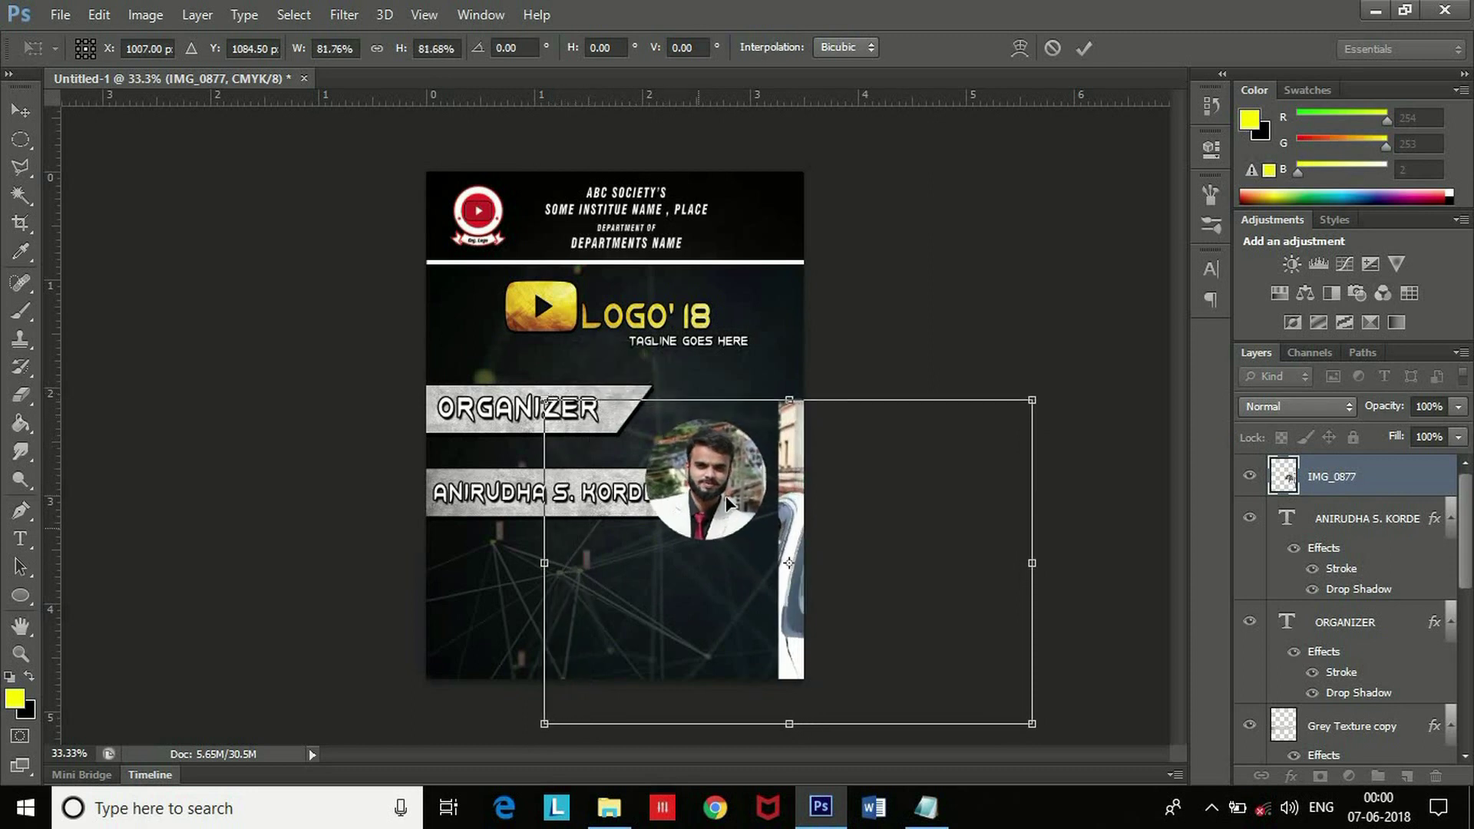
pyautogui.moveTo(746, 508); pyautogui.dragTo(754, 512)
pyautogui.press('Return')
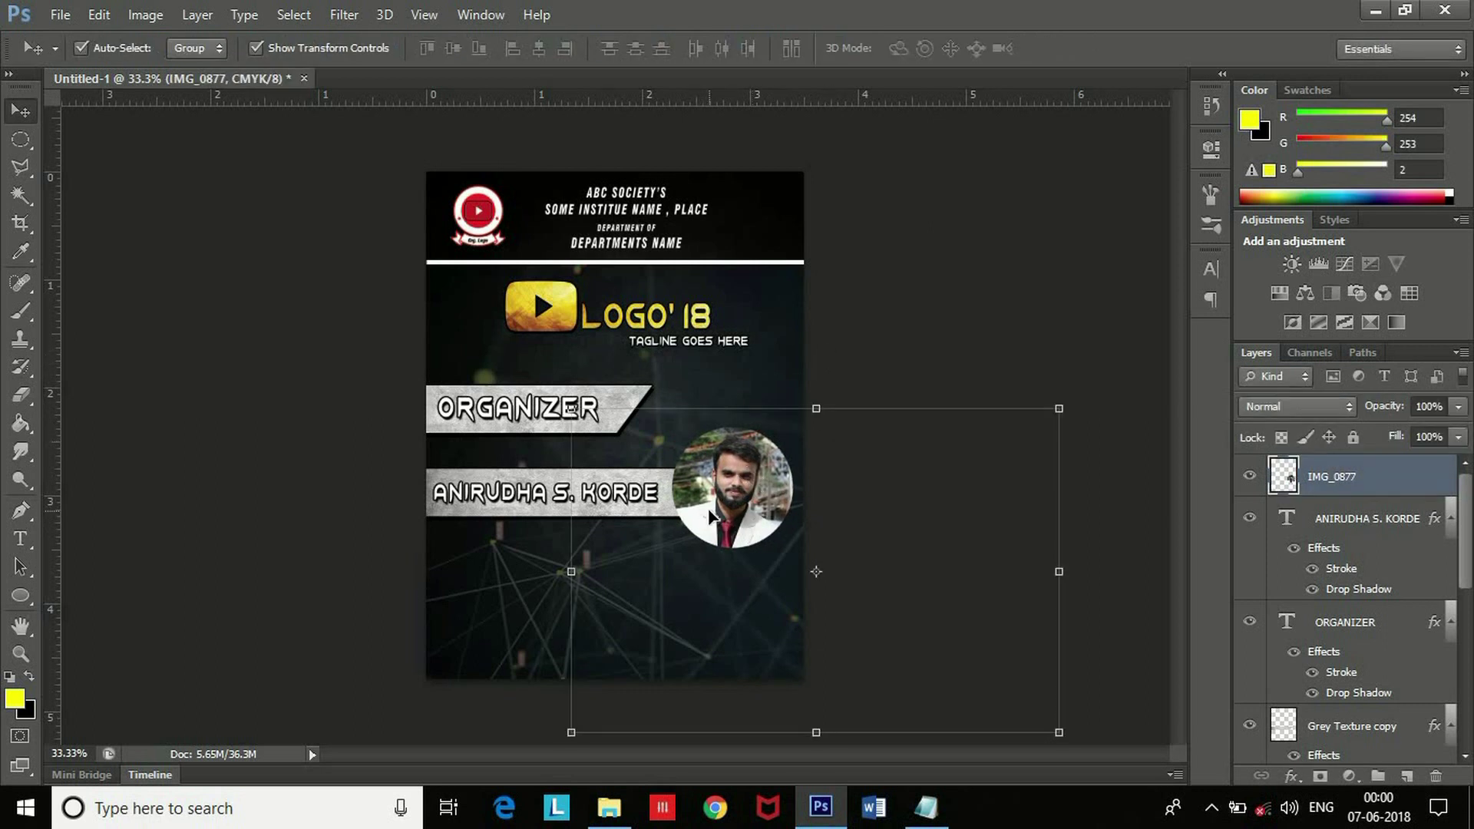
pyautogui.moveTo(710, 516); pyautogui.dragTo(716, 519)
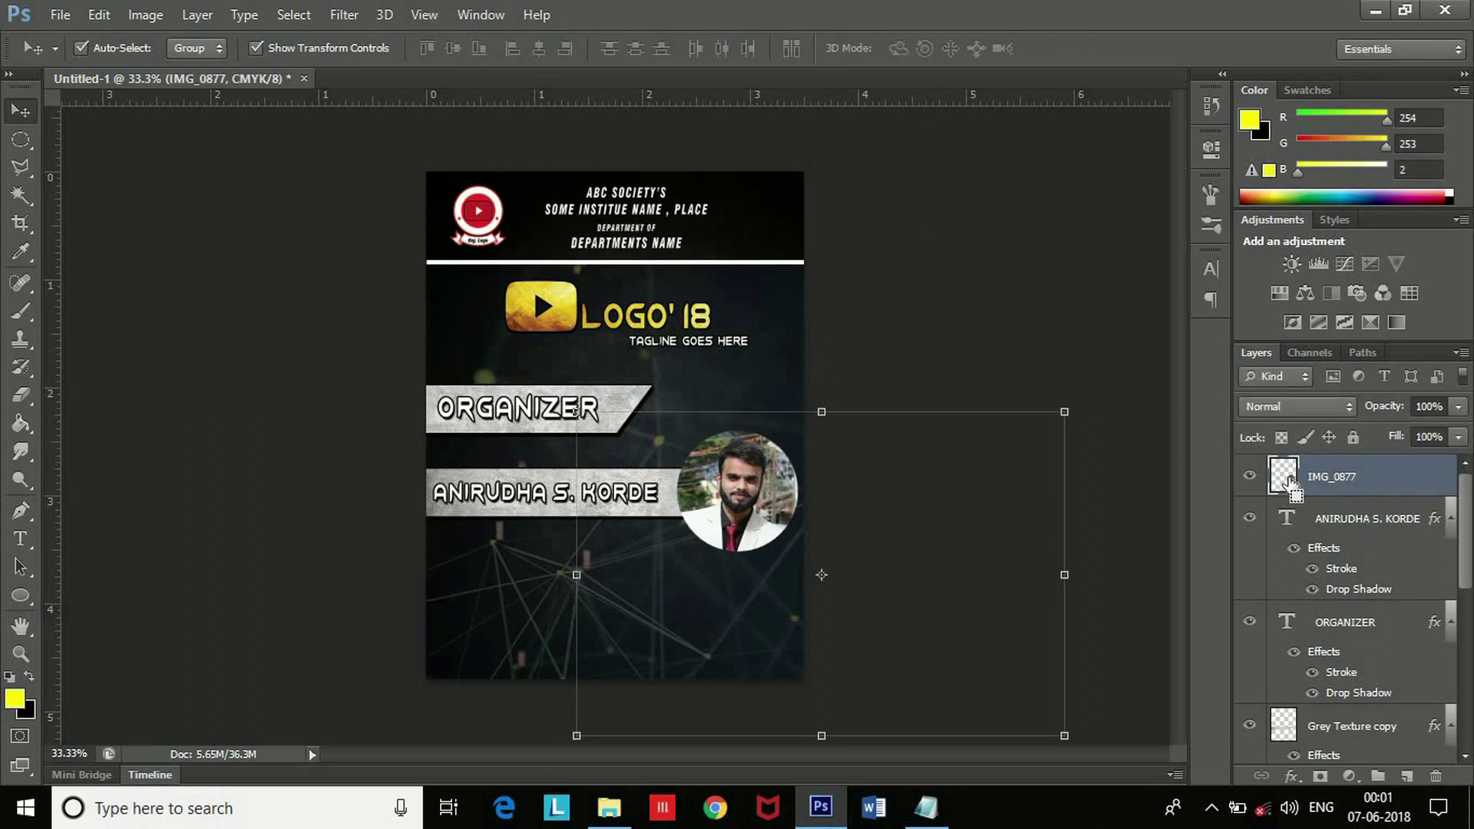
# Copy the Grey Texture copy's stroke and drop shadow effects onto the IMG_0877 photo.
pyautogui.keyDown('ctrl'); pyautogui.click(1288, 479); pyautogui.keyUp('ctrl')
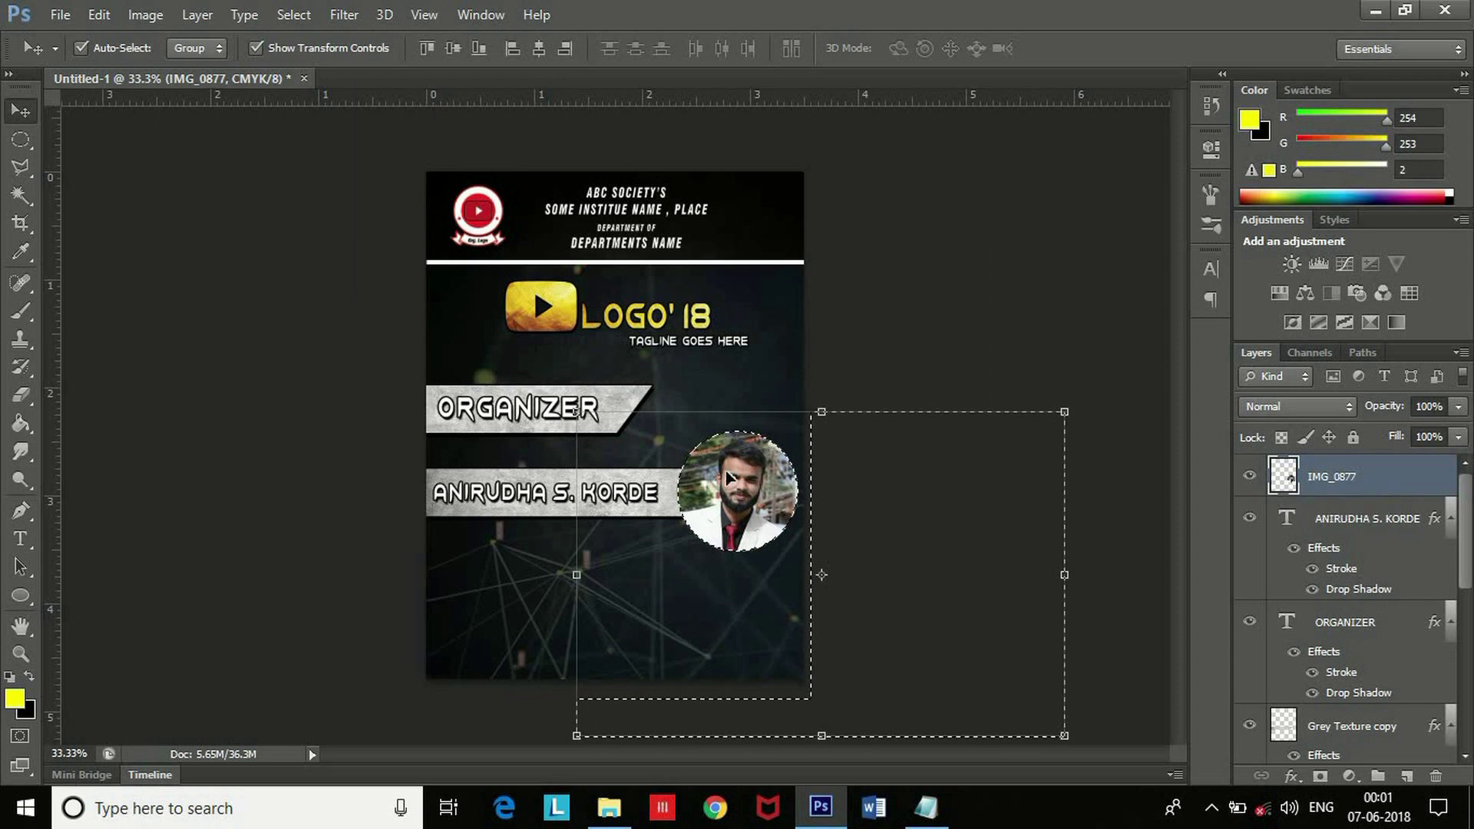
pyautogui.press('m')
pyautogui.hotkey('shift', 'Left')
pyautogui.hotkey('shift', 'Left')
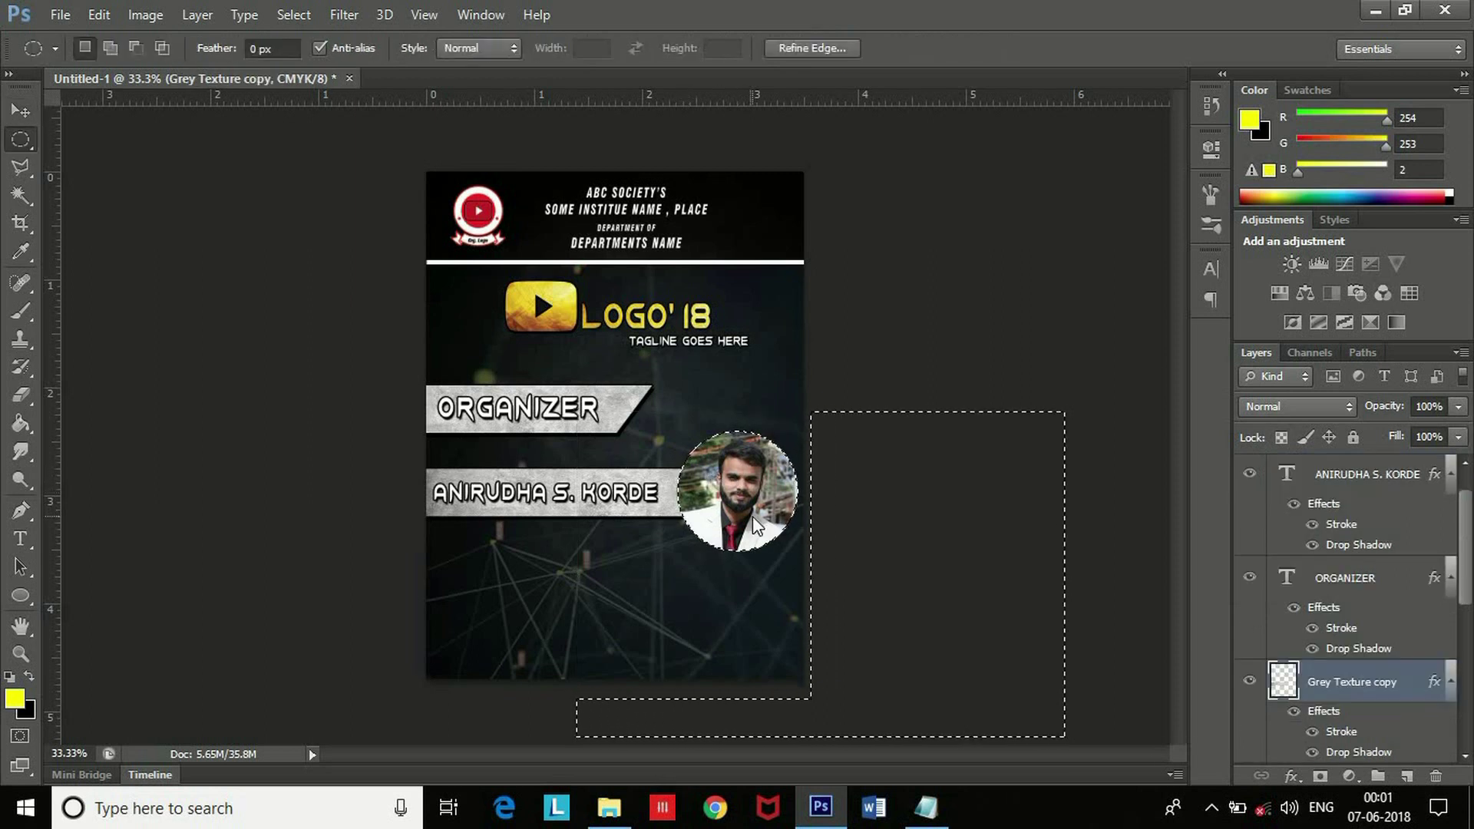
pyautogui.press('Left')
pyautogui.press('Left')
pyautogui.press('Left')
pyautogui.press('Left')
pyautogui.press('Left')
pyautogui.press('Left')
pyautogui.press('Left')
pyautogui.press('Left')
pyautogui.press('Left')
pyautogui.press('Left')
pyautogui.press('Left')
pyautogui.press('Left')
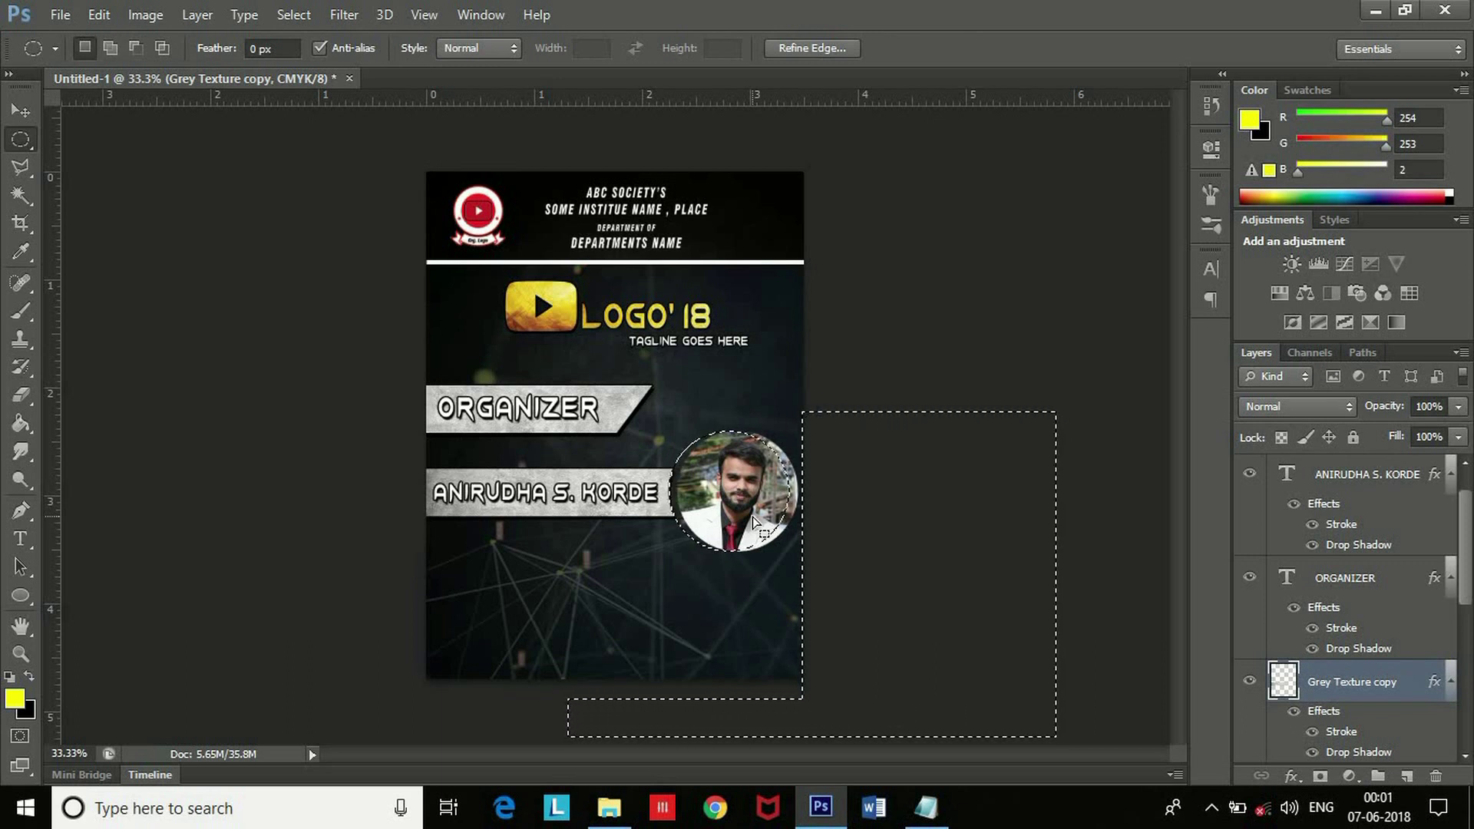
pyautogui.moveTo(756, 522); pyautogui.dragTo(756, 523)
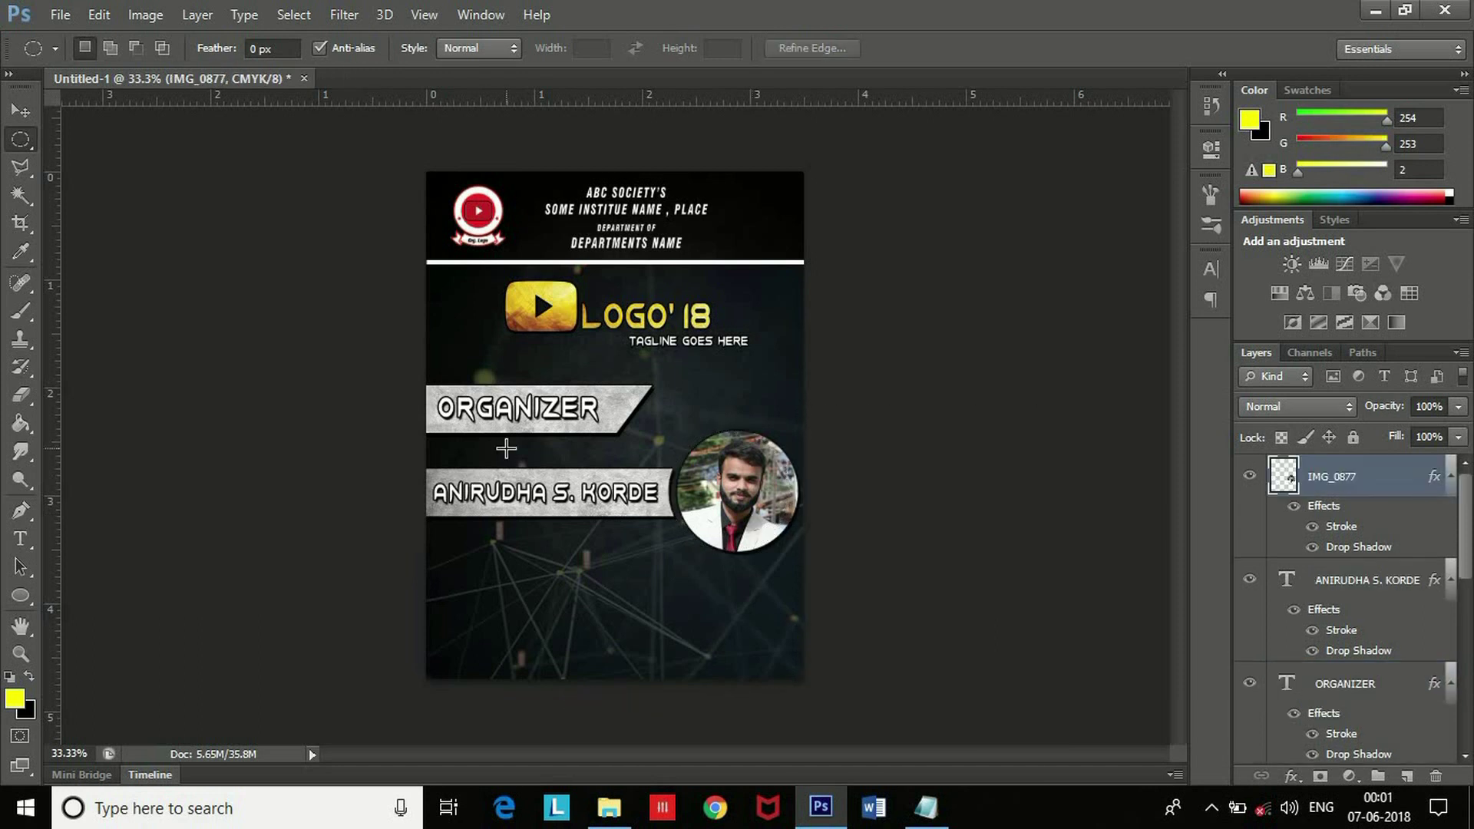
pyautogui.hotkey('alt', 'Tab')
# Bring in Grey Texture.jpg, rotate it -30° and place it in the bottom-right corner.
pyautogui.moveTo(593, 268); pyautogui.dragTo(693, 530)
pyautogui.moveTo(880, 516); pyautogui.dragTo(798, 429)
pyautogui.moveTo(651, 542); pyautogui.dragTo(817, 642)
pyautogui.press('Return')
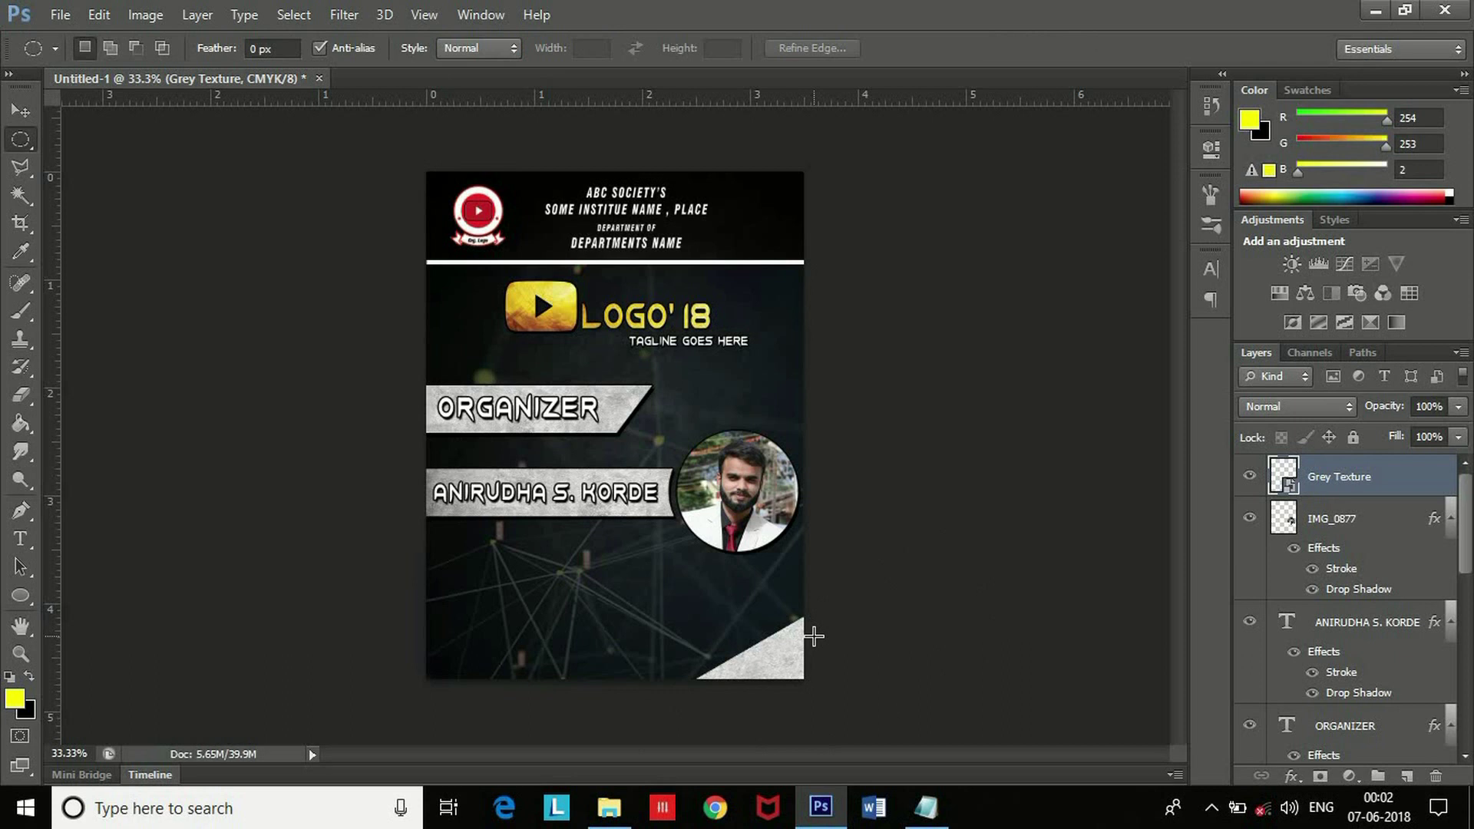
# Duplicate the texture and rotate the copy into the card's bottom-left corner.
pyautogui.click(21, 111)
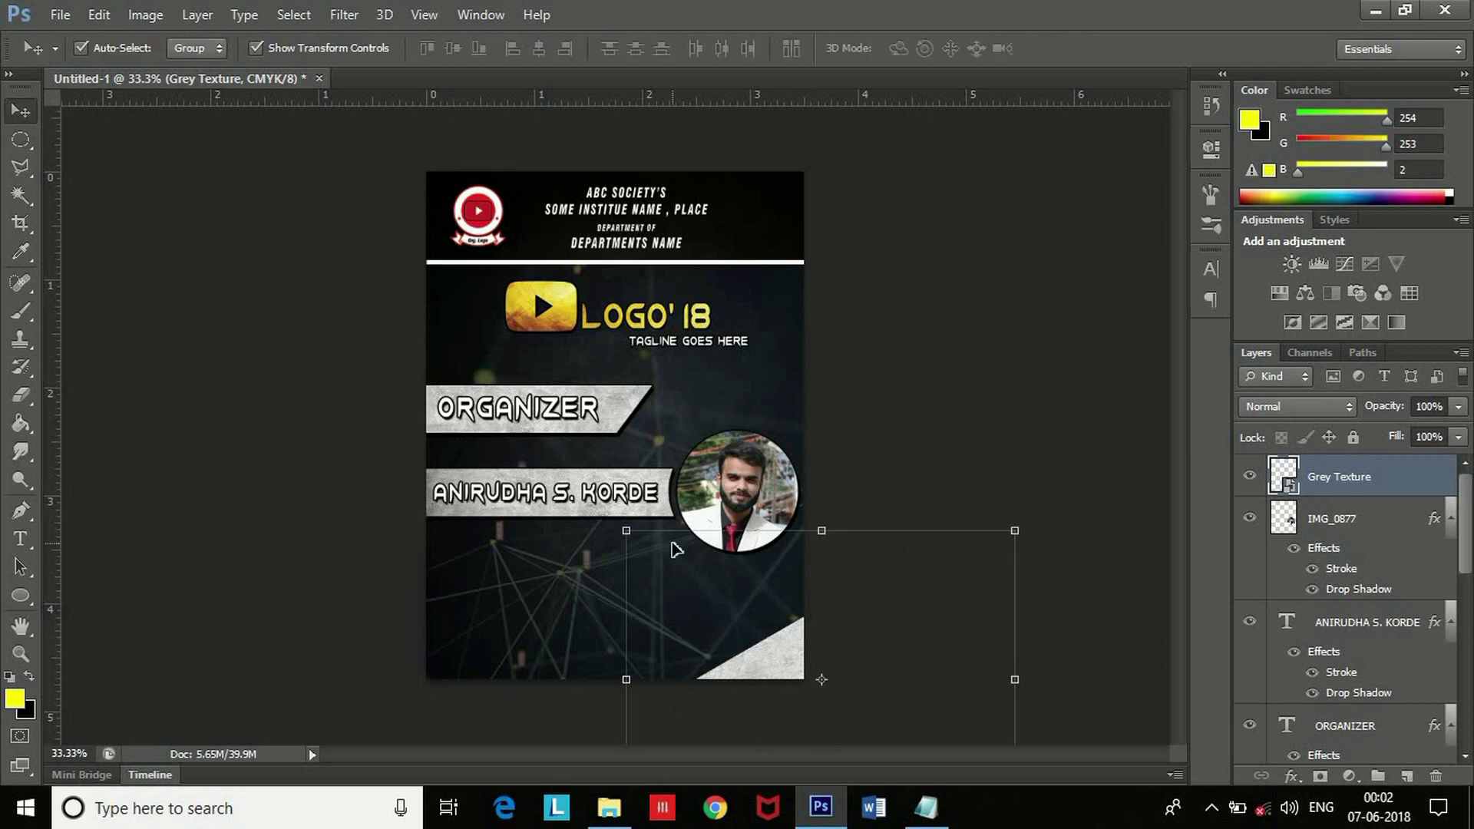
pyautogui.hotkey('ctrl', 'j')
pyautogui.moveTo(760, 672); pyautogui.dragTo(373, 635)
pyautogui.hotkey('ctrl', 't')
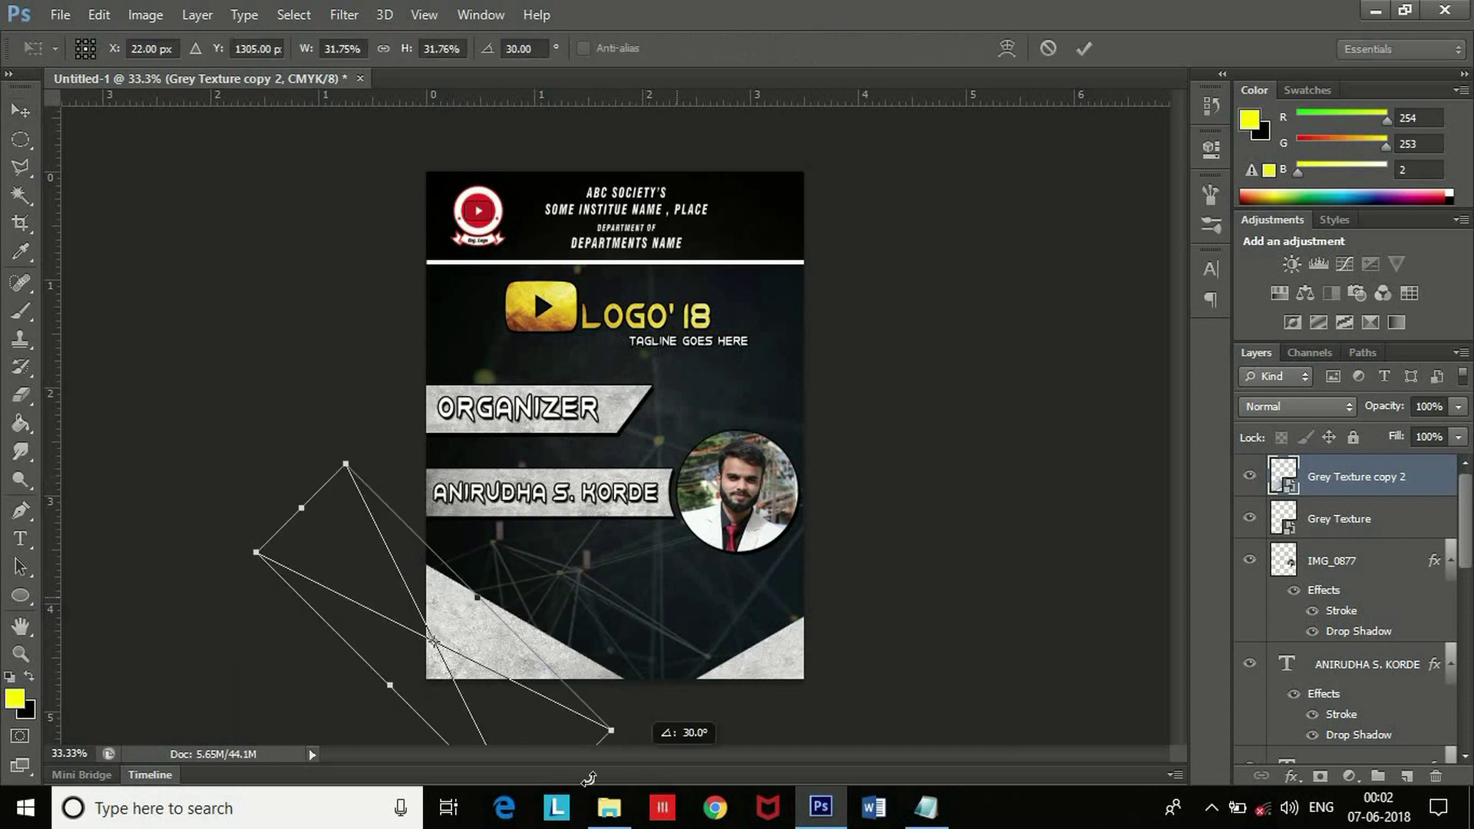
pyautogui.moveTo(459, 655); pyautogui.dragTo(463, 706)
pyautogui.moveTo(322, 493); pyautogui.dragTo(303, 503)
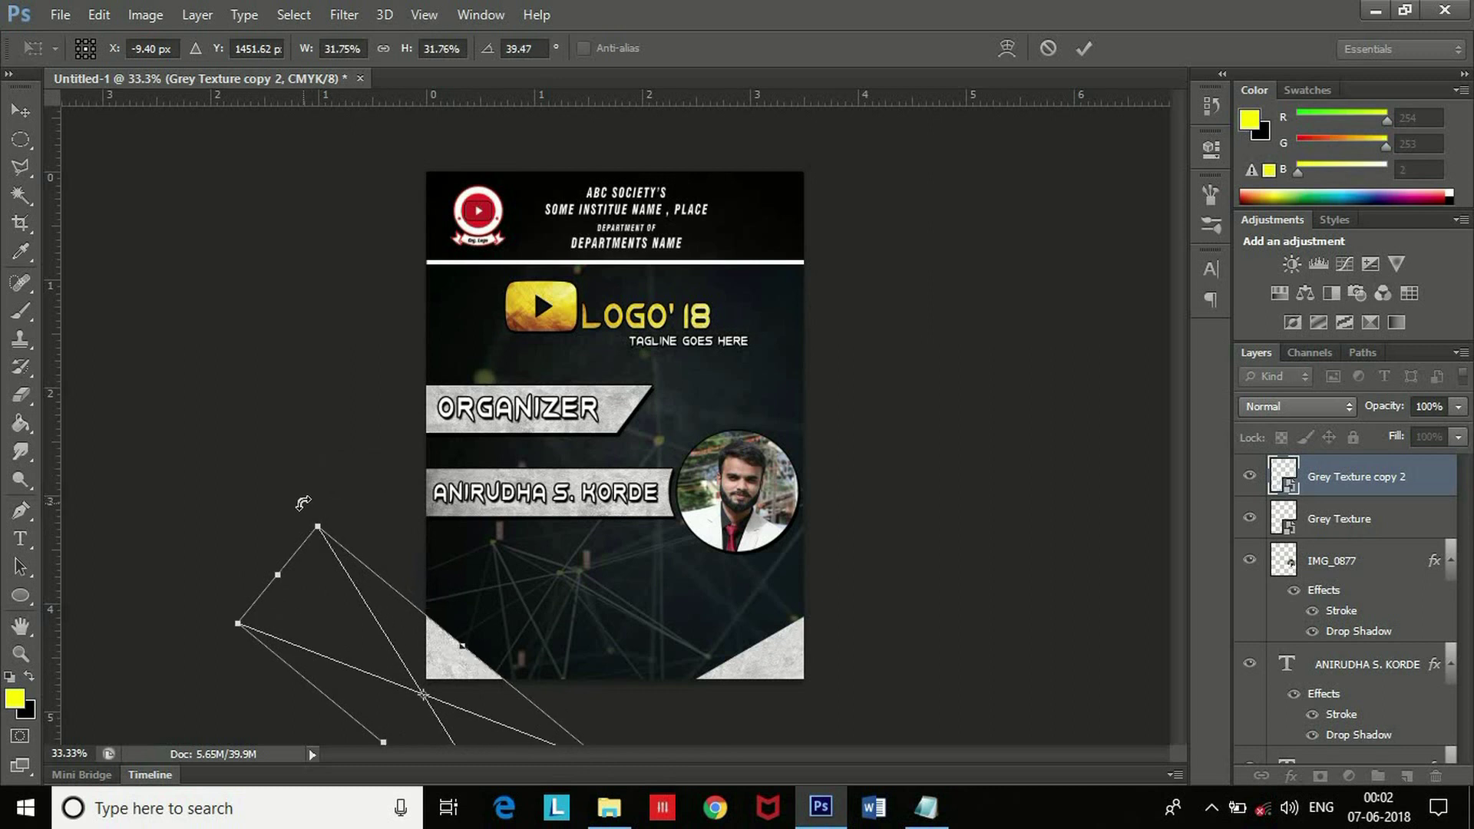
pyautogui.press('Return')
pyautogui.click(298, 461)
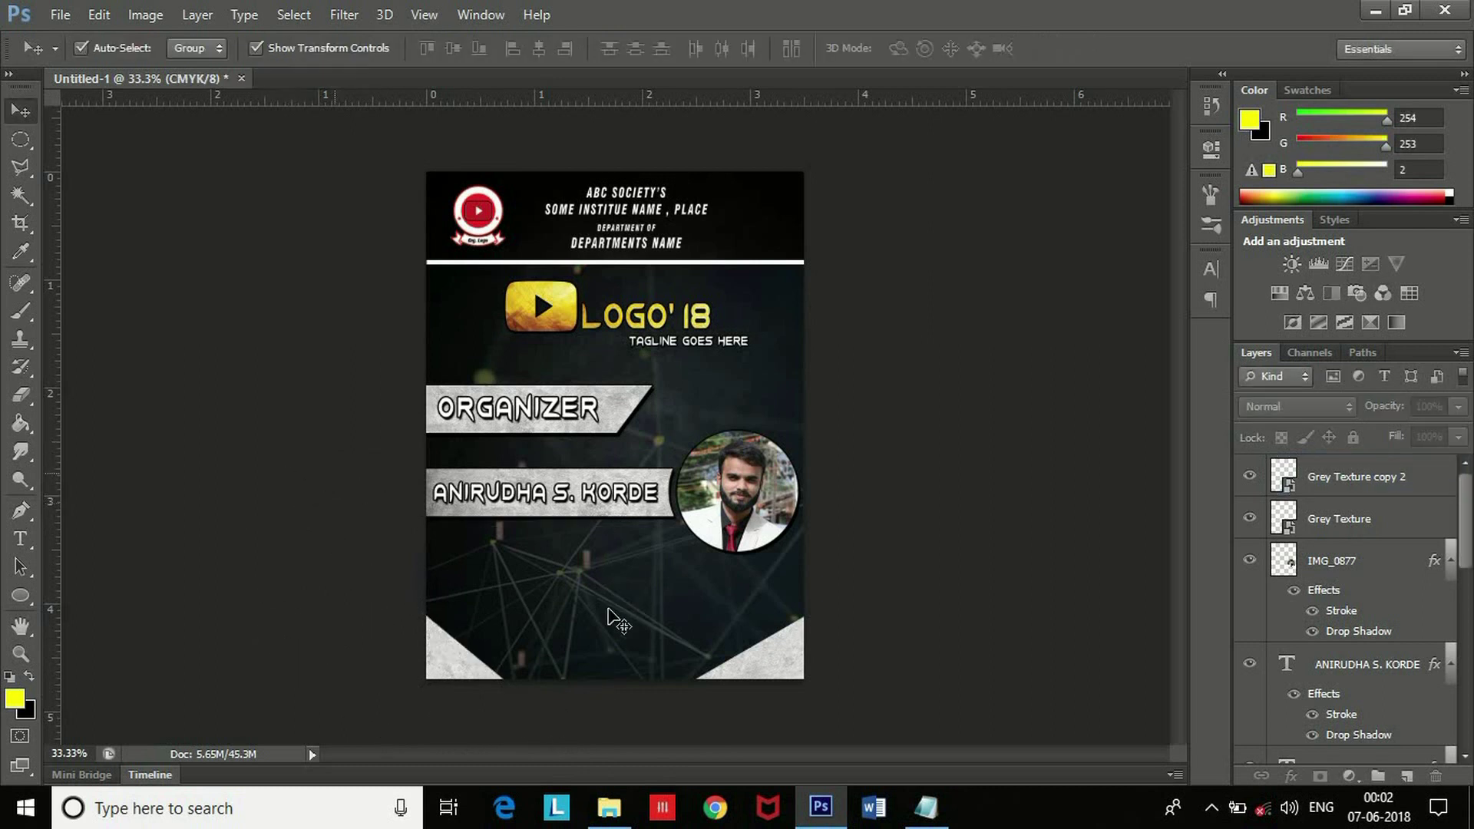
pyautogui.click(782, 639)
pyautogui.moveTo(1037, 520); pyautogui.dragTo(1020, 504)
pyautogui.press('Escape')
pyautogui.click(1064, 436)
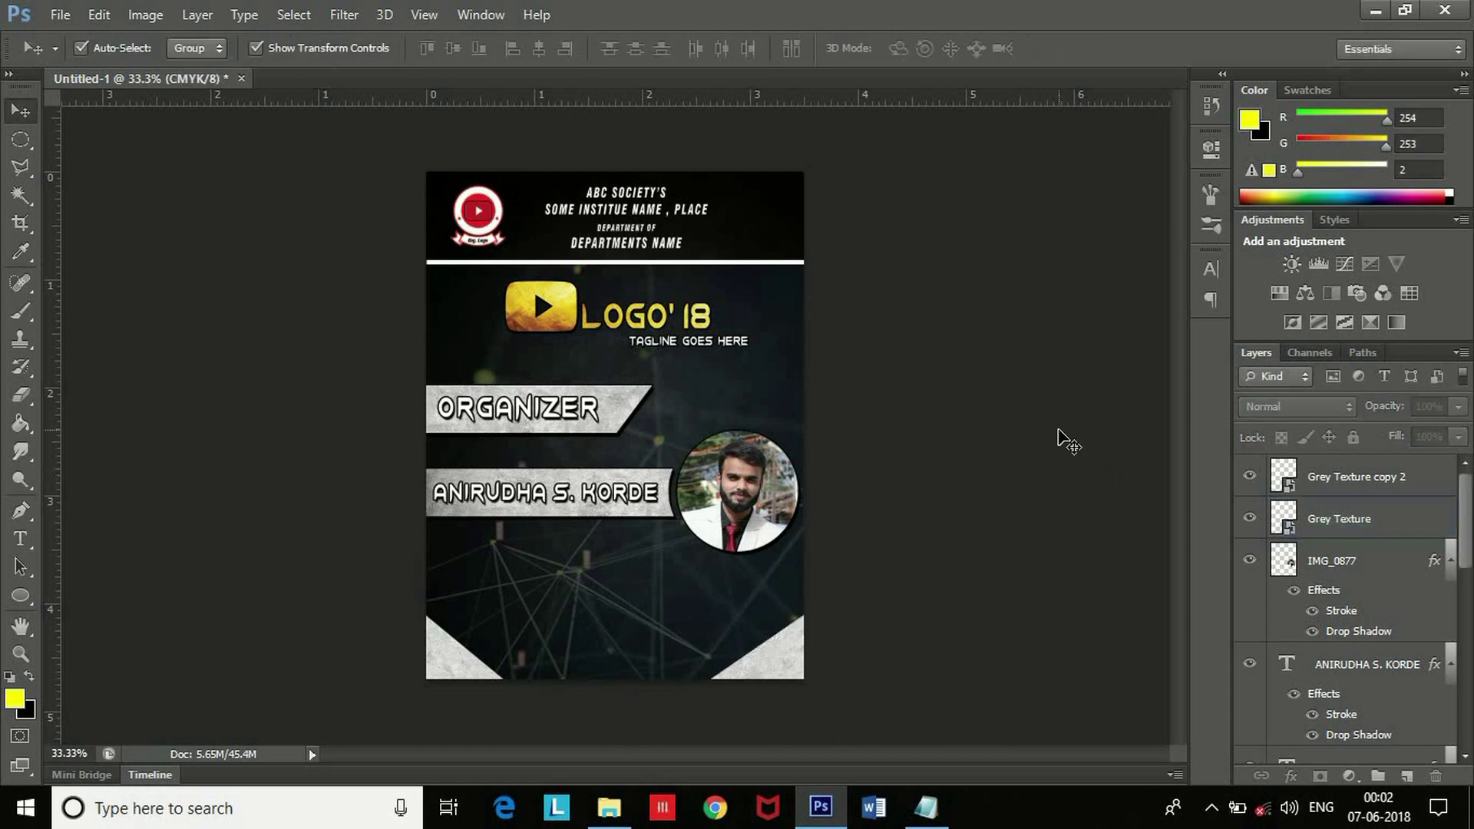